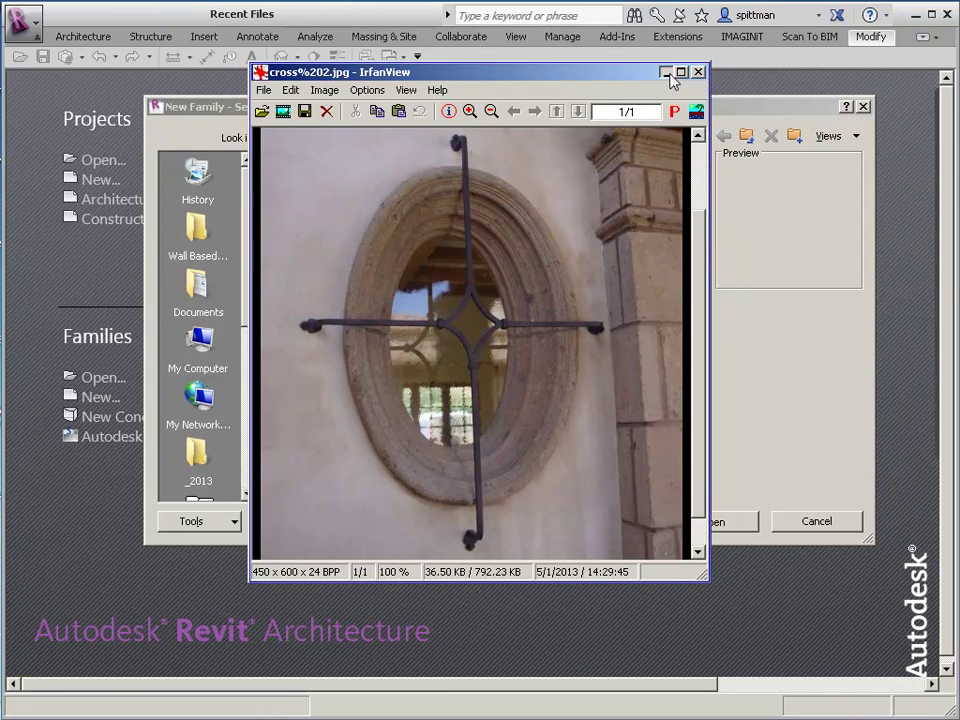
- Close the reference photo of the oval window and create a new family from the window template
{"action": "left_click", "coordinate": [698, 72]}
{"action": "left_click_drag", "start_coordinate": [703, 237], "coordinate": [665, 437]}
{"action": "left_click", "coordinate": [305, 430]}
{"action": "left_click", "coordinate": [716, 522]}
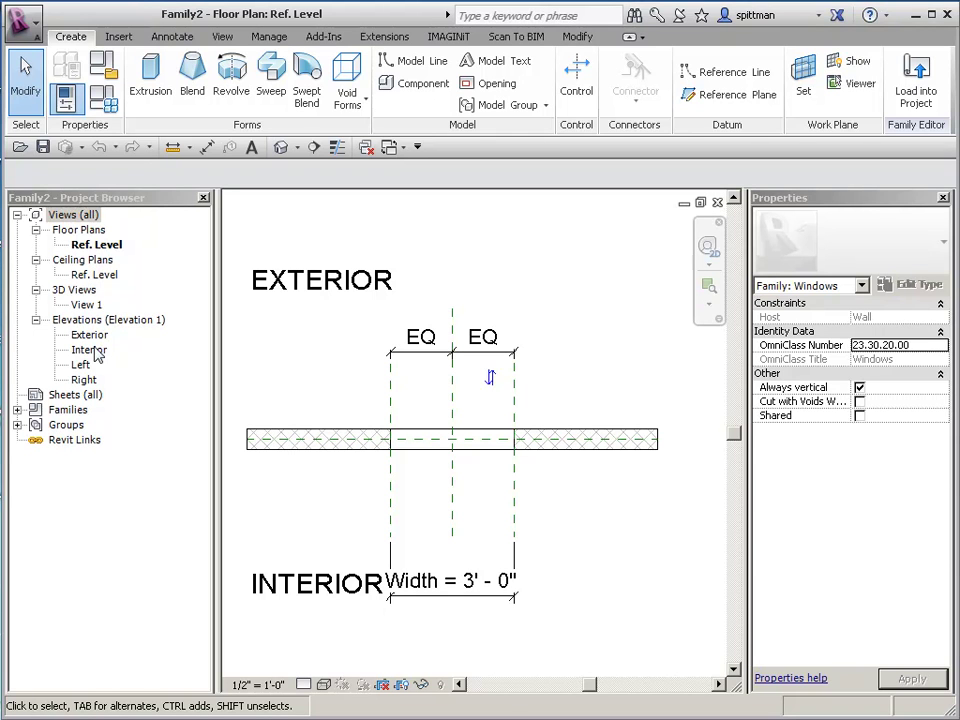
- Open the Interior elevation and draw a horizontal reference plane across the middle of the window opening
{"action": "double_click", "coordinate": [89, 351]}
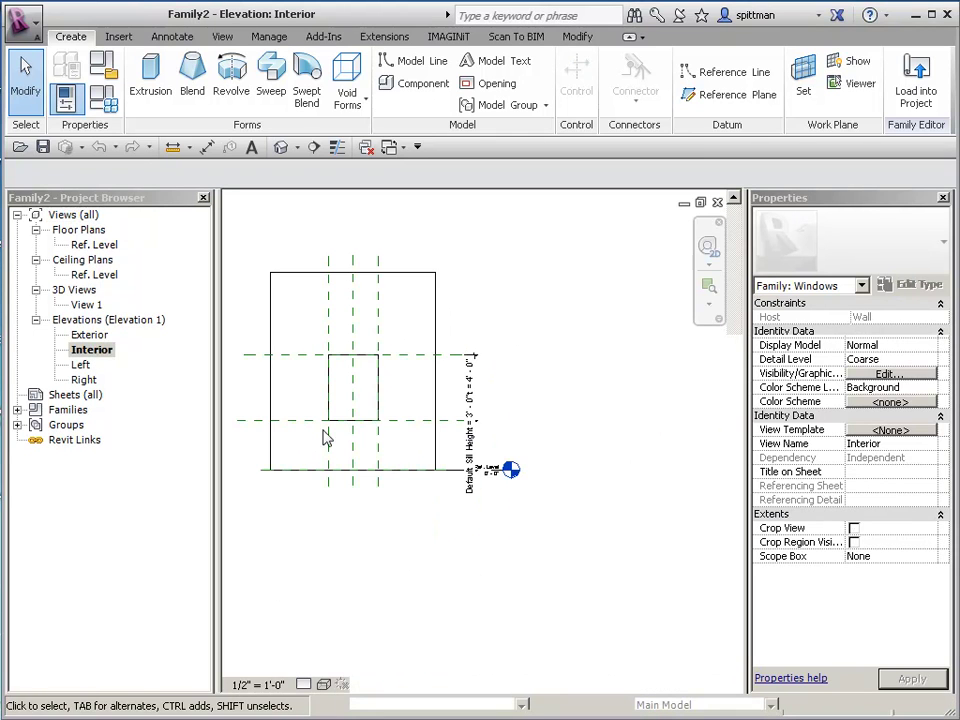
{"action": "scroll", "coordinate": [362, 392], "scroll_direction": "up", "scroll_amount": 2}
{"action": "middle_click_drag", "start_coordinate": [358, 390], "coordinate": [424, 433]}
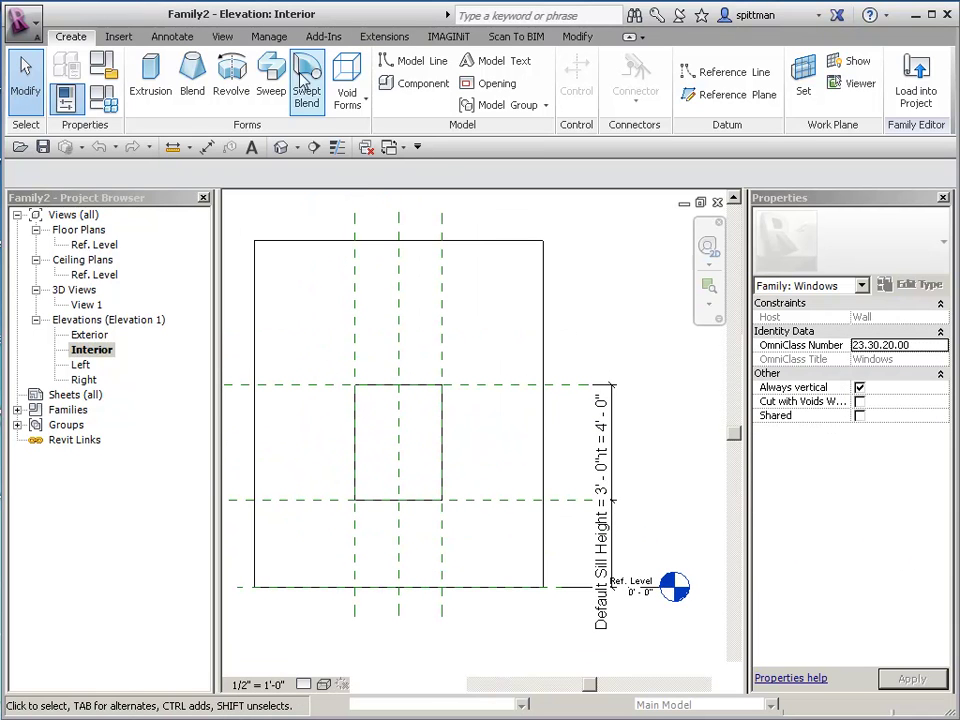
{"action": "left_click", "coordinate": [757, 94]}
{"action": "left_click", "coordinate": [304, 444]}
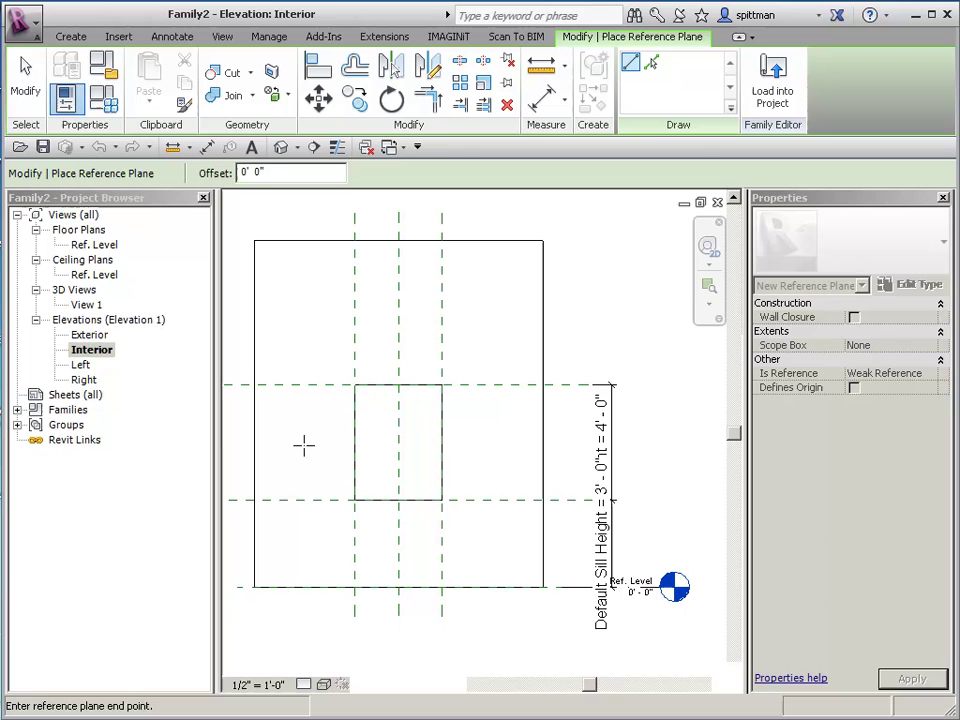
{"action": "left_click", "coordinate": [470, 444]}
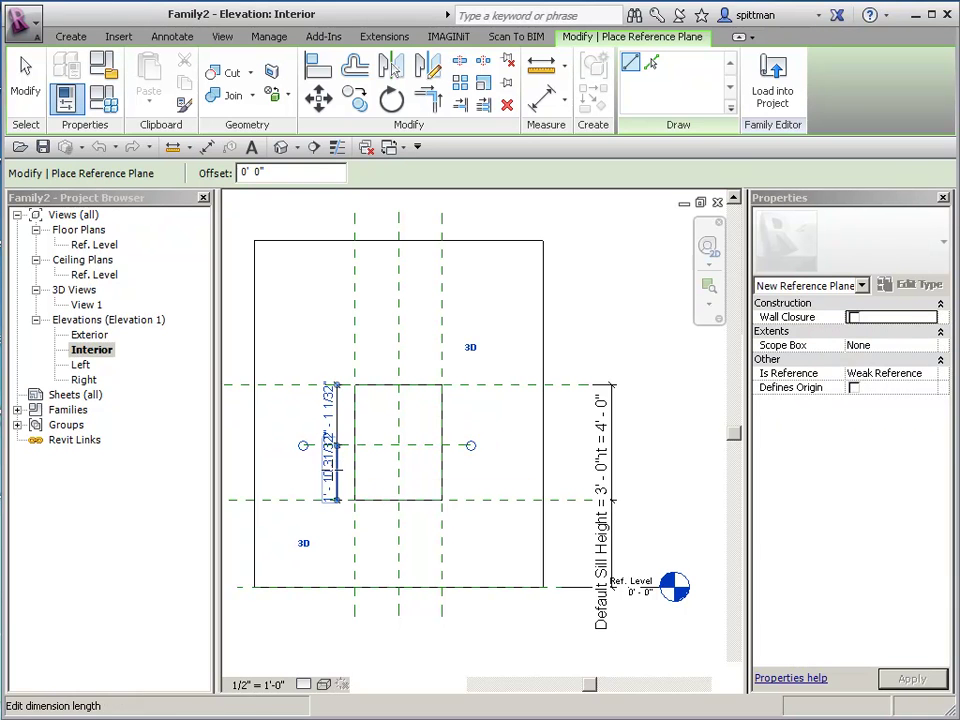
{"action": "left_click", "coordinate": [24, 85]}
- Constrain the new plane midway between the sill and head planes with an equality dimension, and move the dimension outside the wall outline
{"action": "left_click", "coordinate": [332, 440]}
{"action": "left_click", "coordinate": [308, 443]}
{"action": "middle_click_drag", "start_coordinate": [371, 480], "coordinate": [501, 452]}
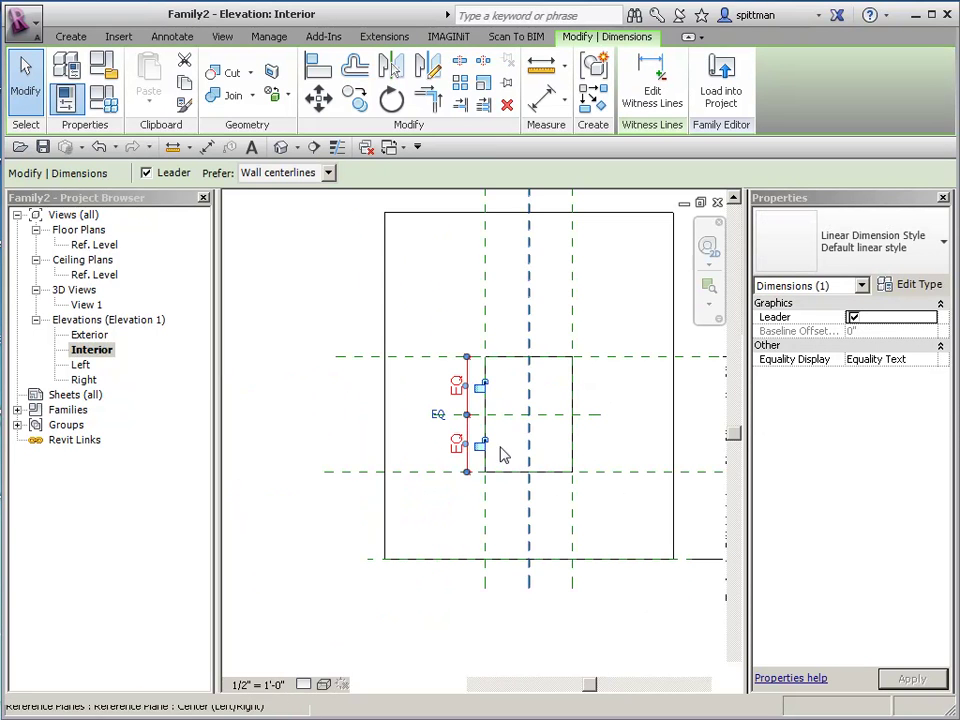
{"action": "key", "text": "Escape"}
{"action": "left_click", "coordinate": [456, 441]}
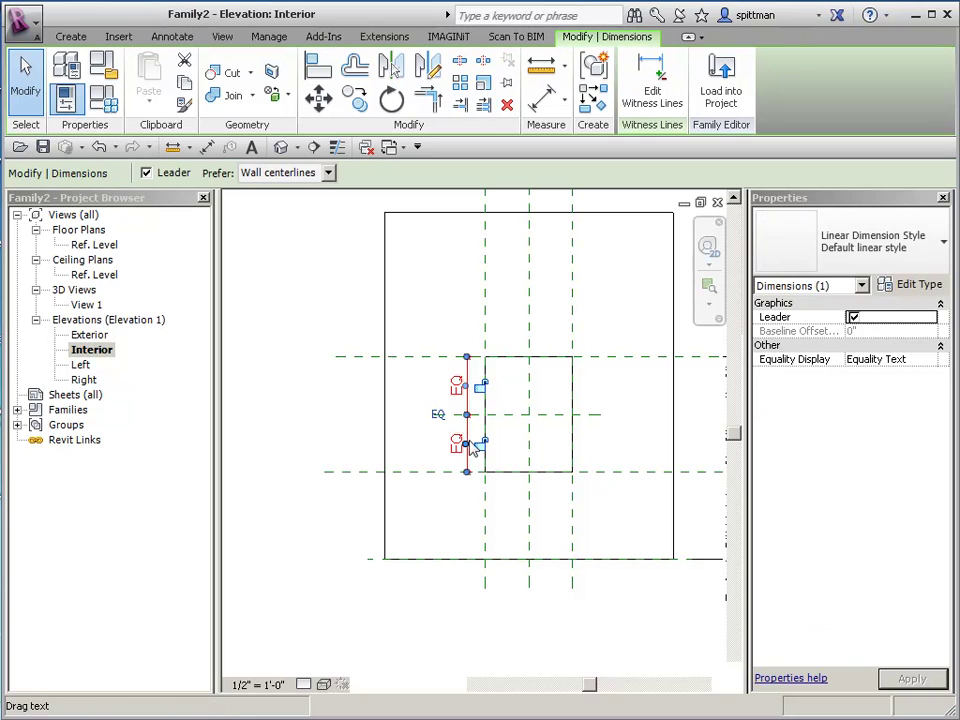
{"action": "left_click_drag", "start_coordinate": [466, 430], "coordinate": [355, 435]}
{"action": "middle_click_drag", "start_coordinate": [437, 534], "coordinate": [351, 564]}
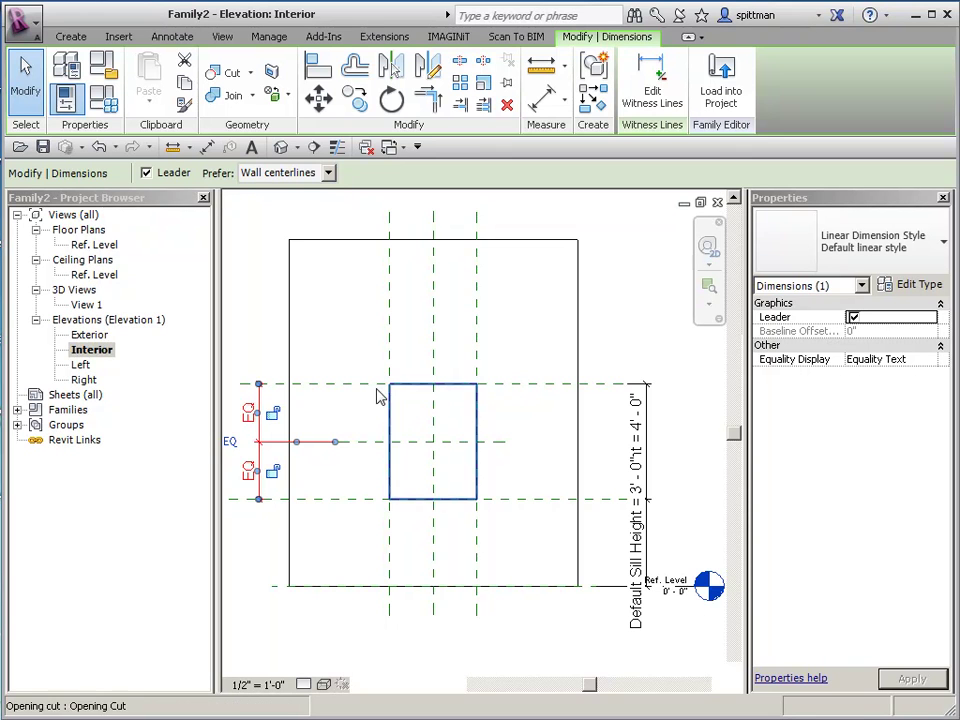
- In the Ref. Level floor plan, draw a horizontal reference plane on the exterior side, about 8 3/8" from the wall's center plane
{"action": "left_click", "coordinate": [110, 247]}
{"action": "double_click", "coordinate": [113, 250]}
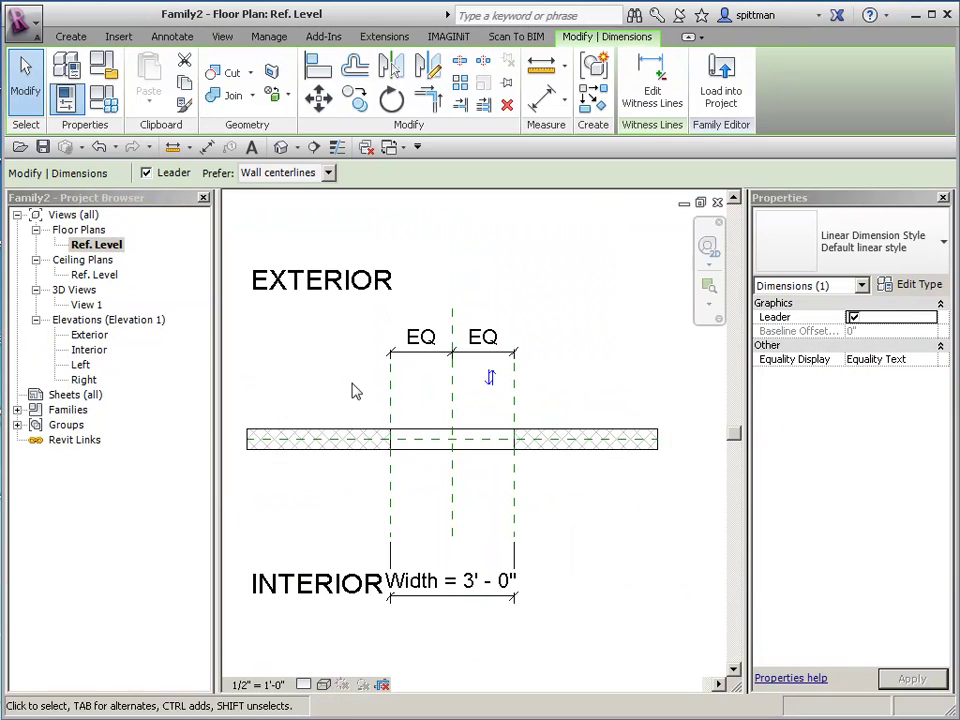
{"action": "scroll", "coordinate": [420, 450], "scroll_direction": "up", "scroll_amount": 2}
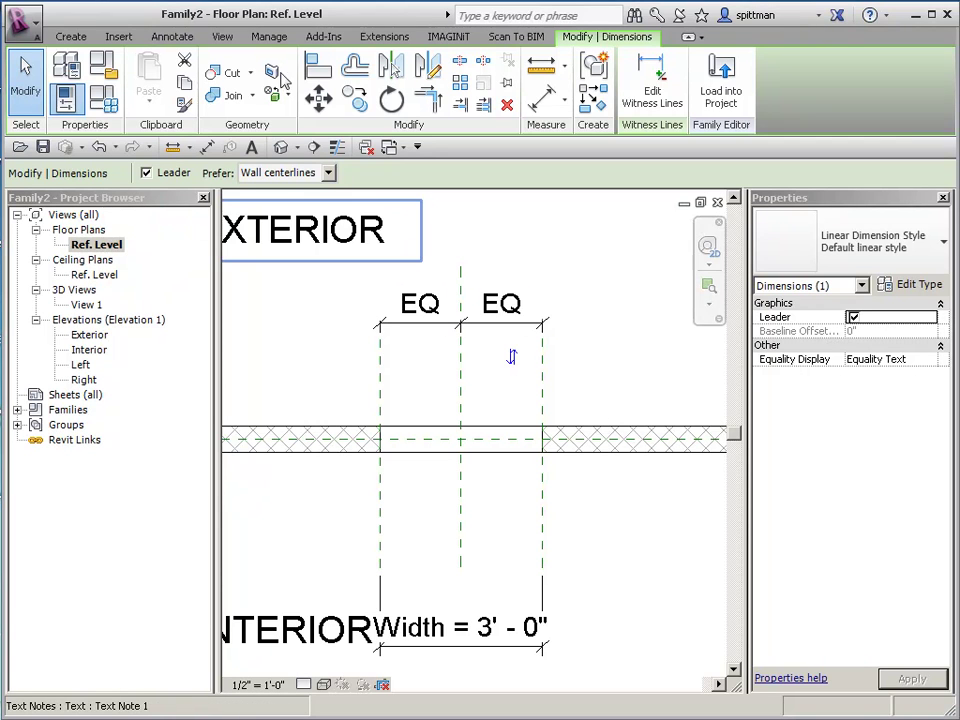
{"action": "left_click", "coordinate": [80, 40]}
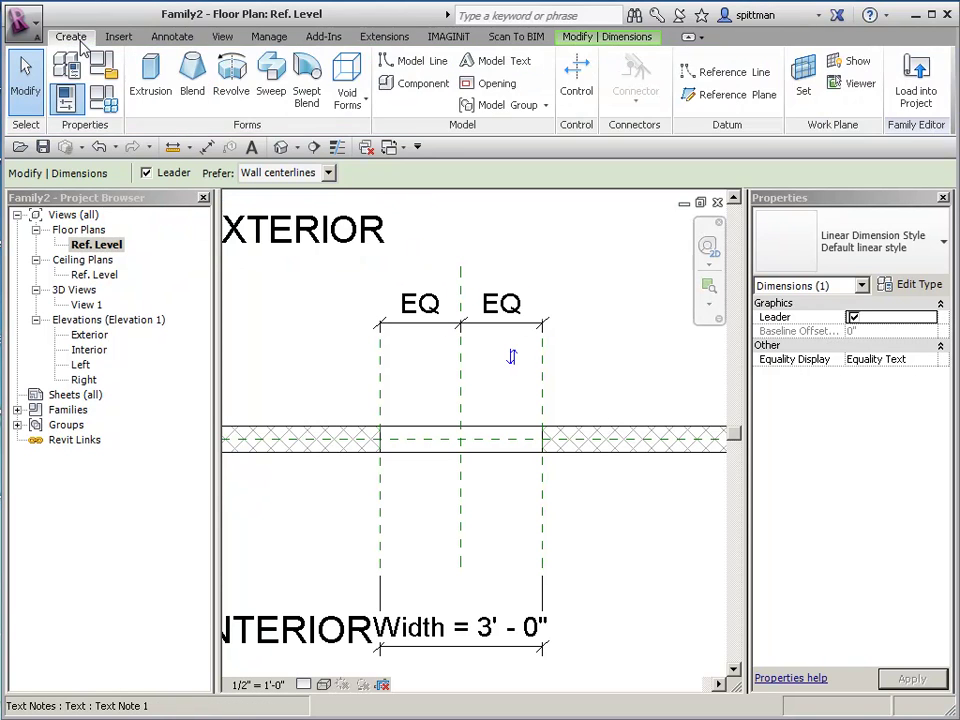
{"action": "left_click", "coordinate": [688, 94]}
{"action": "left_click", "coordinate": [294, 400]}
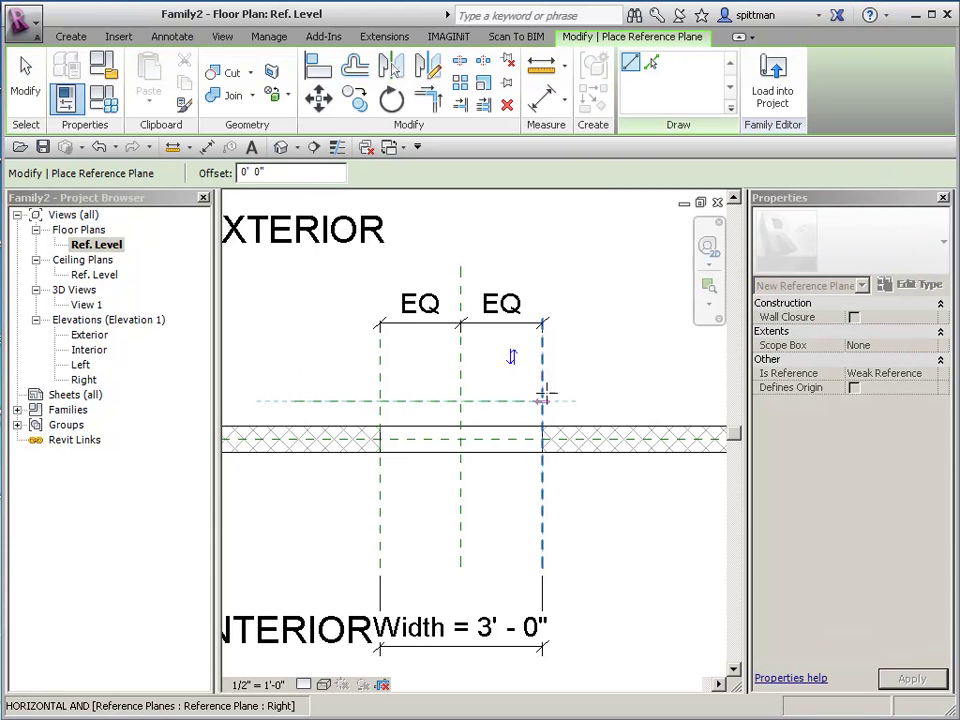
{"action": "left_click", "coordinate": [592, 401]}
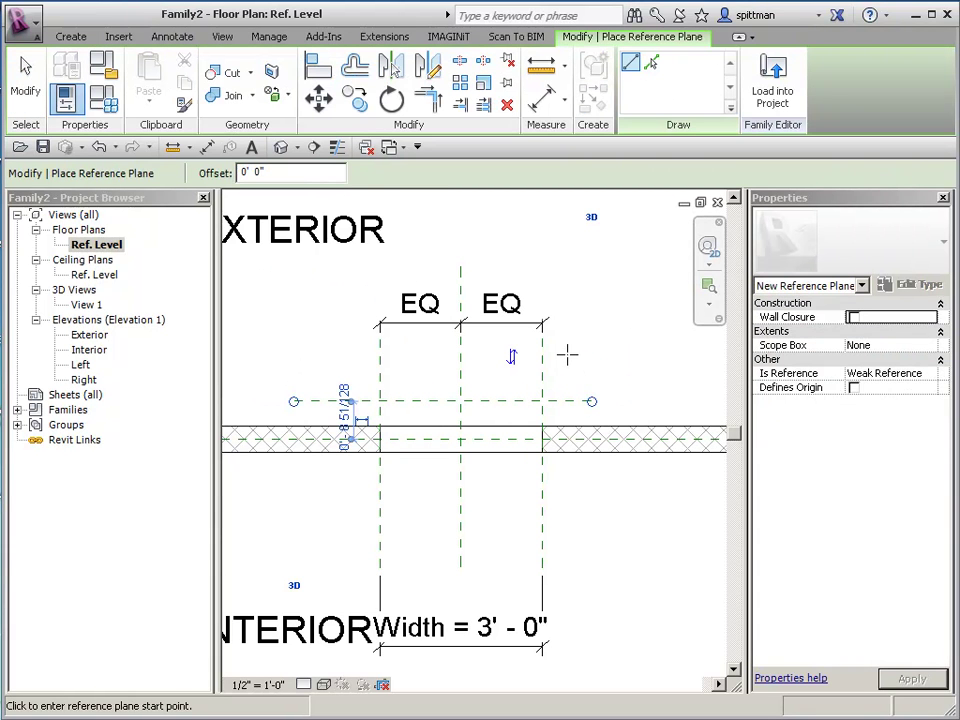
{"action": "scroll", "coordinate": [575, 354], "scroll_direction": "down", "scroll_amount": 1}
{"action": "scroll", "coordinate": [585, 348], "scroll_direction": "up", "scroll_amount": 1}
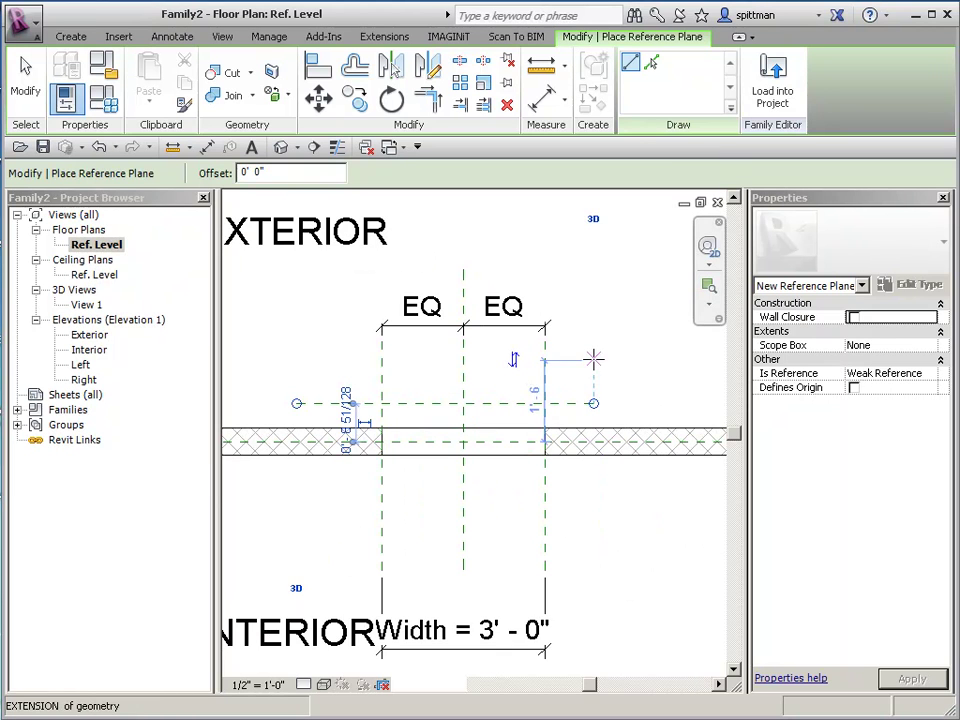
{"action": "left_click", "coordinate": [22, 78]}
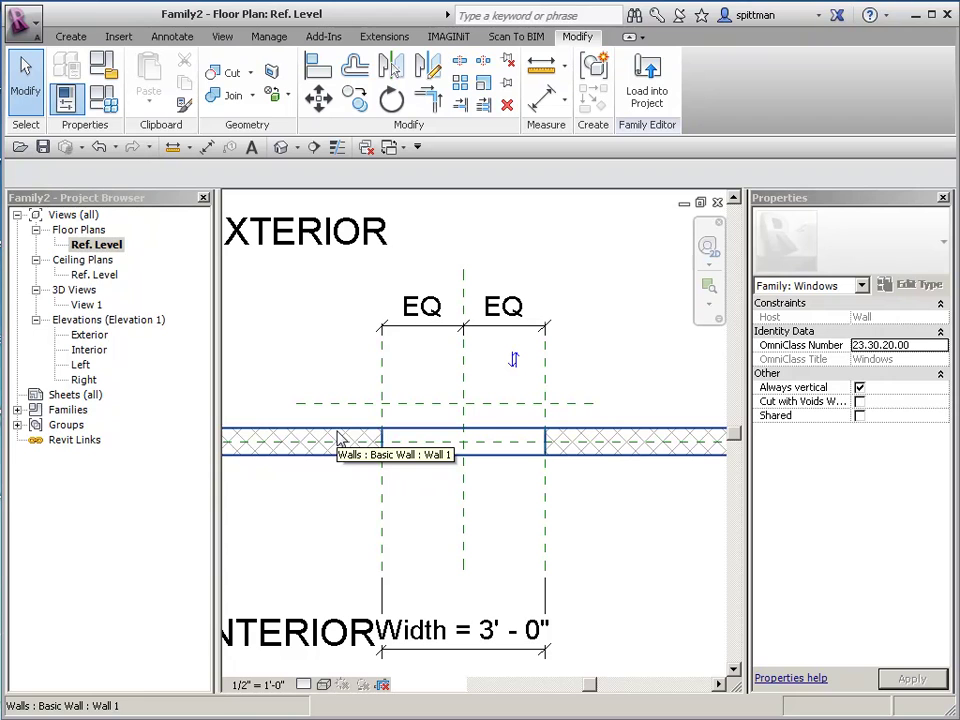
{"action": "left_click", "coordinate": [172, 36]}
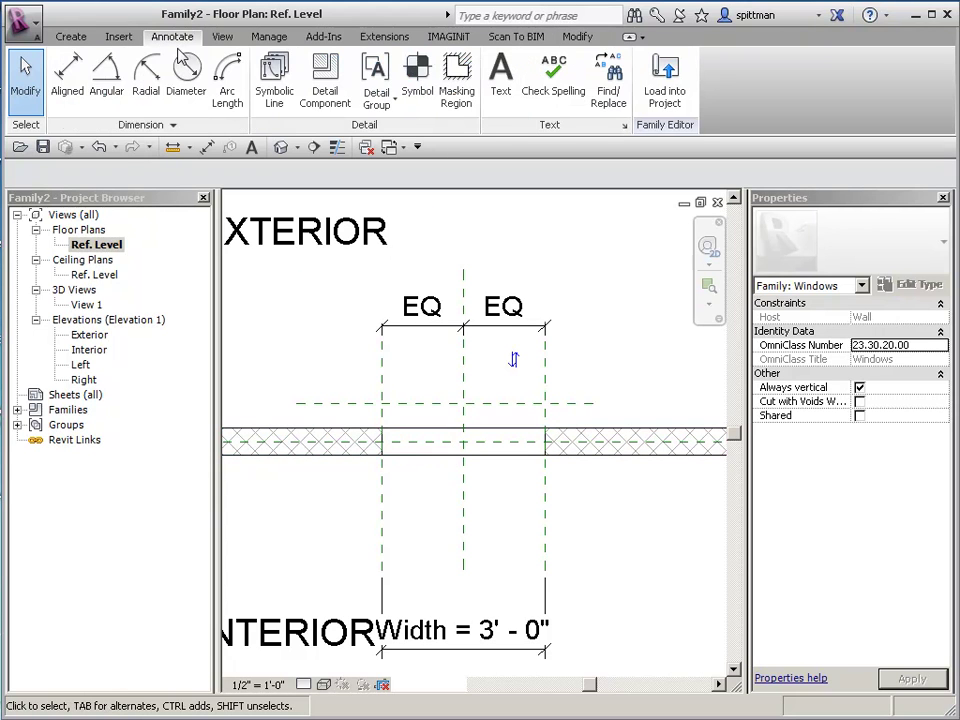
{"action": "left_click", "coordinate": [80, 88]}
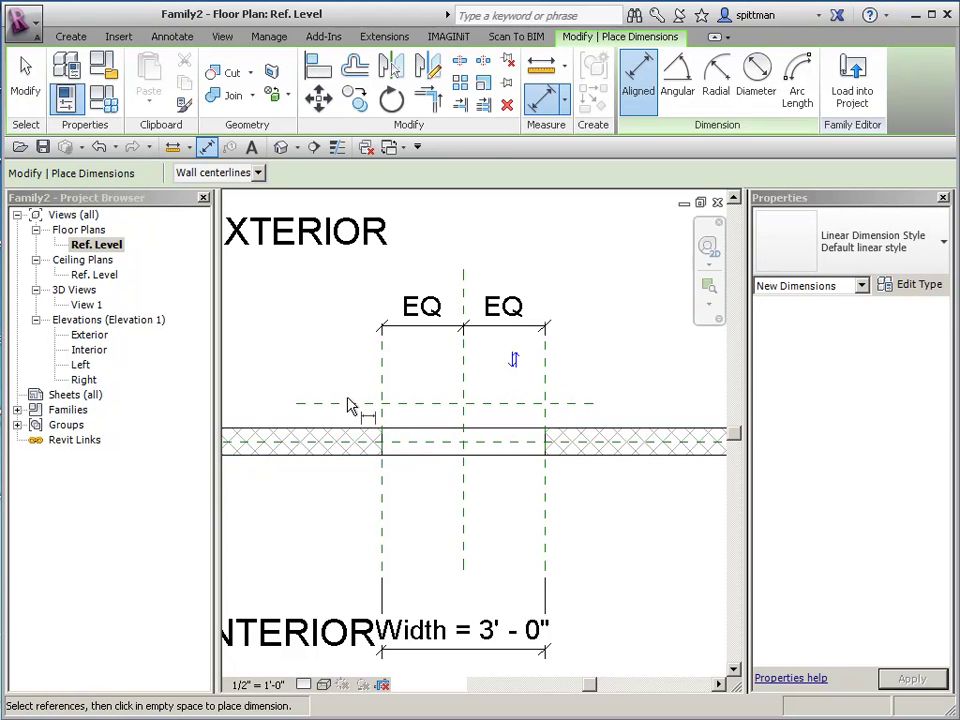
{"action": "key", "text": "Tab"}
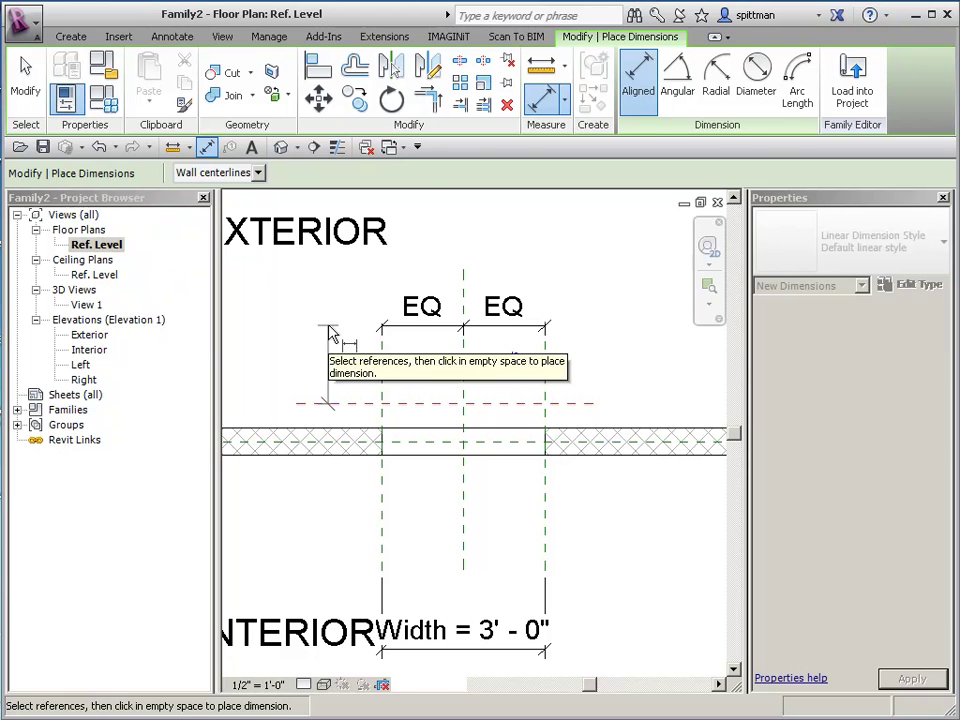
{"action": "key", "text": "Escape"}
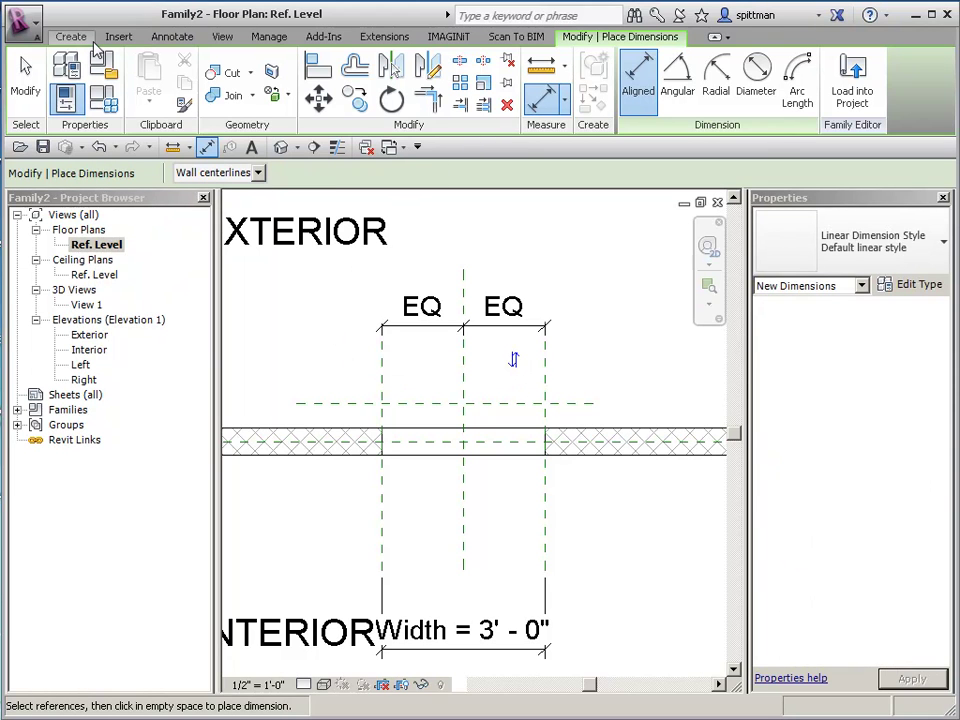
- Create a reference plane by picking the wall's exterior face and lock it to that face
{"action": "left_click", "coordinate": [71, 36]}
{"action": "left_click", "coordinate": [729, 100]}
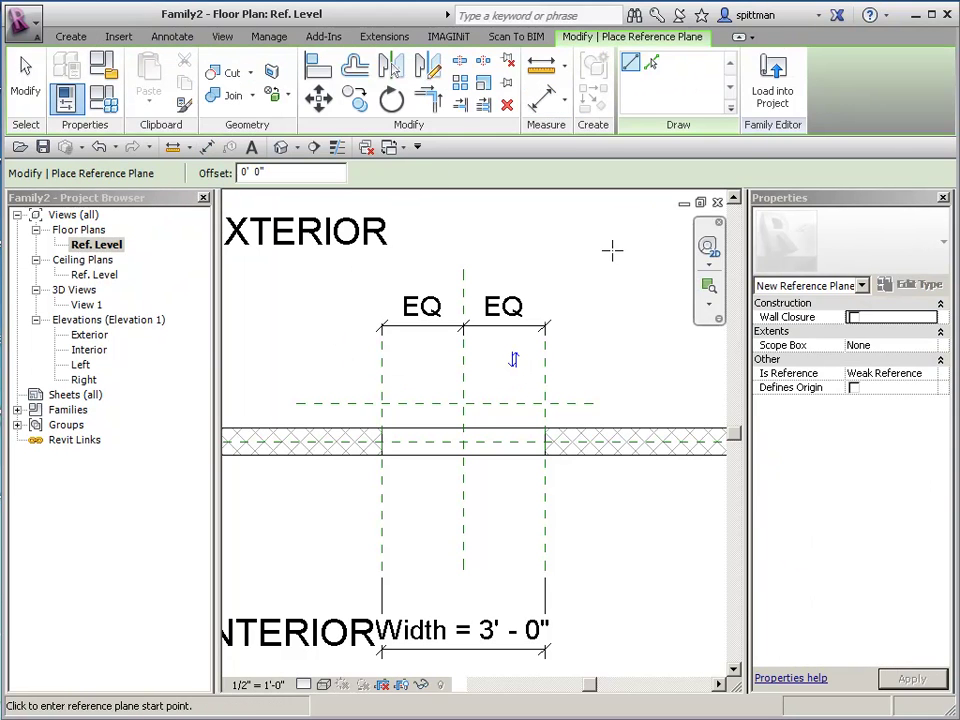
{"action": "left_click", "coordinate": [653, 68]}
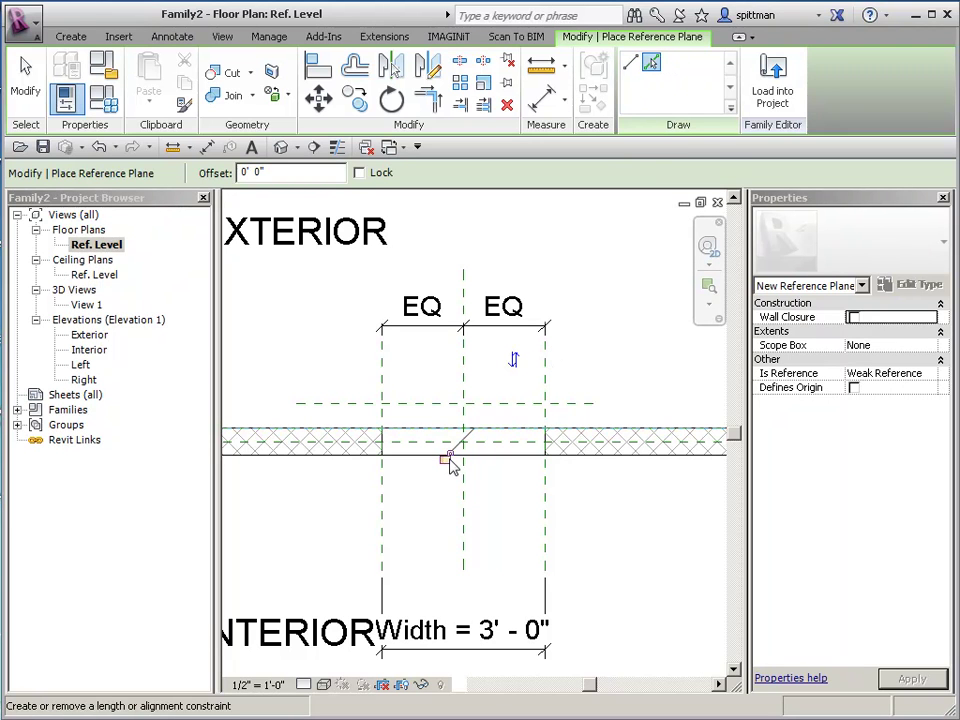
{"action": "key", "text": "Escape"}
{"action": "key", "text": "Escape"}
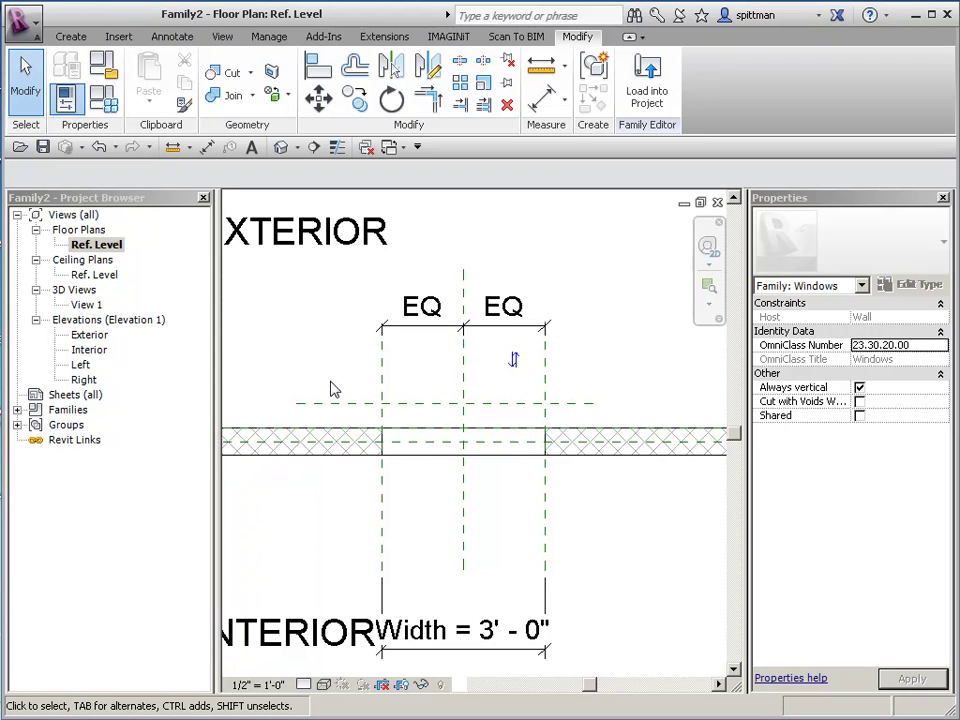
- Add an aligned dimension between the outer exterior reference plane and the reference plane on the wall face
{"action": "left_click", "coordinate": [172, 36]}
{"action": "left_click", "coordinate": [67, 85]}
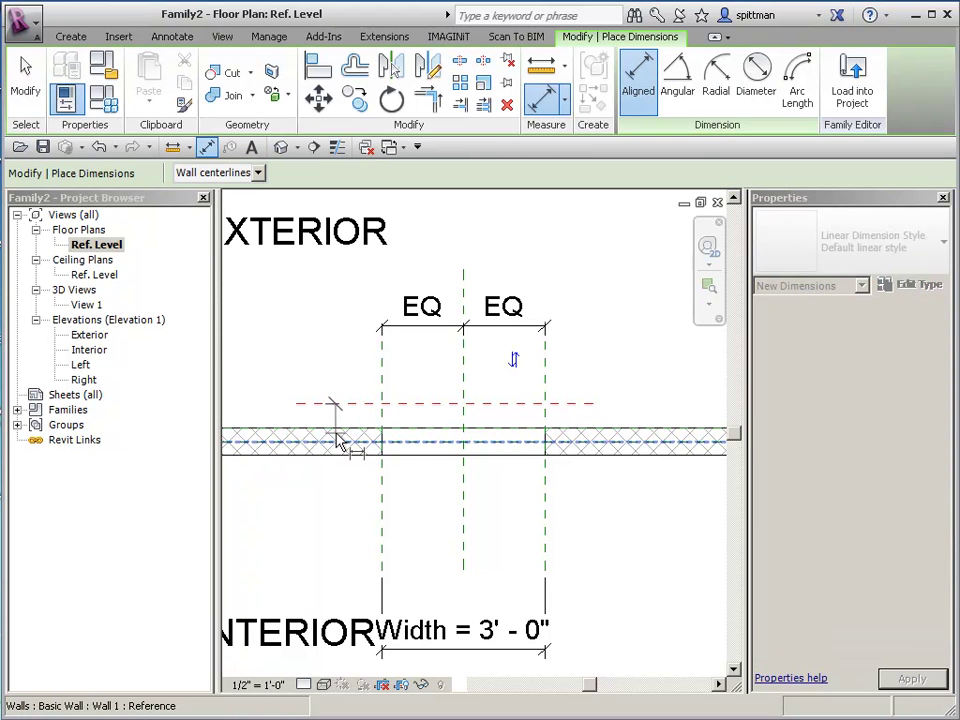
{"action": "key", "text": "Tab"}
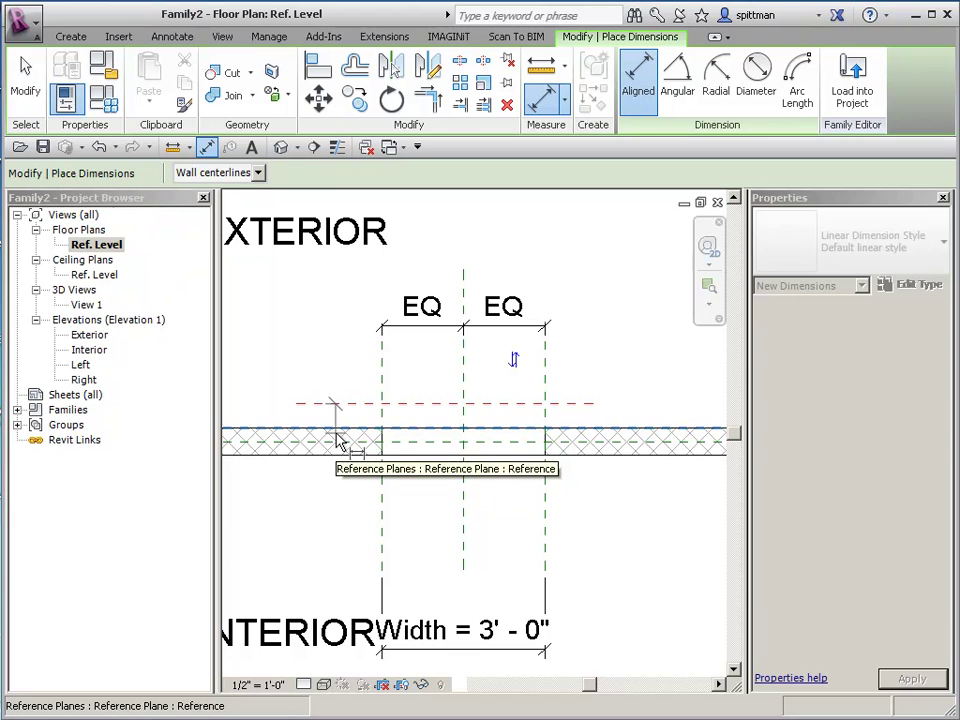
{"action": "left_click", "coordinate": [338, 440]}
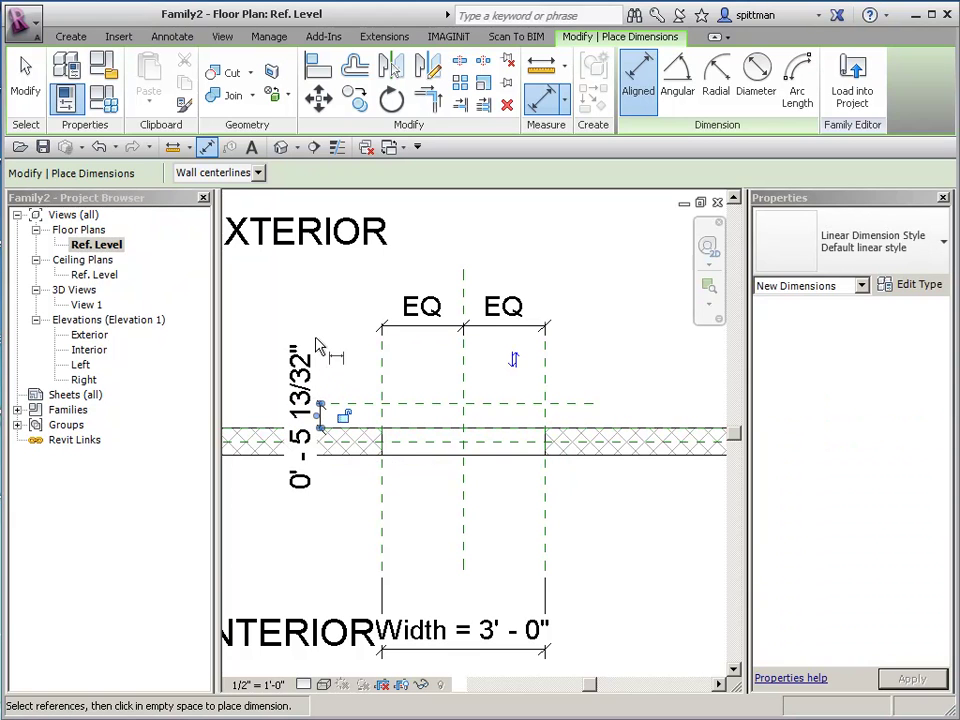
{"action": "key", "text": "Escape"}
{"action": "key", "text": "Escape"}
- Set the outer exterior plane's distance from the wall face plane to 0' 6" and lock that dimension
{"action": "left_click", "coordinate": [356, 405]}
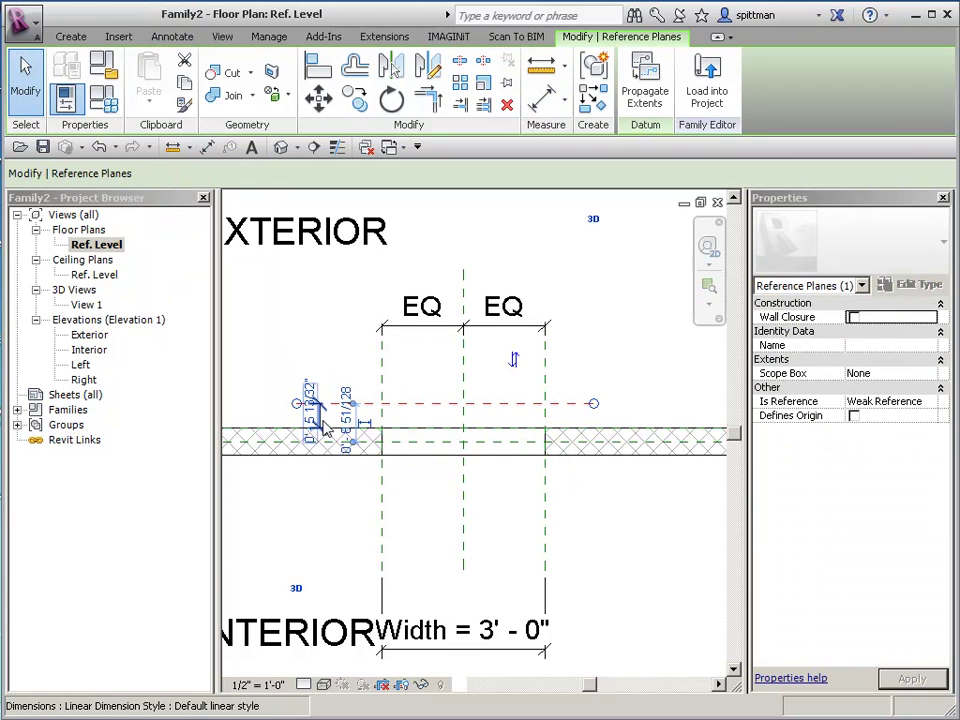
{"action": "left_click", "coordinate": [311, 392]}
{"action": "type", "text": "0 6"}
{"action": "key", "text": "Return"}
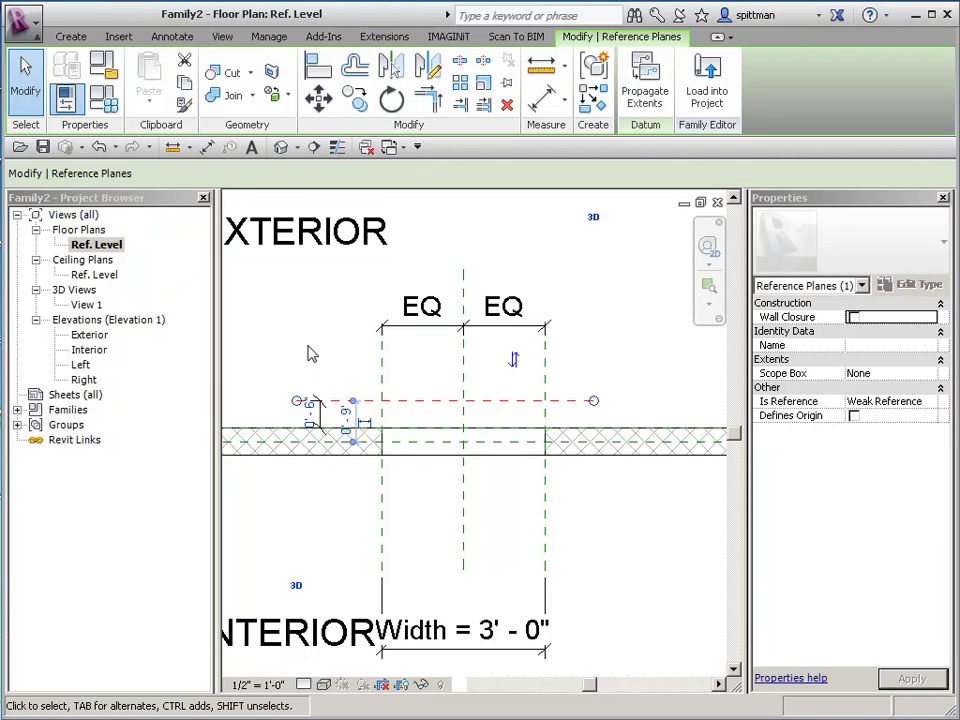
{"action": "left_click", "coordinate": [340, 398]}
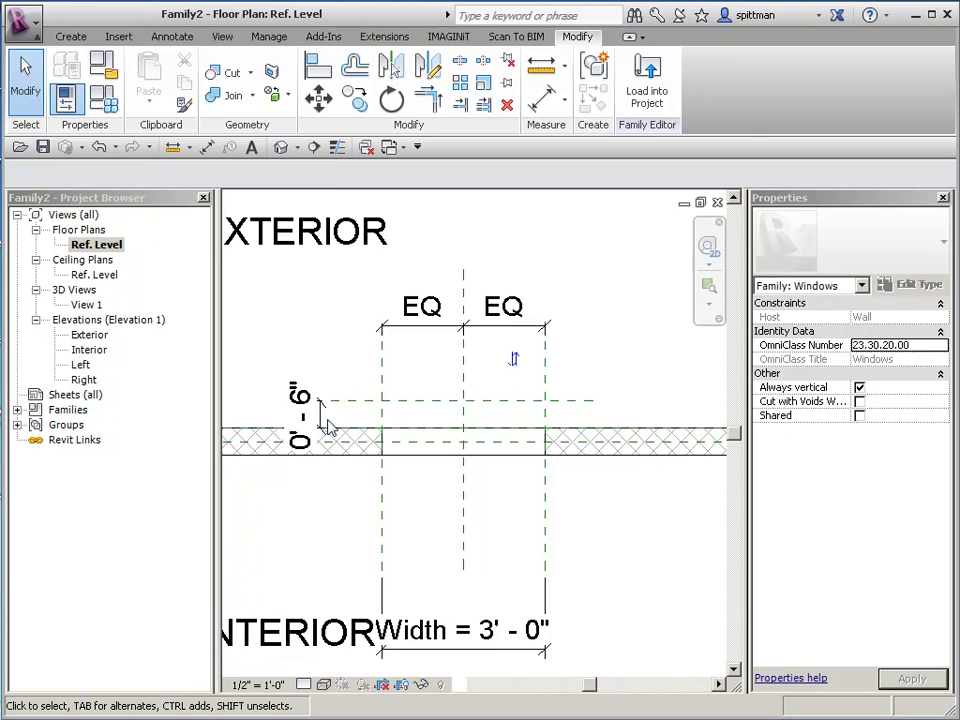
{"action": "left_click", "coordinate": [320, 420]}
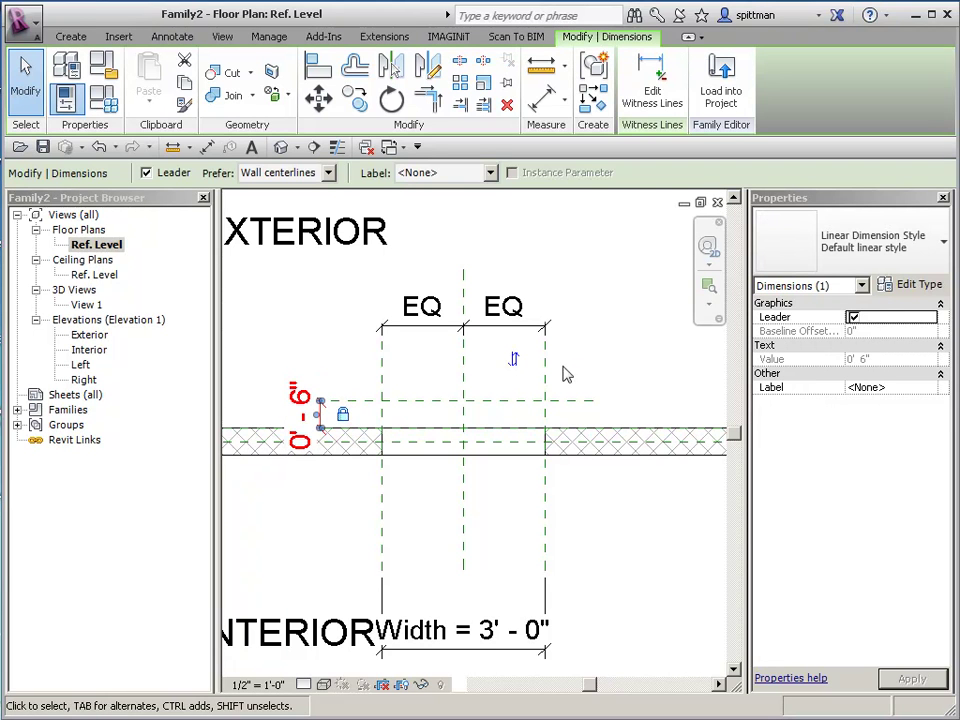
{"action": "left_click", "coordinate": [568, 375]}
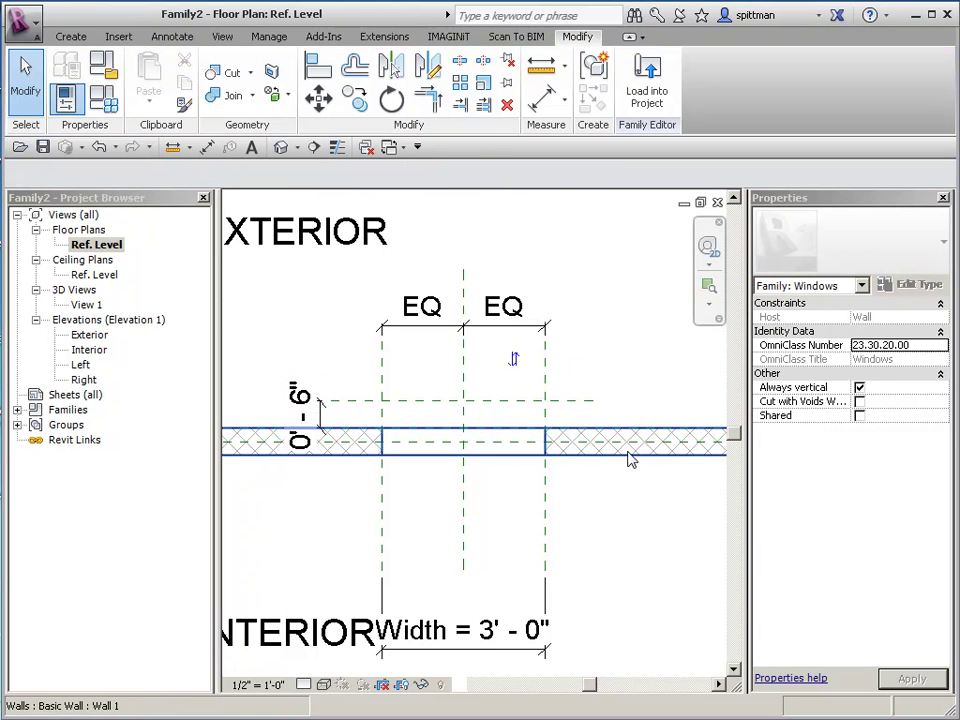
- Duplicate the host wall's type under the name Wall 2
{"action": "left_click", "coordinate": [632, 452]}
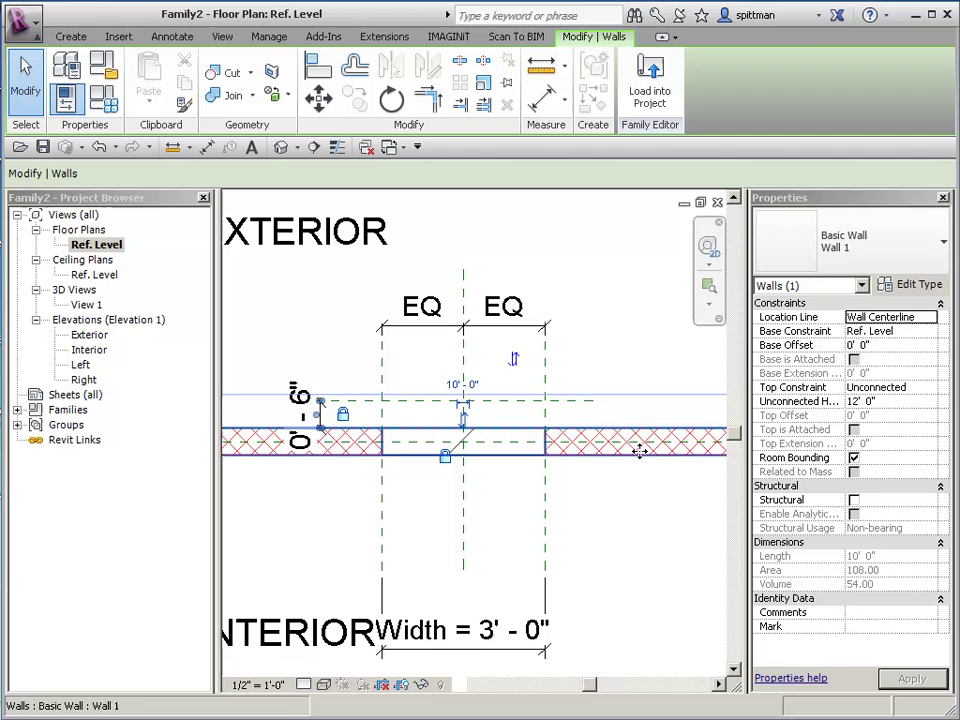
{"action": "left_click", "coordinate": [918, 285]}
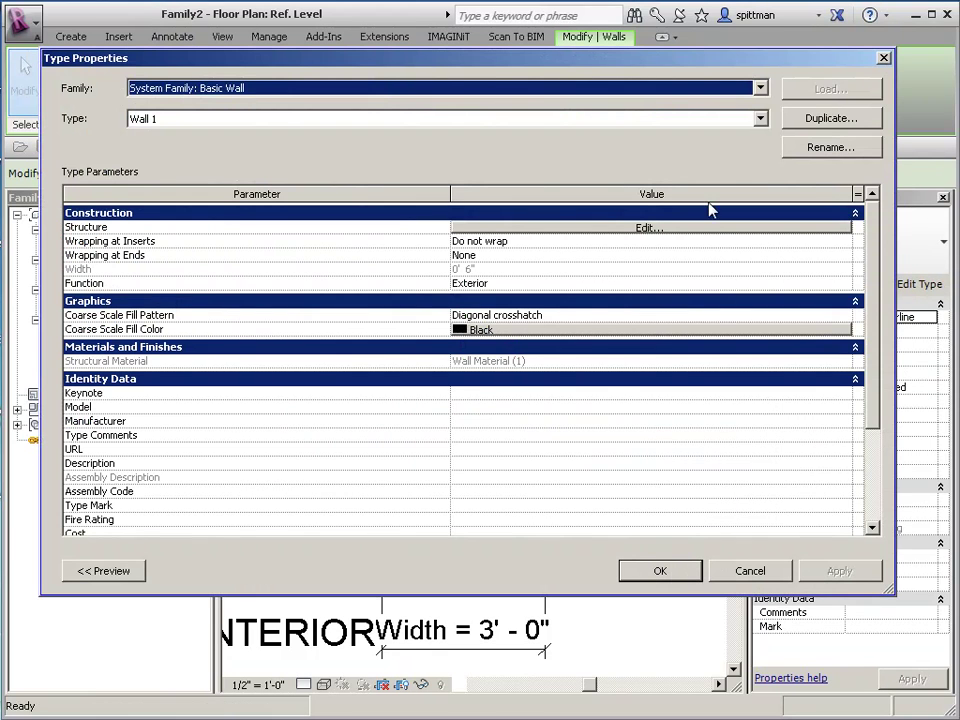
{"action": "left_click", "coordinate": [830, 118]}
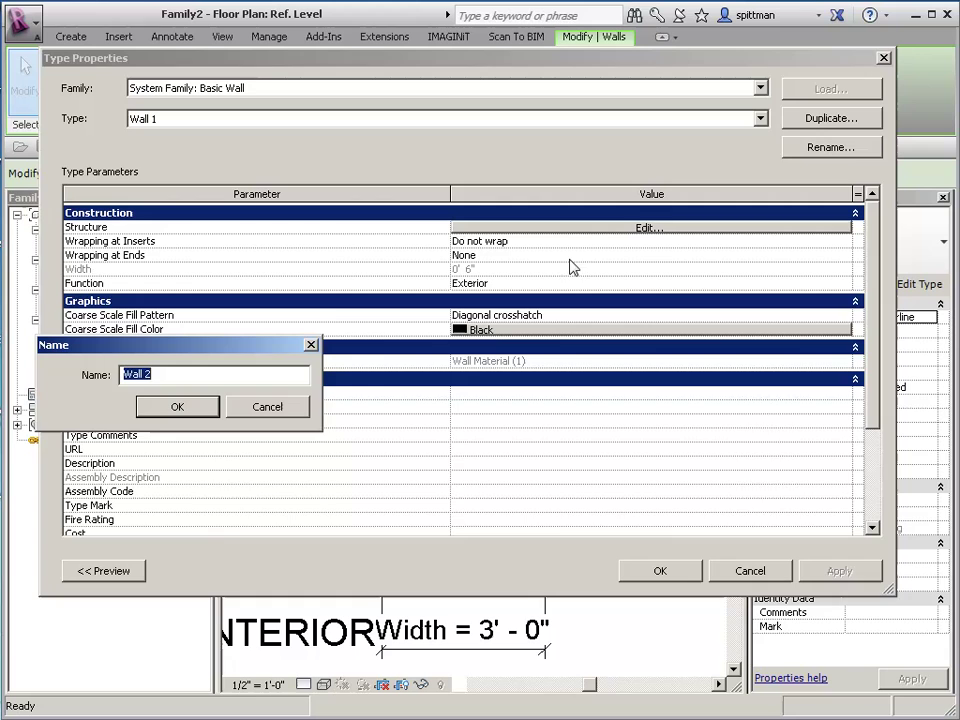
{"action": "left_click", "coordinate": [198, 410]}
- Set the Wall 2 structure layer's thickness to 1' 0" and apply the type to the host wall
{"action": "left_click", "coordinate": [645, 228]}
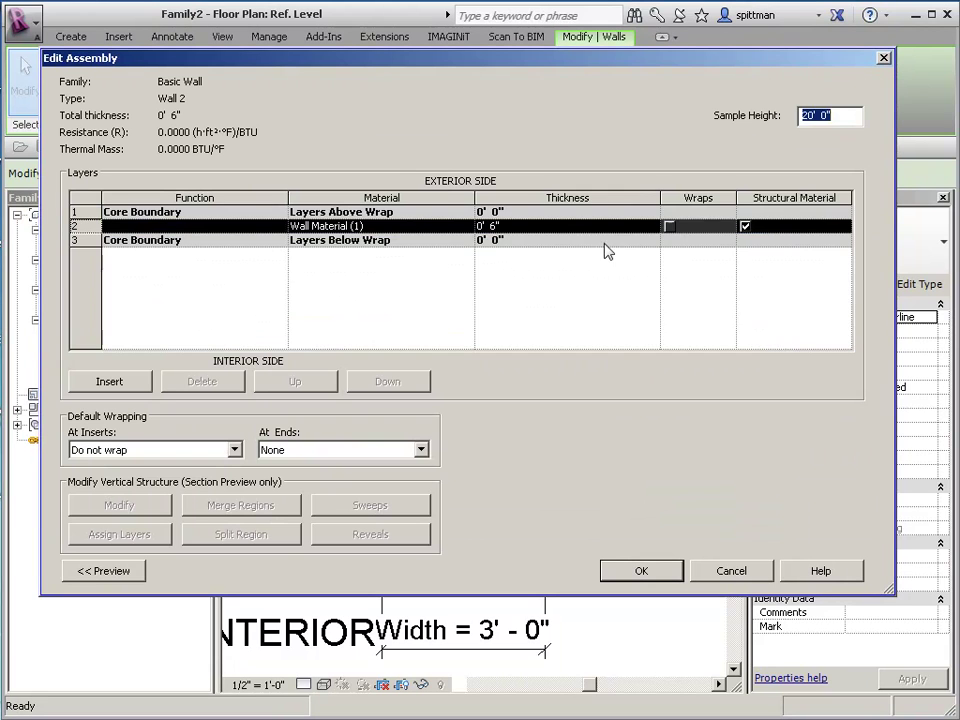
{"action": "left_click", "coordinate": [538, 228]}
{"action": "type", "text": "1"}
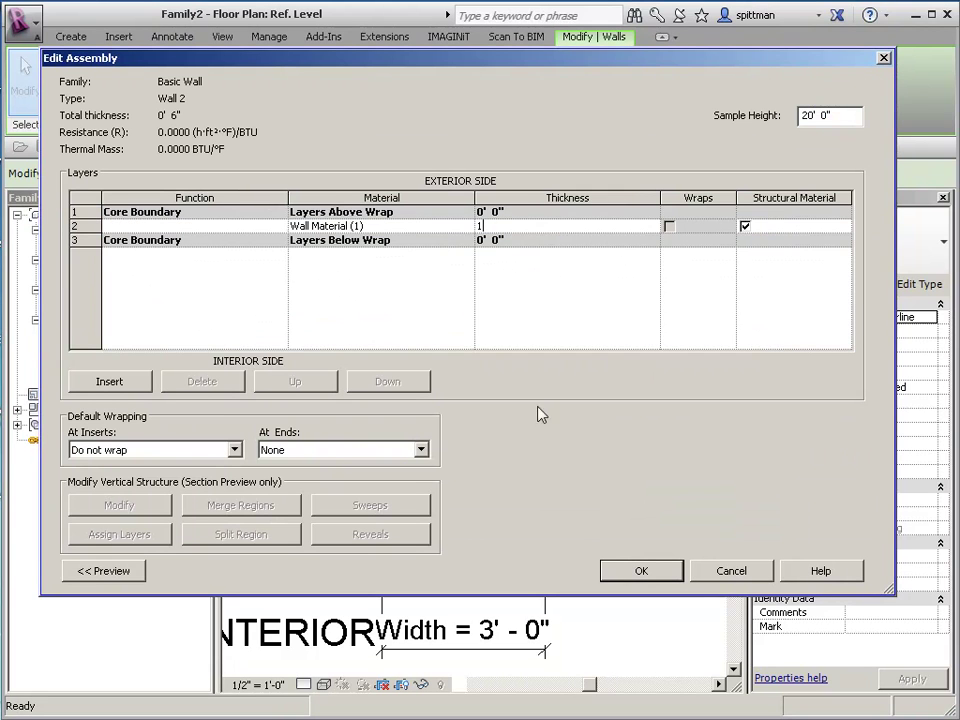
{"action": "left_click", "coordinate": [612, 571]}
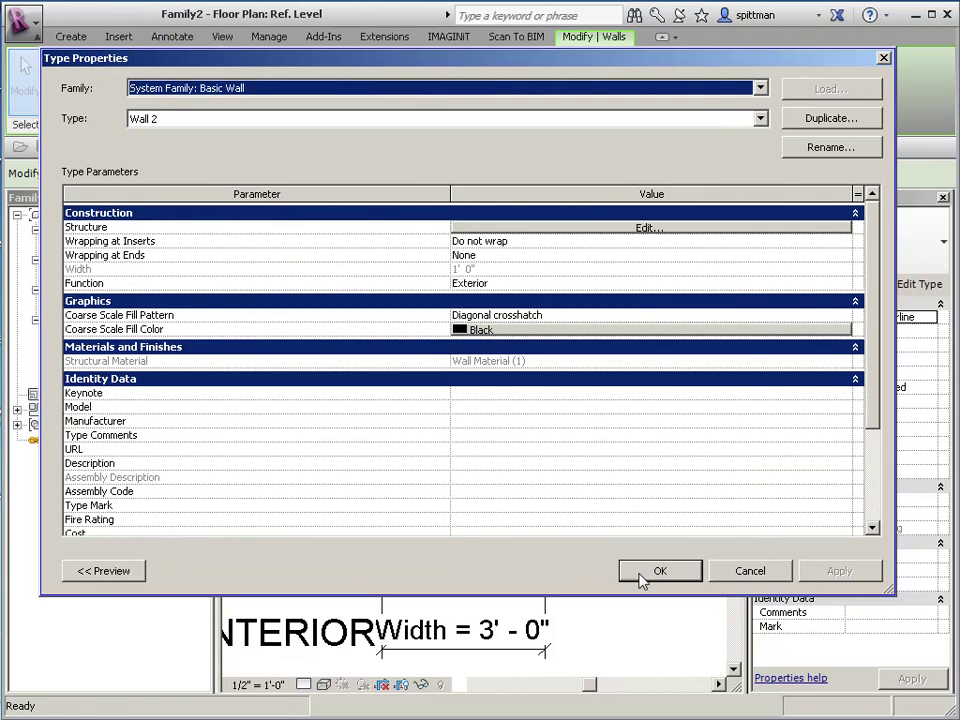
{"action": "left_click", "coordinate": [641, 576]}
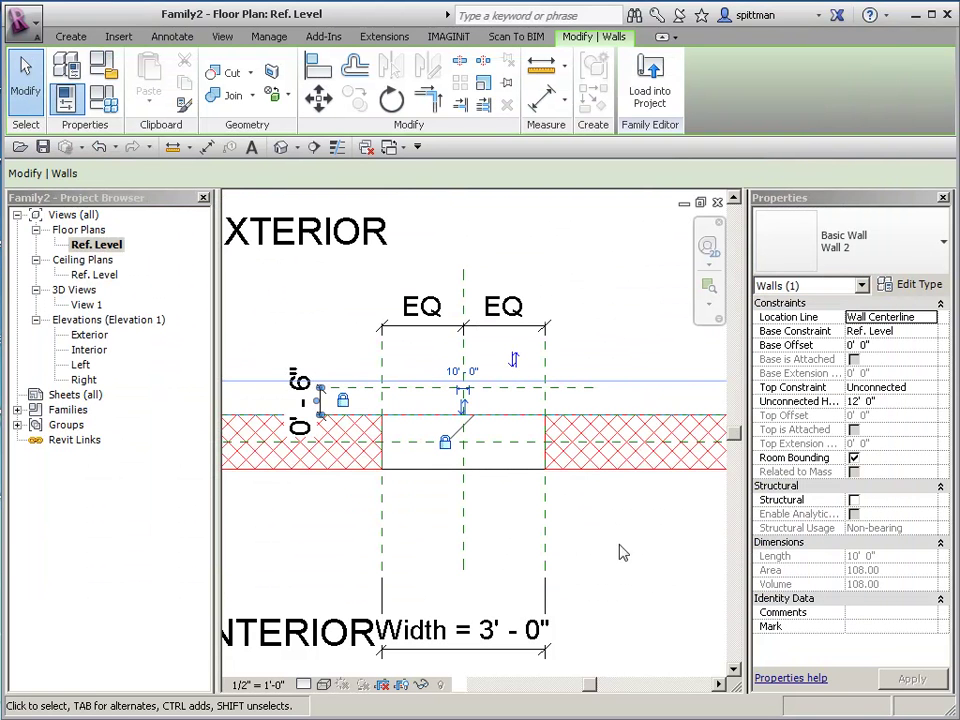
{"action": "left_click", "coordinate": [306, 554]}
{"action": "scroll", "coordinate": [476, 508], "scroll_direction": "down", "scroll_amount": 3}
{"action": "middle_click_drag", "start_coordinate": [590, 544], "coordinate": [607, 555]}
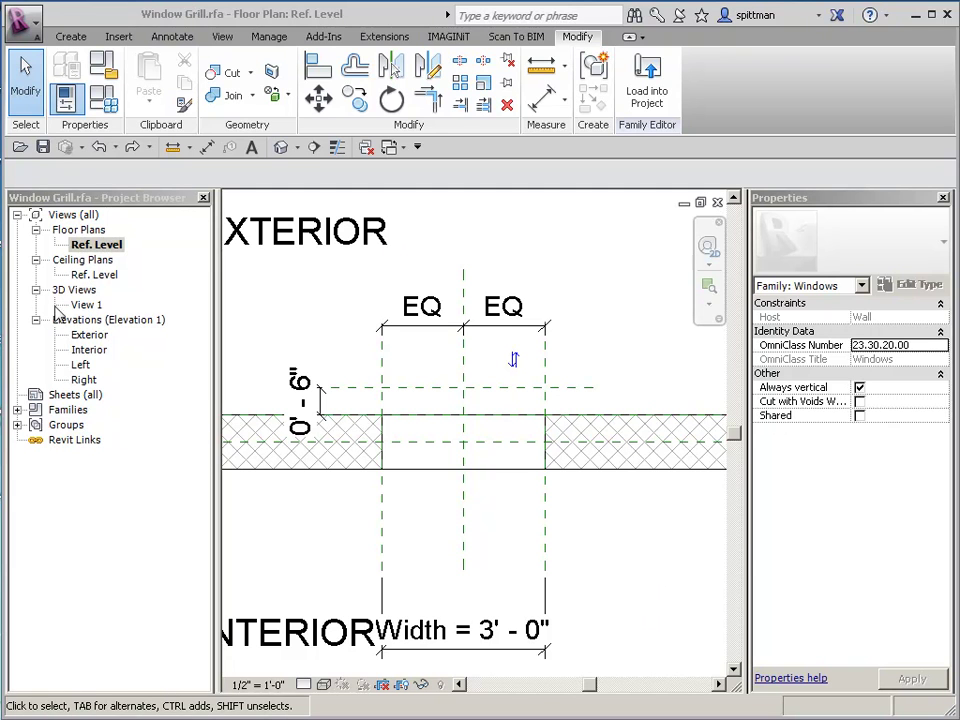
- Open the Interior elevation and delete the slanted and short horizontal reference planes near the opening's centre
{"action": "double_click", "coordinate": [88, 351]}
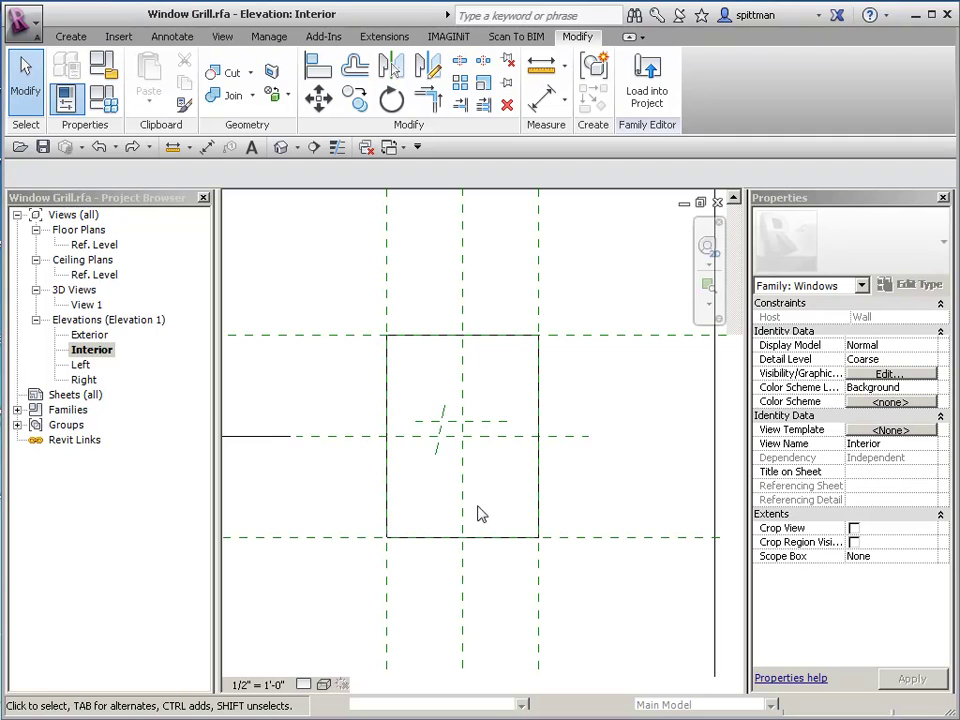
{"action": "left_click", "coordinate": [440, 448]}
{"action": "key", "text": "Delete"}
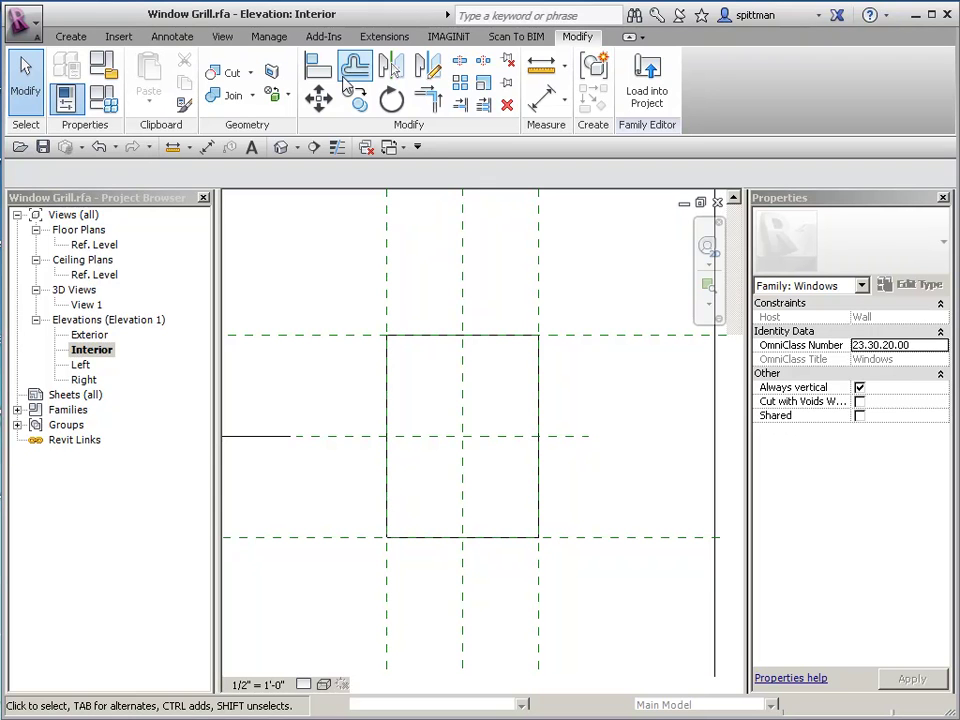
- Draw a short vertical reference plane across the opening's horizontal centre plane and set it 0' 3" from the vertical centre plane
{"action": "left_click", "coordinate": [71, 36]}
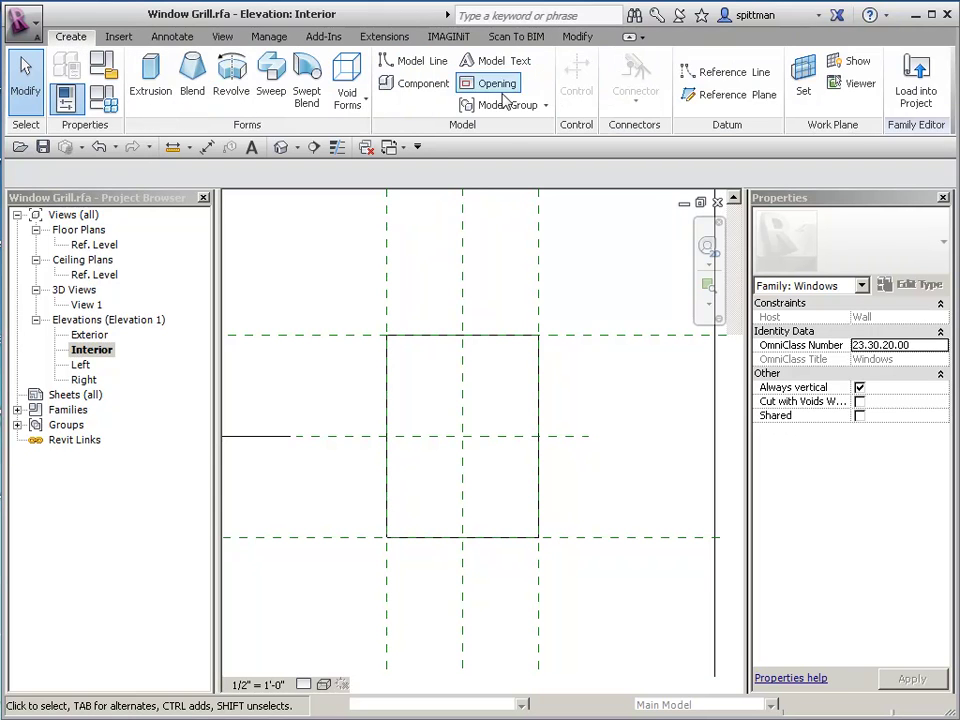
{"action": "left_click", "coordinate": [700, 96]}
{"action": "left_click", "coordinate": [446, 415]}
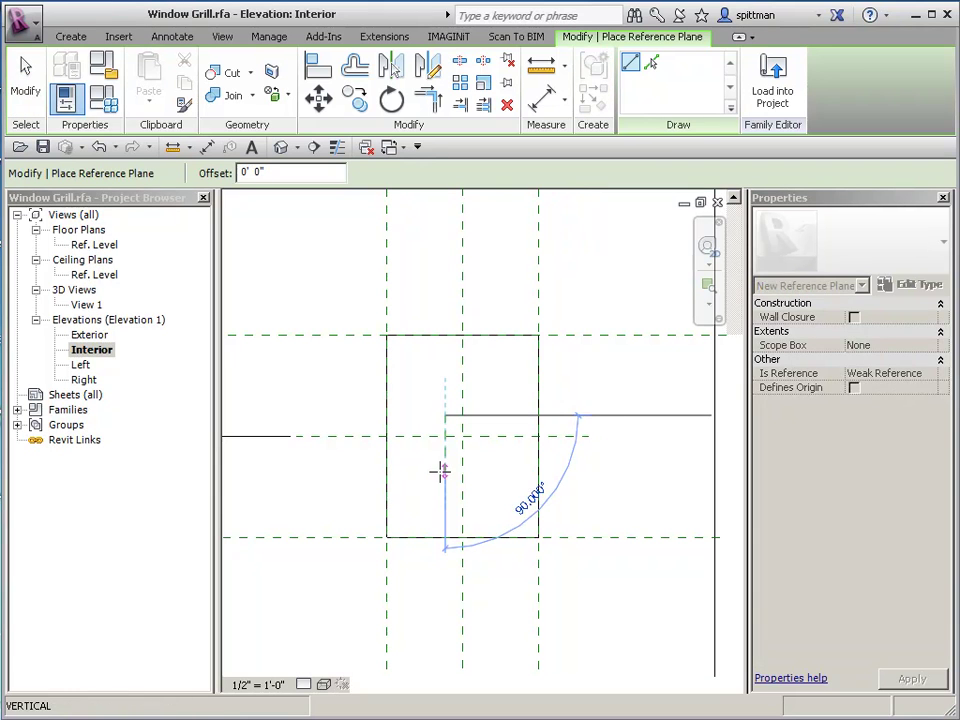
{"action": "left_click", "coordinate": [442, 468]}
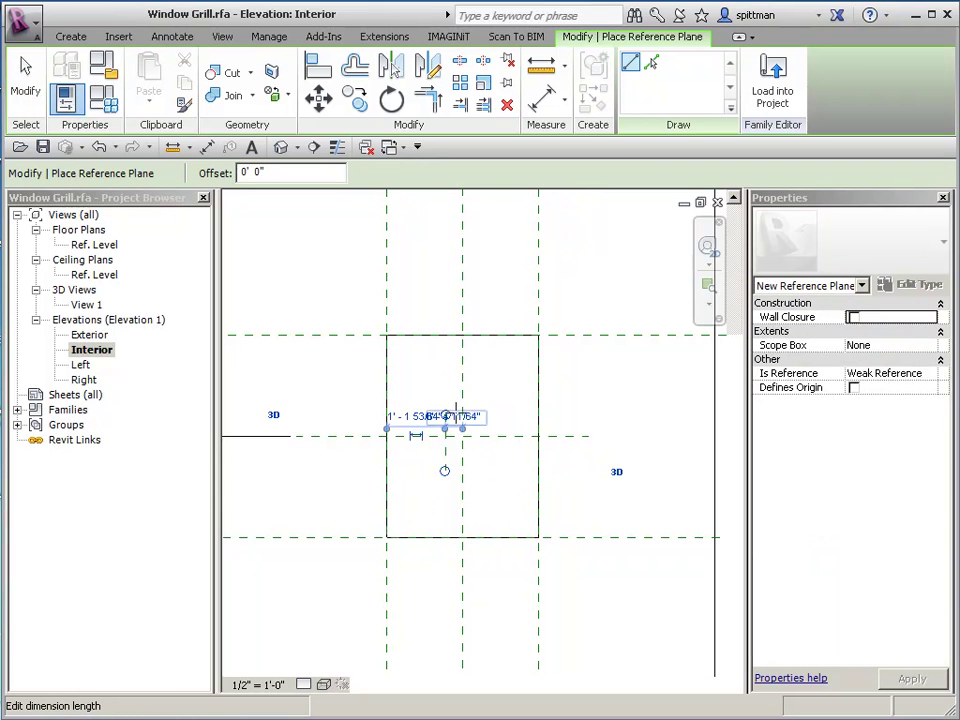
{"action": "left_click", "coordinate": [459, 415]}
{"action": "type", "text": "0"}
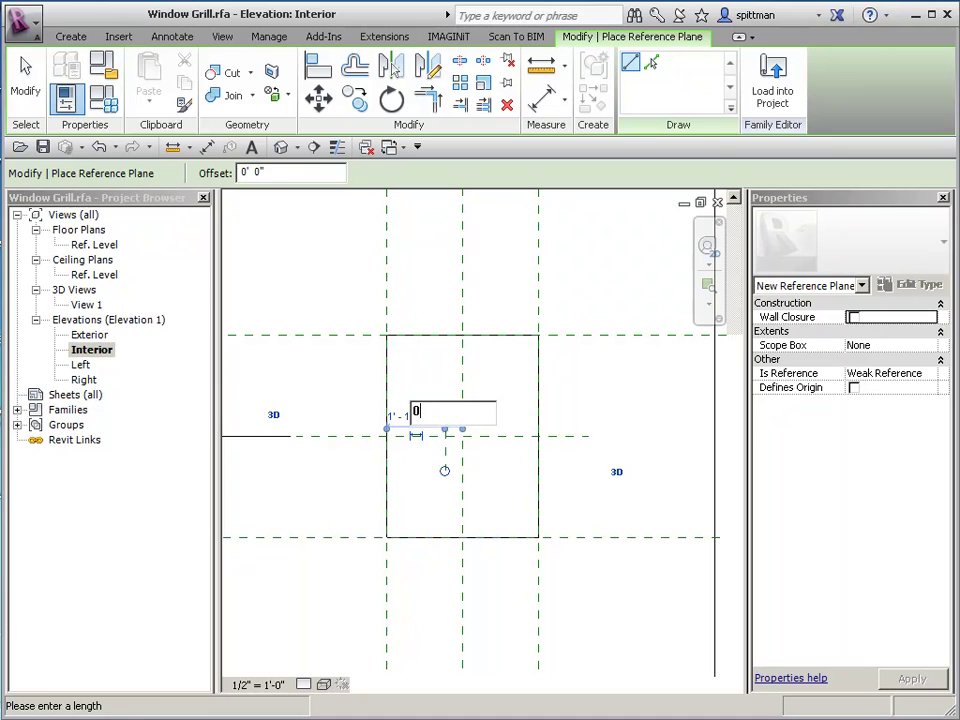
{"action": "type", "text": "' 3"}
{"action": "key", "text": "Return"}
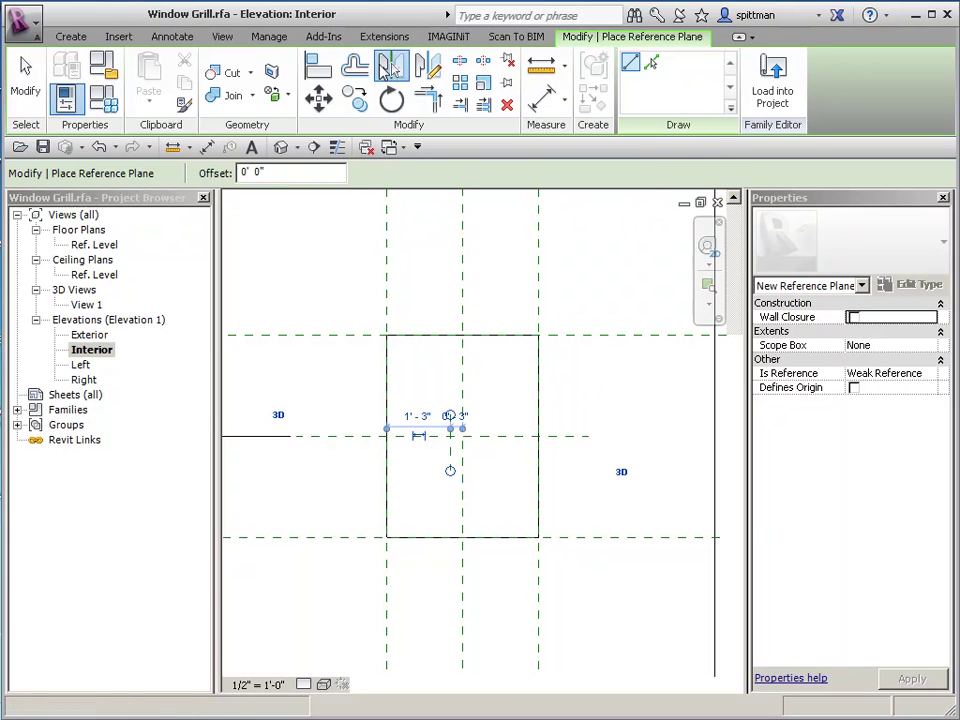
{"action": "key", "text": "Escape"}
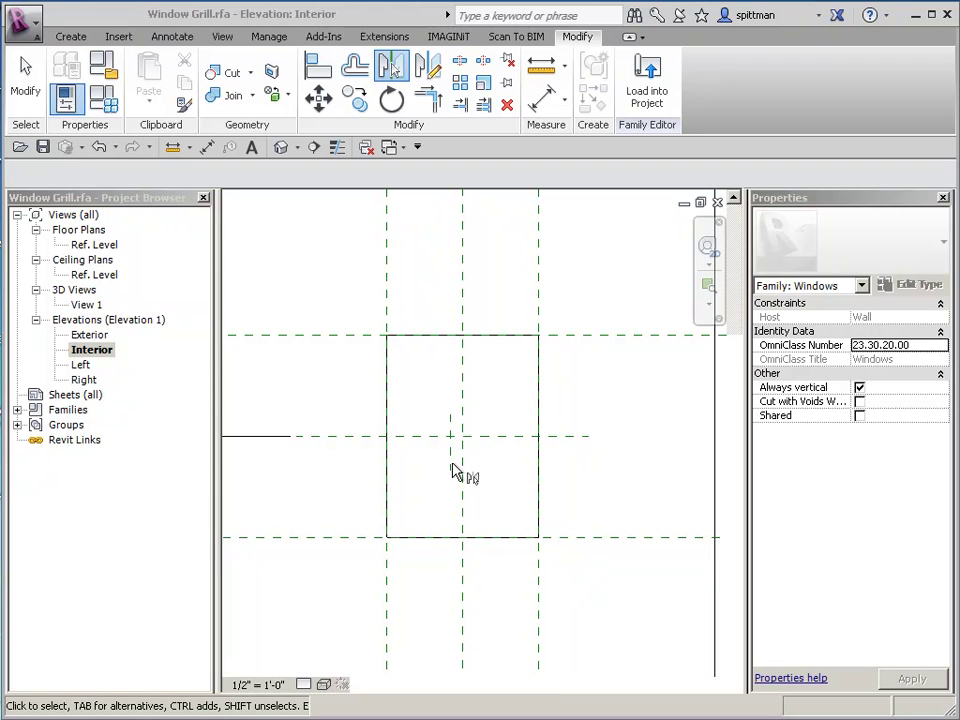
{"action": "key", "text": "Escape"}
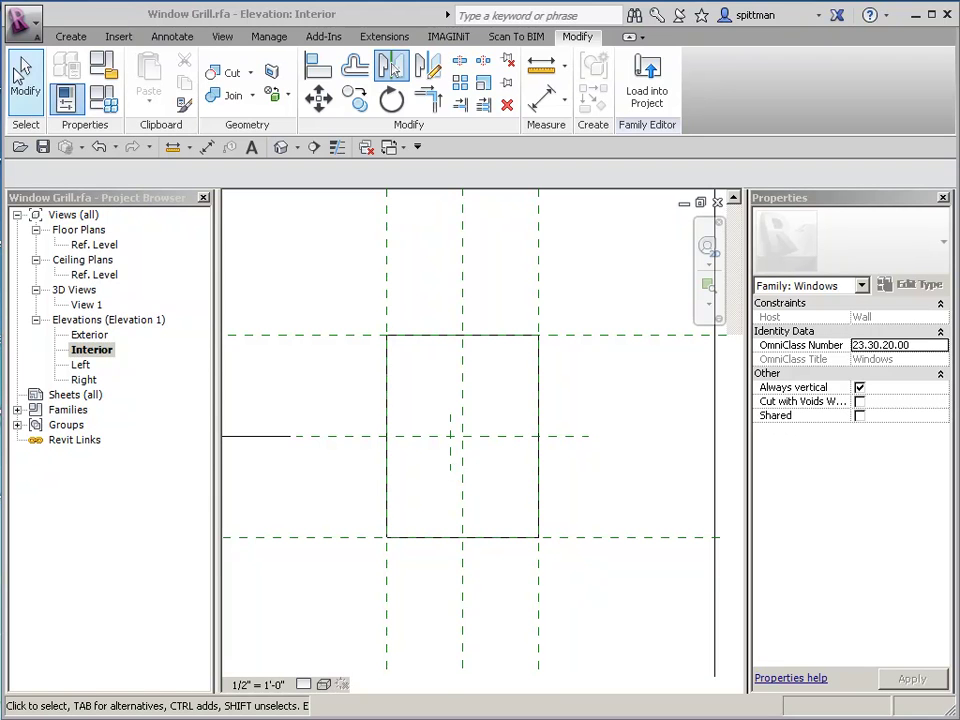
- Mirror a copy of the short vertical reference plane about the vertical centre plane
{"action": "left_click", "coordinate": [450, 468]}
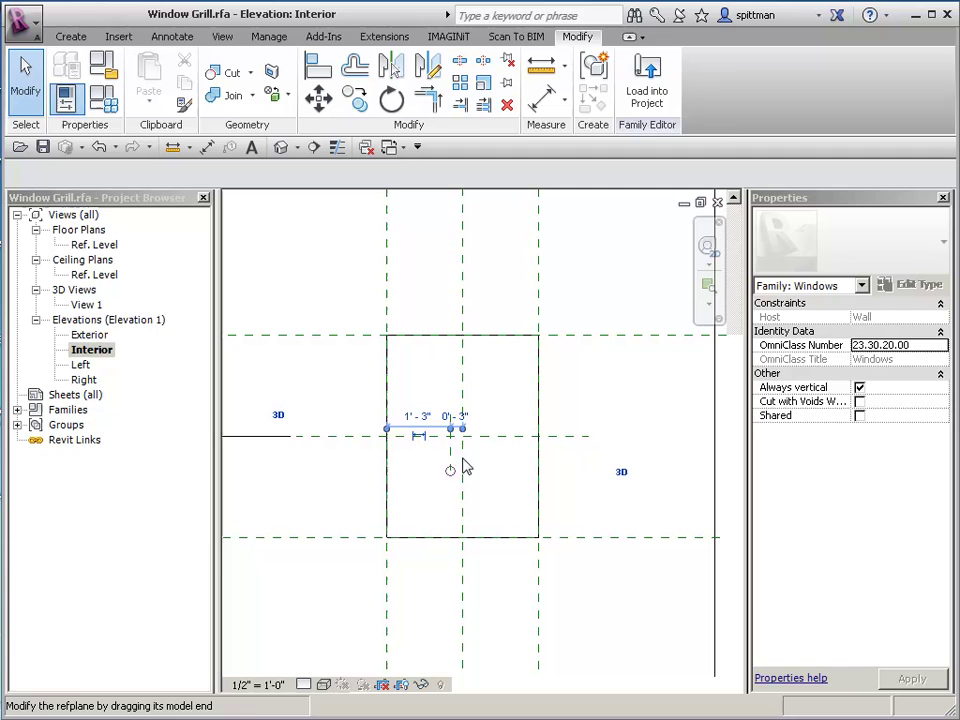
{"action": "left_click", "coordinate": [392, 66]}
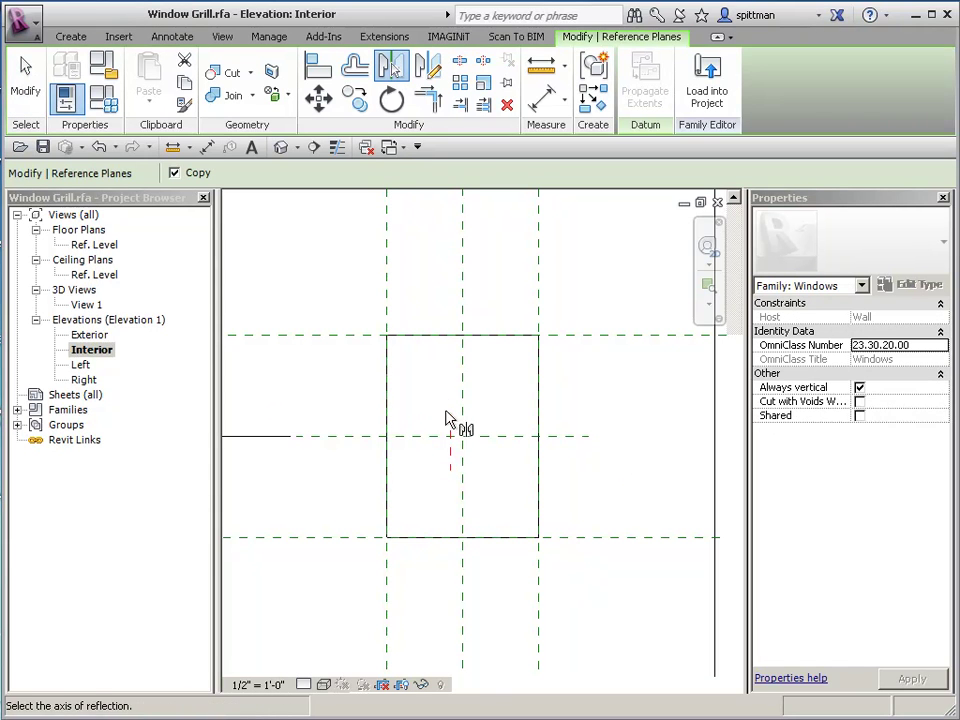
{"action": "left_click", "coordinate": [463, 495]}
- Mirror copies of both short vertical planes about a drawn diagonal axis through the centre intersection, producing two short horizontal planes
{"action": "left_click", "coordinate": [445, 520]}
{"action": "mouse_move", "coordinate": [441, 519]}
{"action": "left_mouse_down"}
{"action": "mouse_move", "coordinate": [564, 349]}
{"action": "mouse_move", "coordinate": [553, 356]}
{"action": "left_mouse_up"}
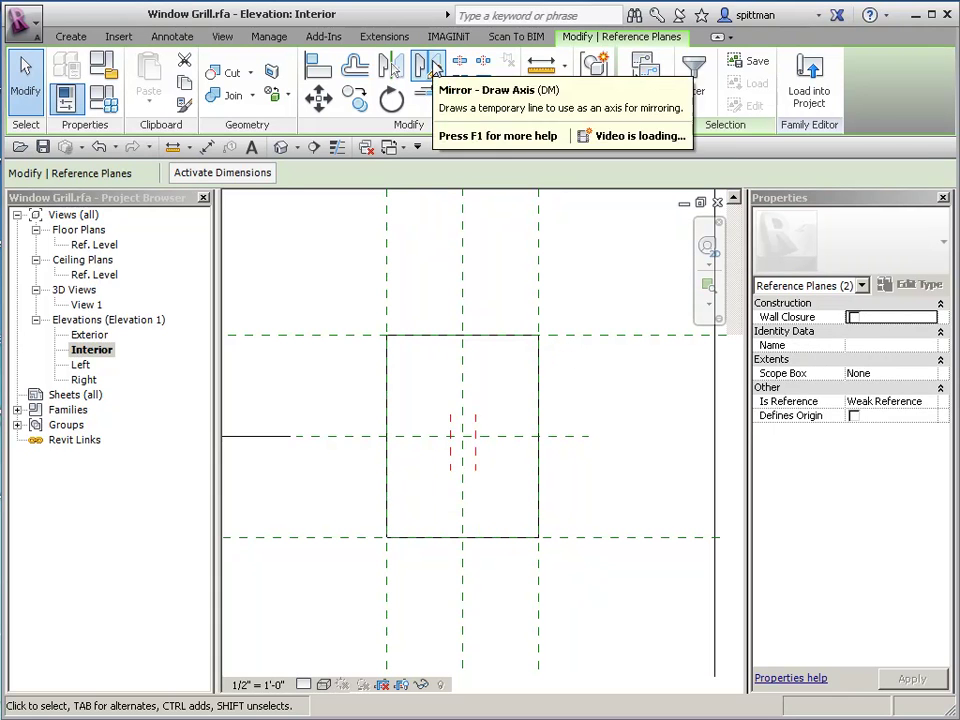
{"action": "left_click", "coordinate": [432, 66]}
{"action": "left_click", "coordinate": [462, 436]}
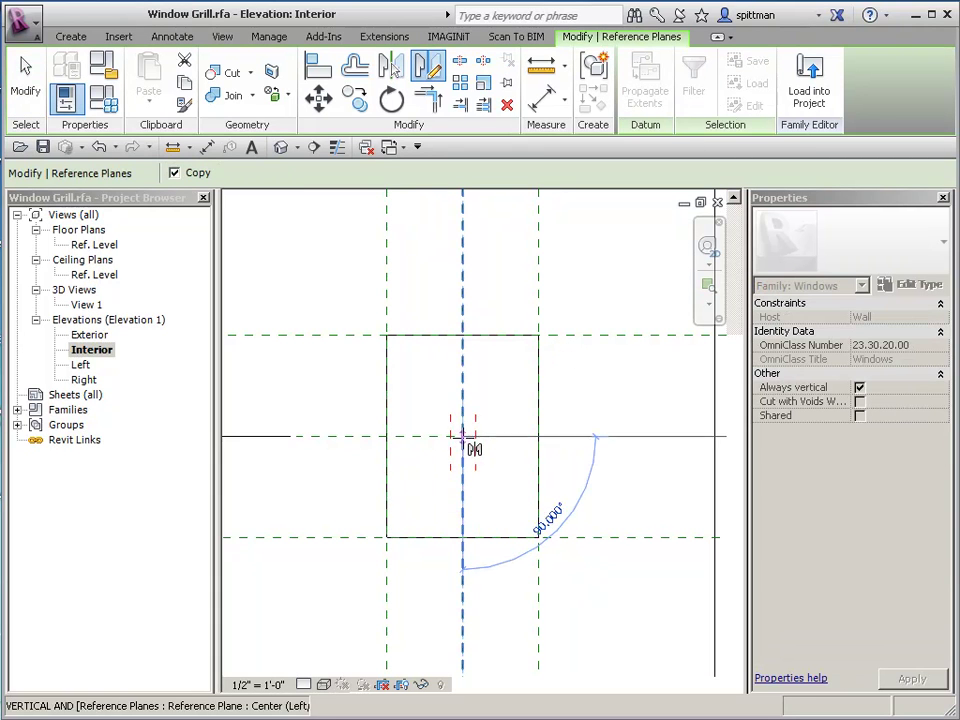
{"action": "left_click", "coordinate": [410, 495]}
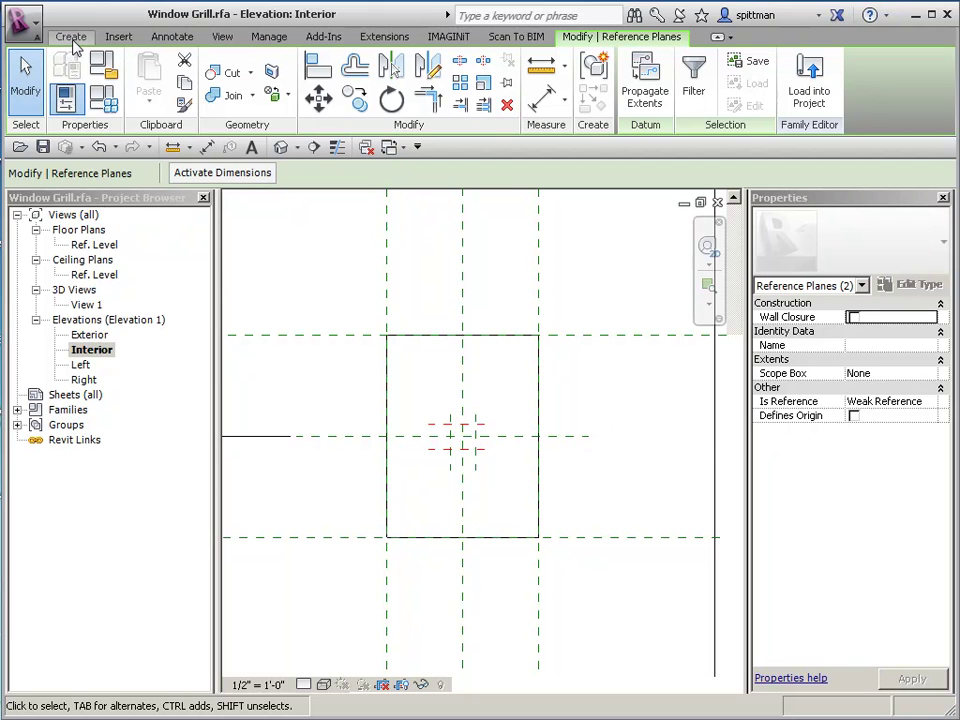
- Add an aligned dimension string across the two short vertical planes and the centre plane, and make its segments equal
{"action": "left_click", "coordinate": [170, 37]}
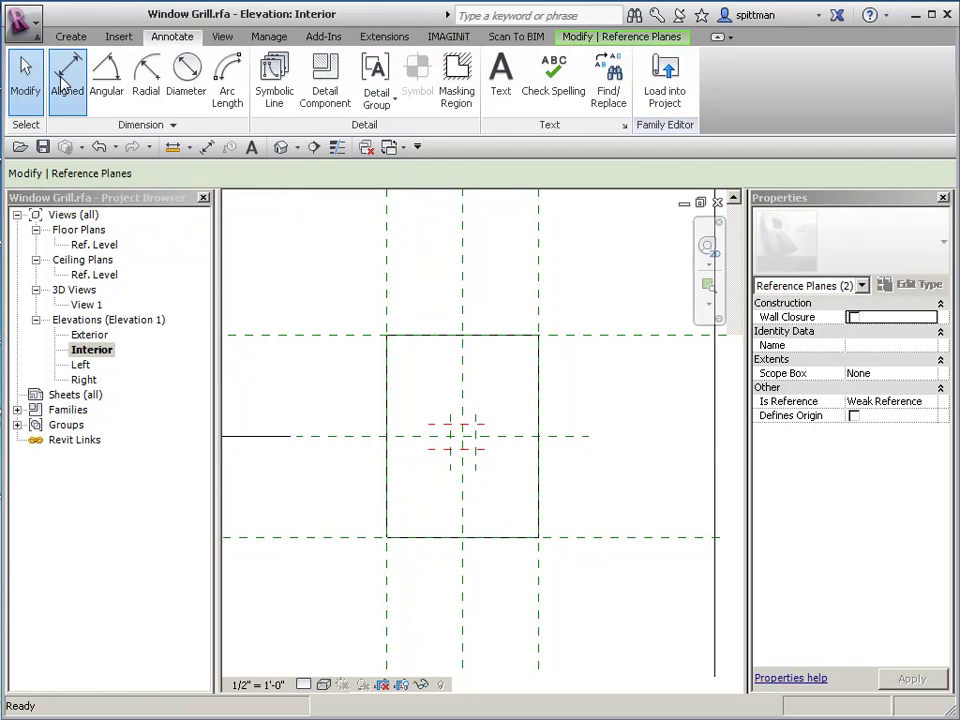
{"action": "left_click", "coordinate": [66, 84]}
{"action": "left_click", "coordinate": [468, 414]}
{"action": "left_click", "coordinate": [513, 273]}
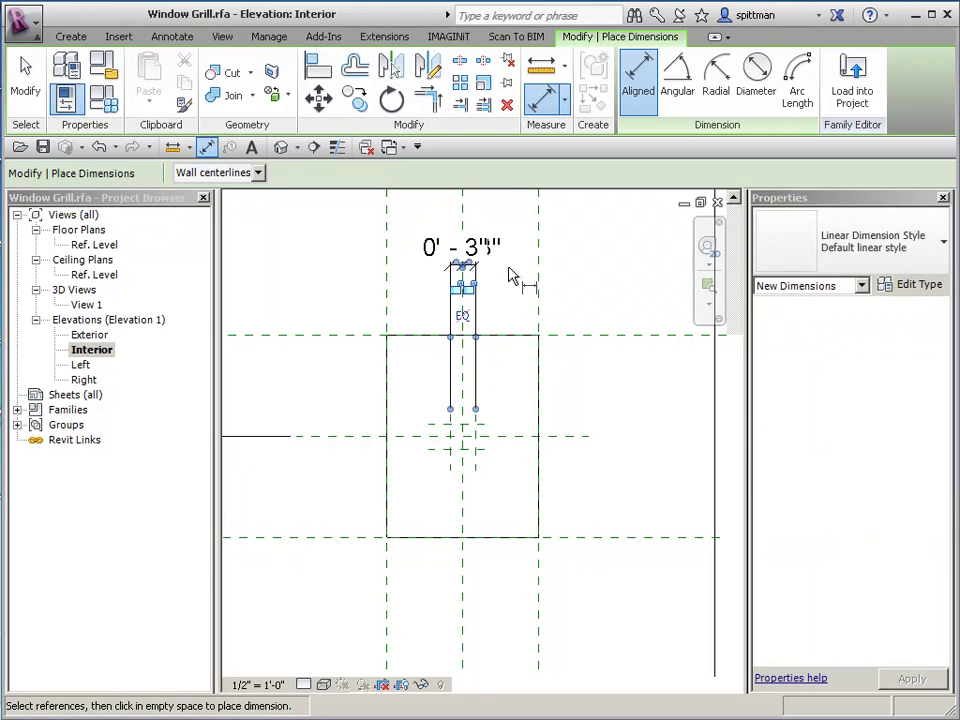
{"action": "left_click", "coordinate": [463, 317]}
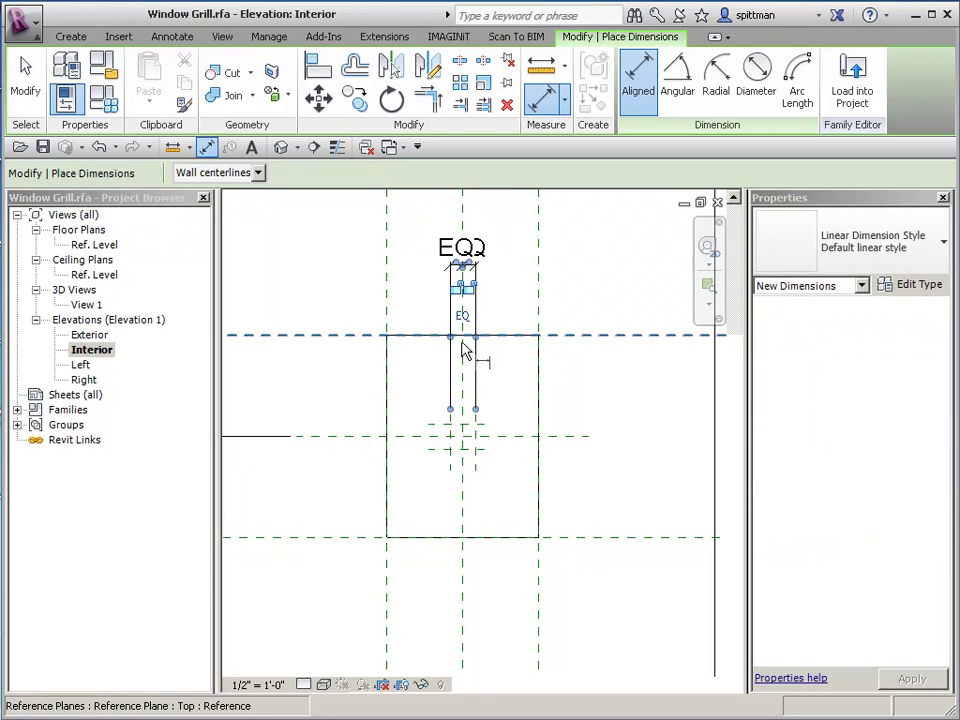
- Add an overall aligned dimension between the two short vertical planes, placed above the equality dimension
{"action": "left_click", "coordinate": [451, 428]}
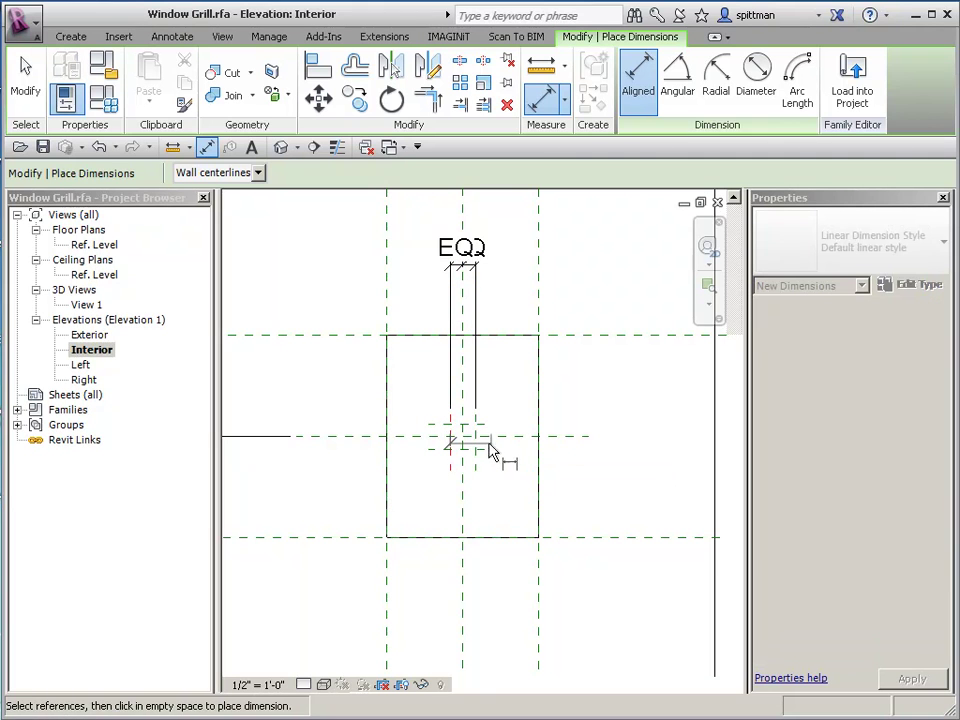
{"action": "left_click", "coordinate": [476, 452]}
{"action": "left_click", "coordinate": [531, 216]}
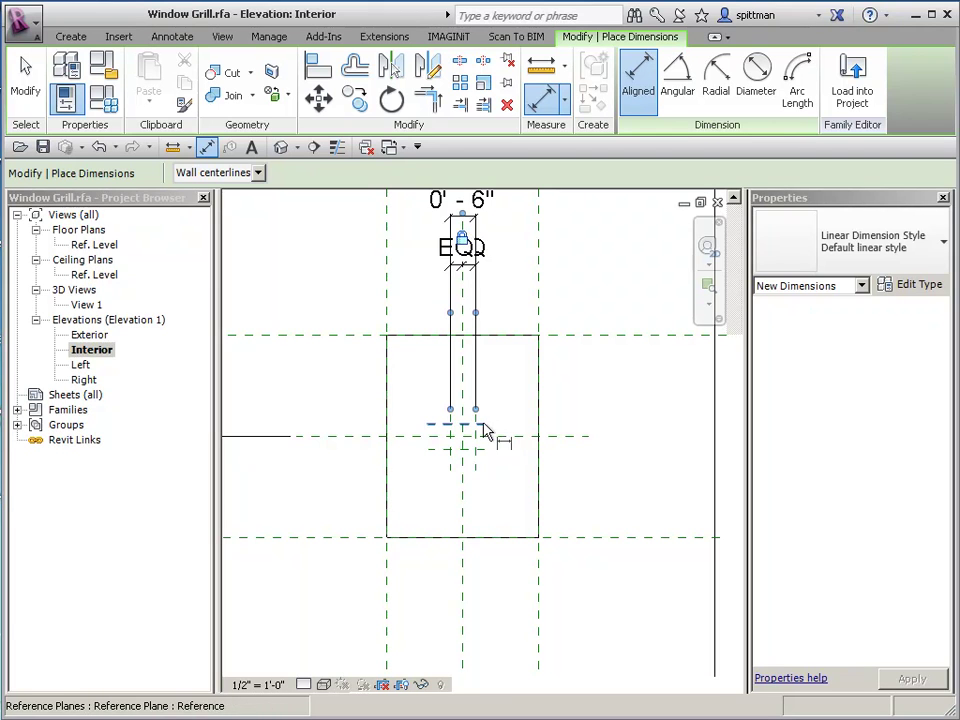
- Add an aligned dimension string across the two short horizontal planes and the centre plane, and make its segments equal
{"action": "left_click", "coordinate": [478, 424]}
{"action": "left_click", "coordinate": [481, 426]}
{"action": "left_click", "coordinate": [480, 448]}
{"action": "left_click", "coordinate": [601, 469]}
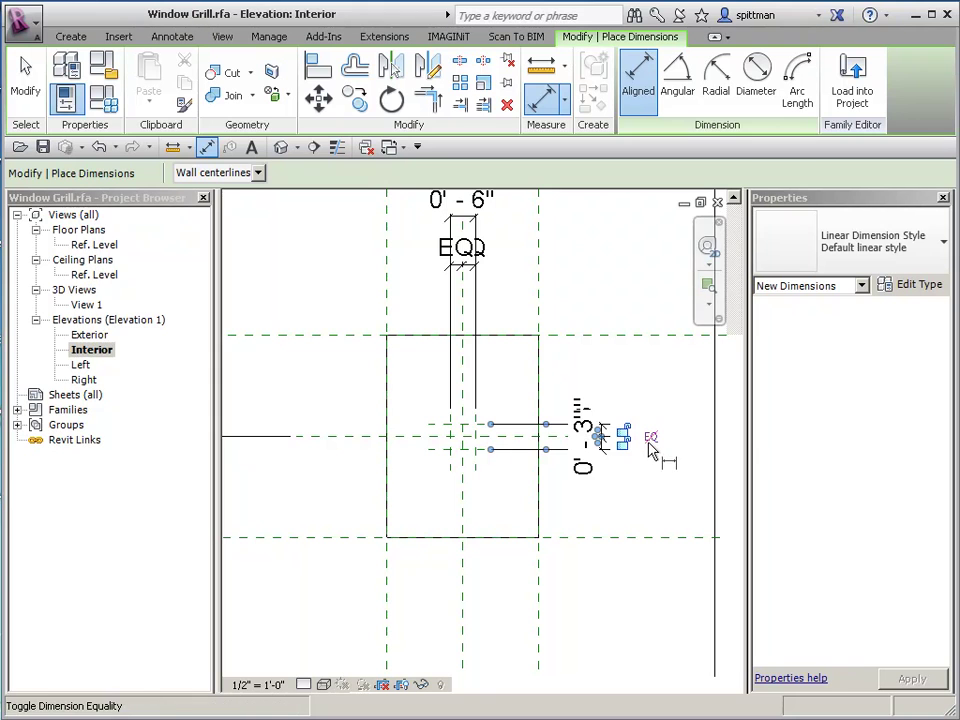
{"action": "left_click", "coordinate": [623, 436]}
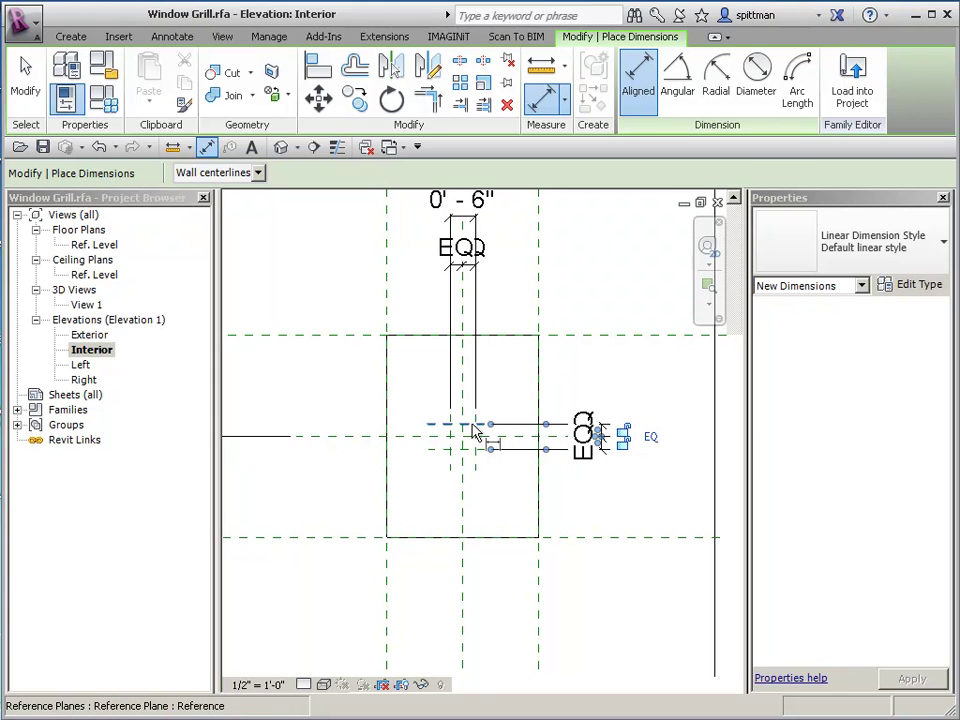
- Add an overall aligned dimension between the two short horizontal planes, placed outside the equality dimension
{"action": "left_click", "coordinate": [472, 449]}
{"action": "left_click", "coordinate": [466, 426]}
{"action": "left_click", "coordinate": [634, 460]}
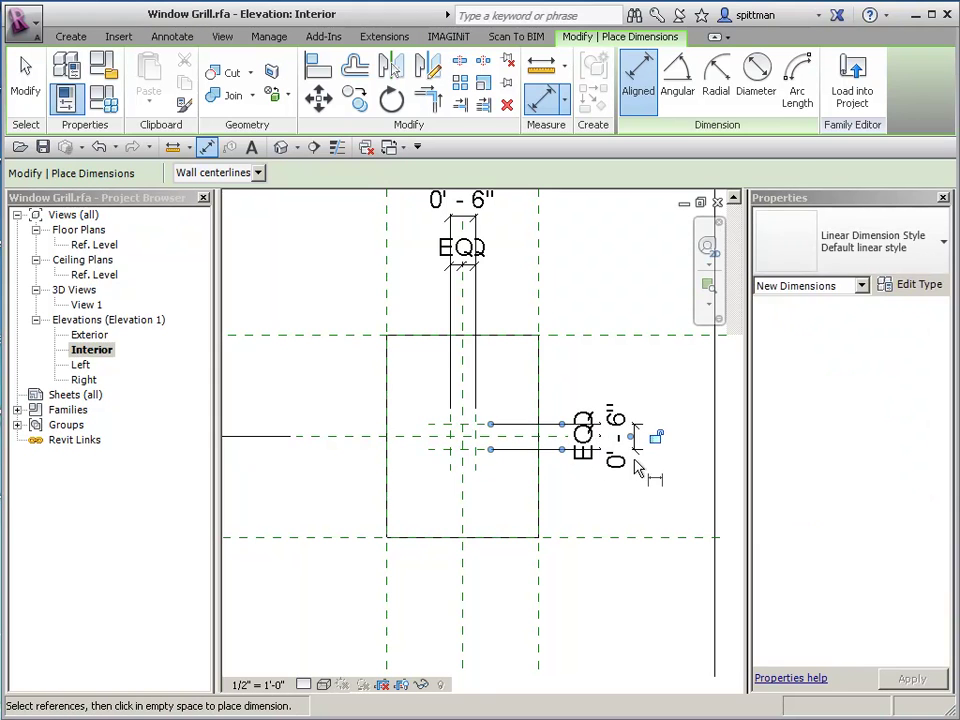
{"action": "key", "text": "Escape"}
{"action": "key", "text": "Escape"}
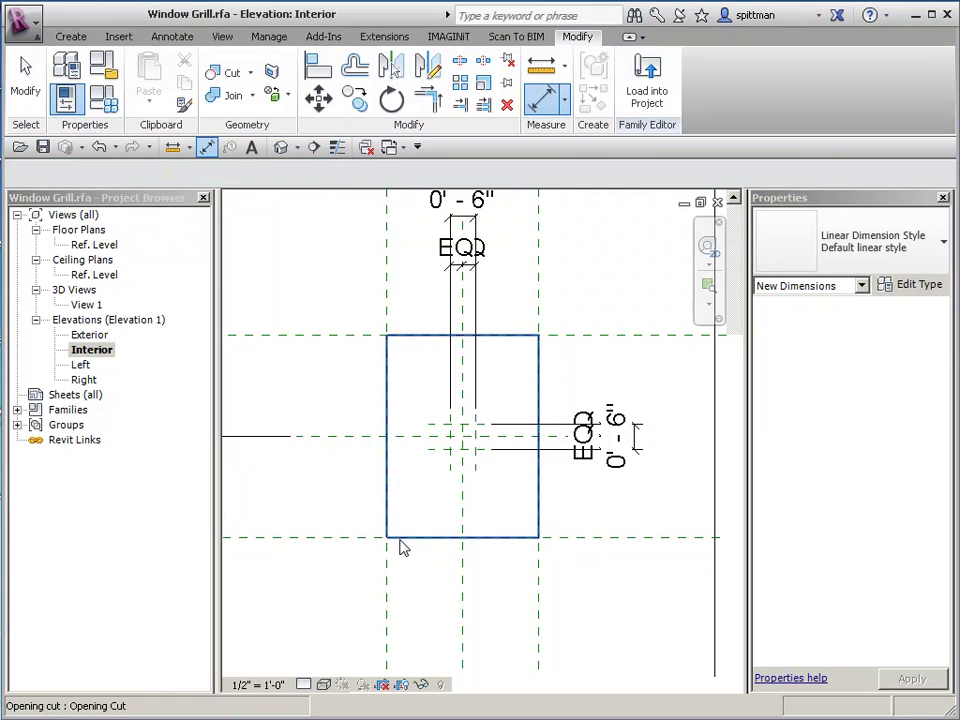
- Change the family's length units to fractional inches in the project units
{"action": "key", "text": "n"}
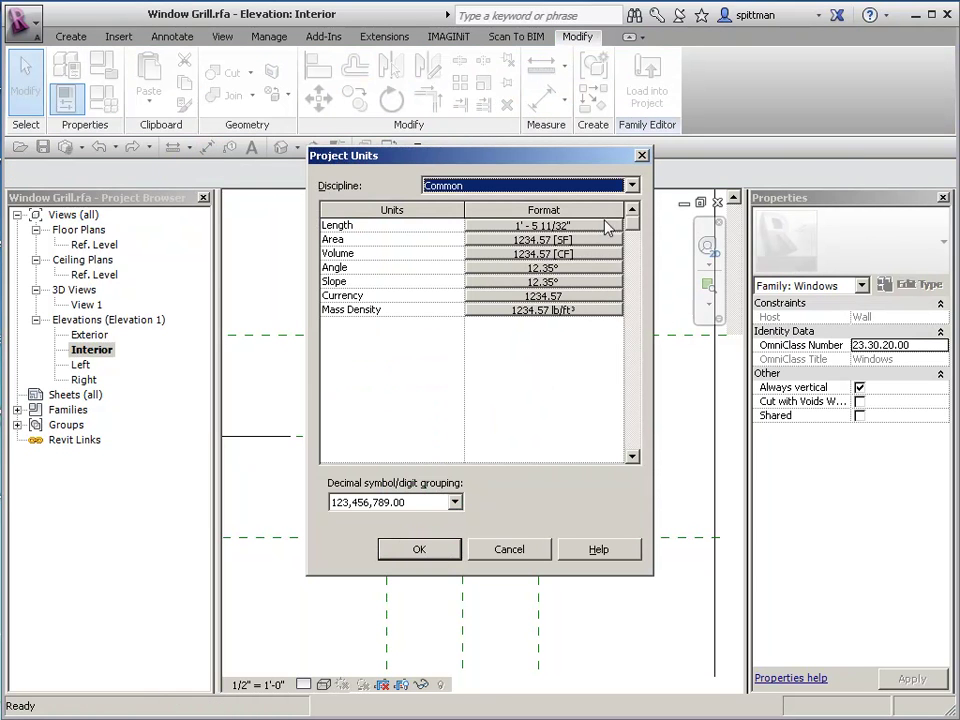
{"action": "left_click", "coordinate": [553, 226]}
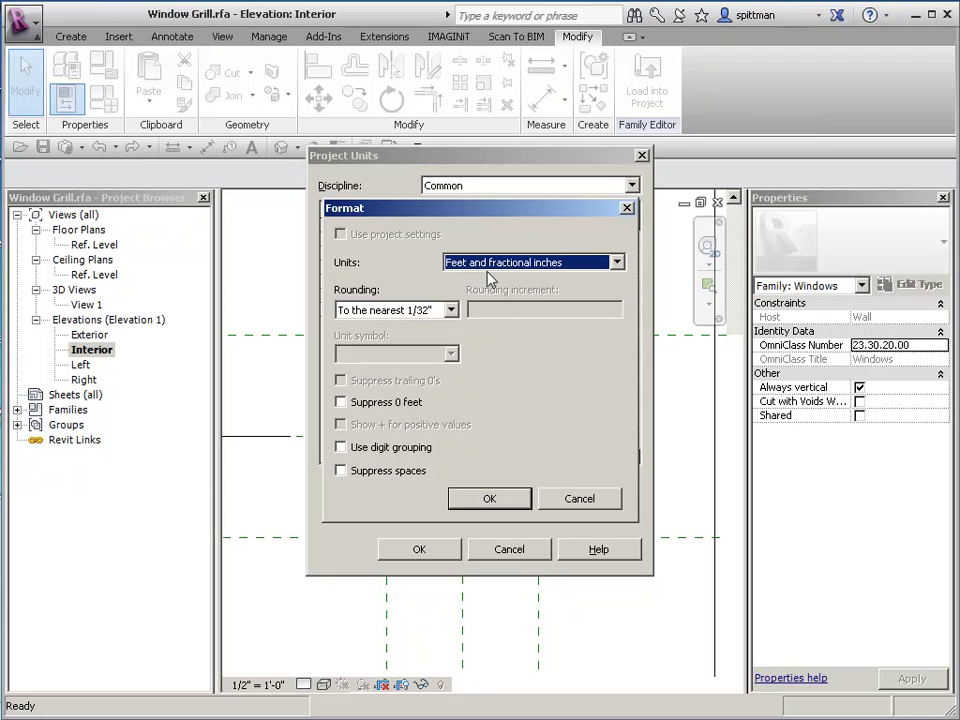
{"action": "left_click", "coordinate": [489, 265]}
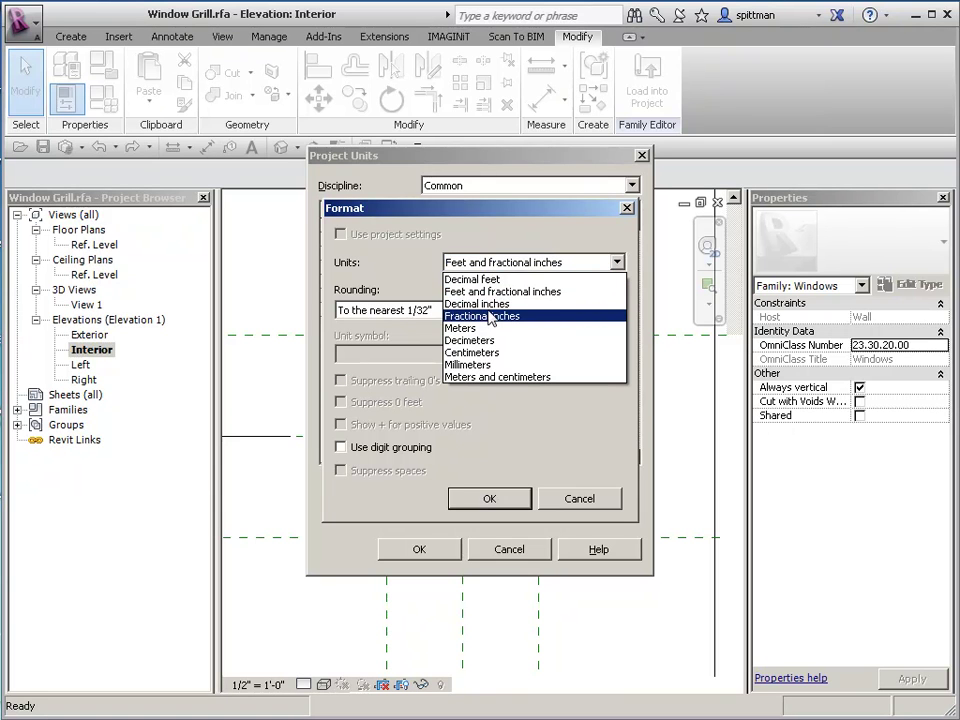
{"action": "left_click", "coordinate": [489, 316]}
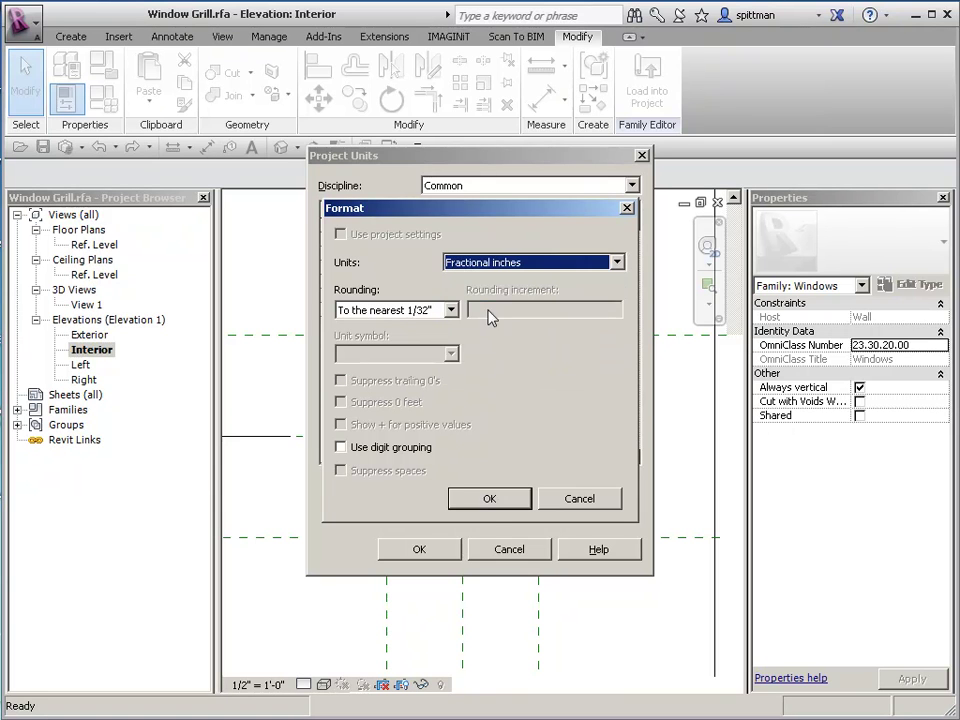
{"action": "left_click", "coordinate": [487, 505]}
{"action": "left_click", "coordinate": [428, 551]}
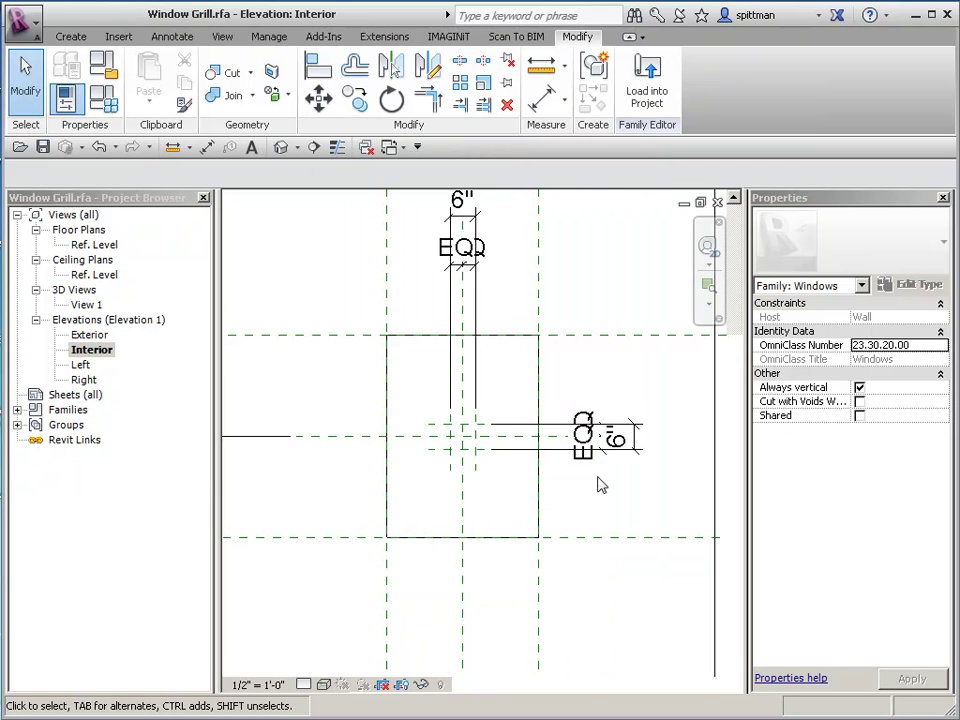
- Save the window grill family
{"action": "scroll", "coordinate": [597, 490], "scroll_direction": "down", "scroll_amount": 3}
{"action": "middle_click_drag", "start_coordinate": [596, 491], "coordinate": [474, 478]}
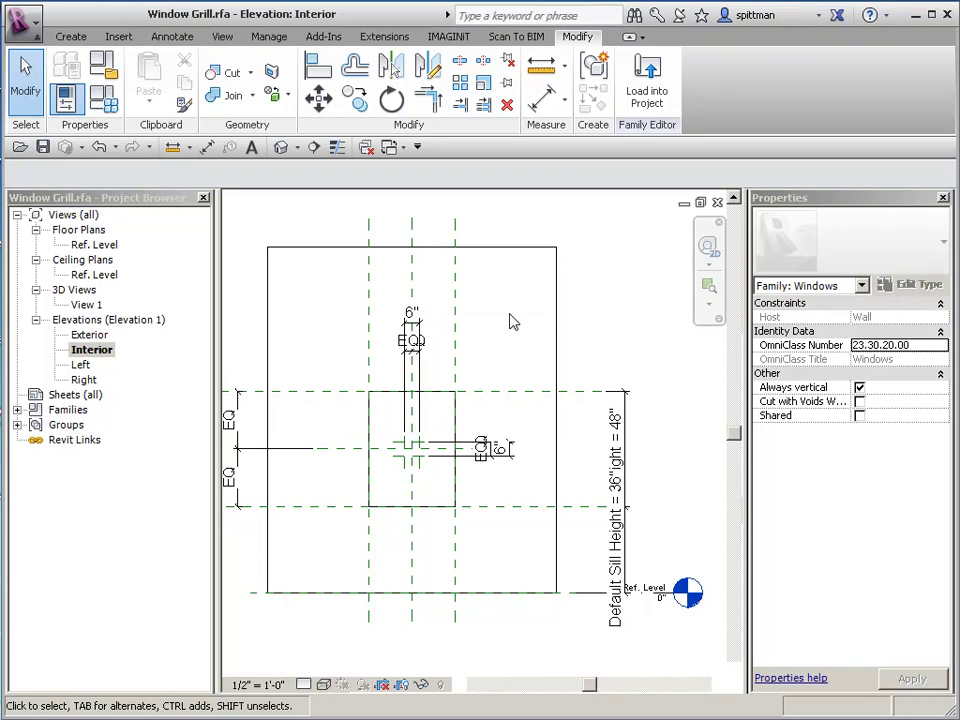
{"action": "left_click", "coordinate": [43, 147]}
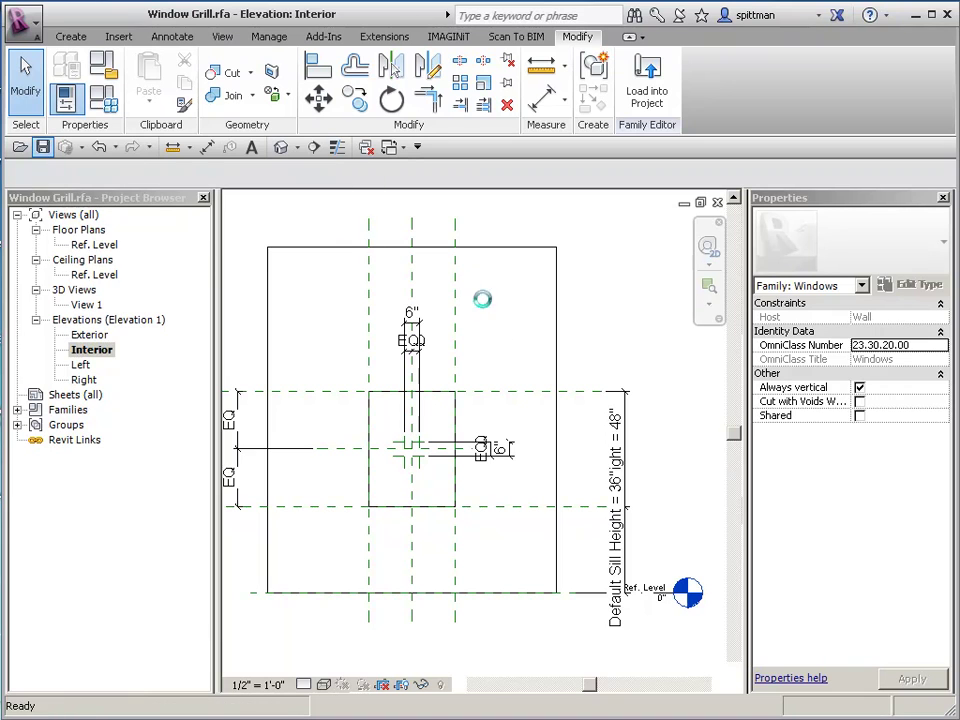
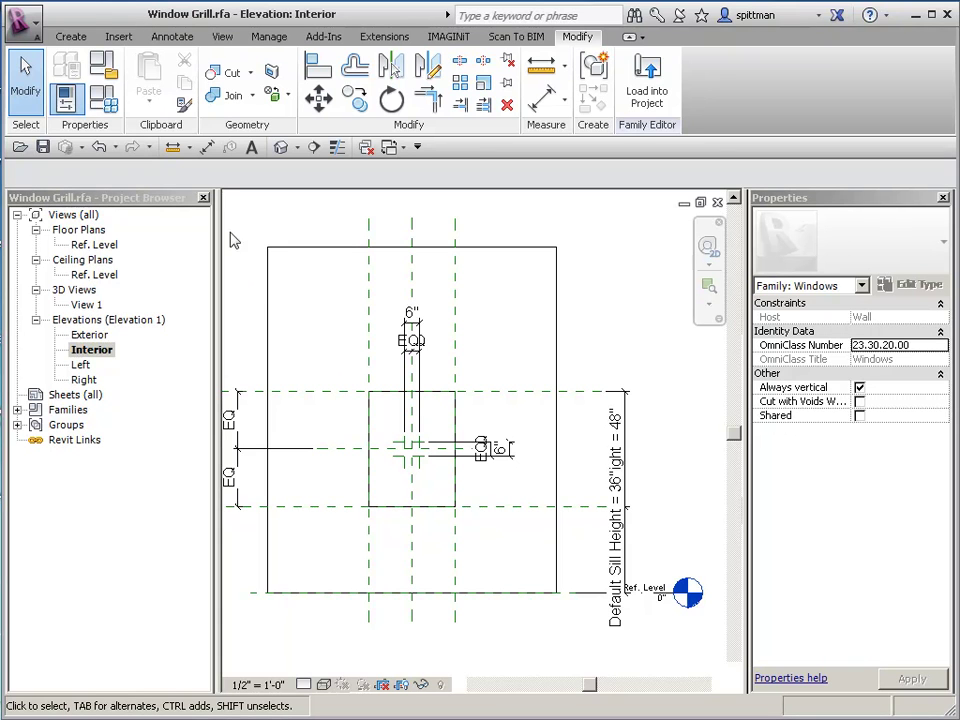
- Draw a short horizontal reference plane above the window opening and set its distance from the opening's head to 6 inches
{"action": "left_click", "coordinate": [71, 36]}
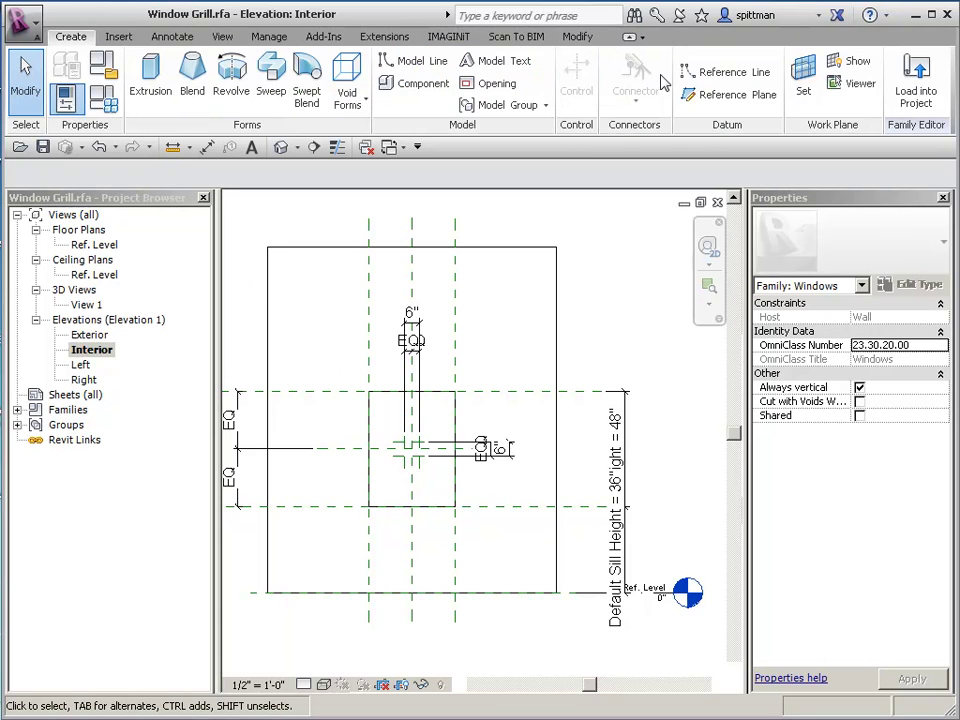
{"action": "left_click", "coordinate": [730, 94]}
{"action": "left_click", "coordinate": [338, 374]}
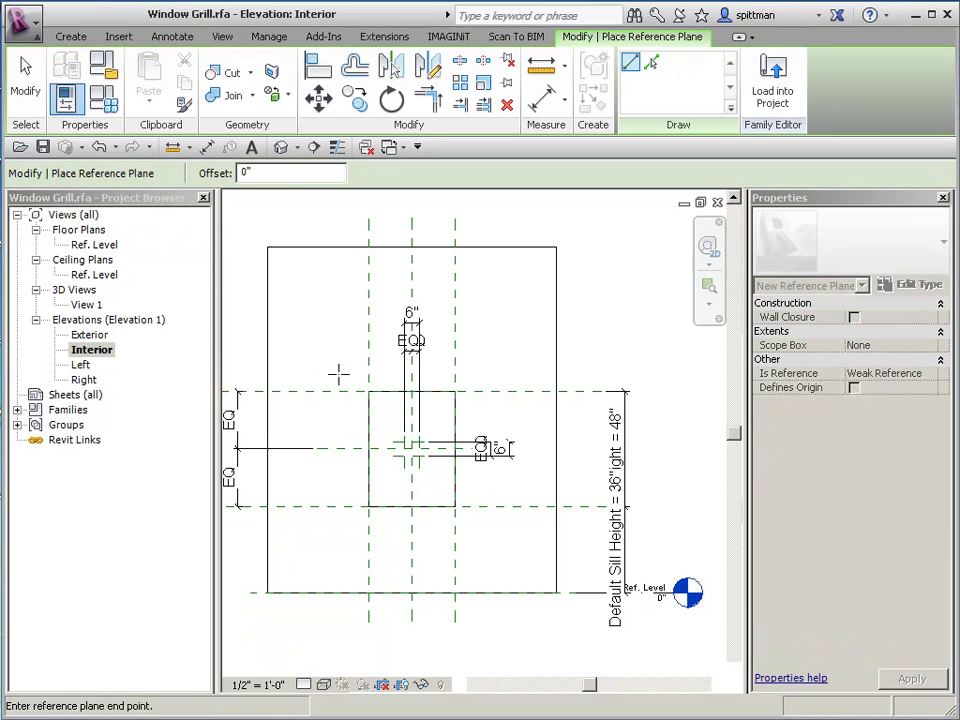
{"action": "left_click", "coordinate": [492, 374]}
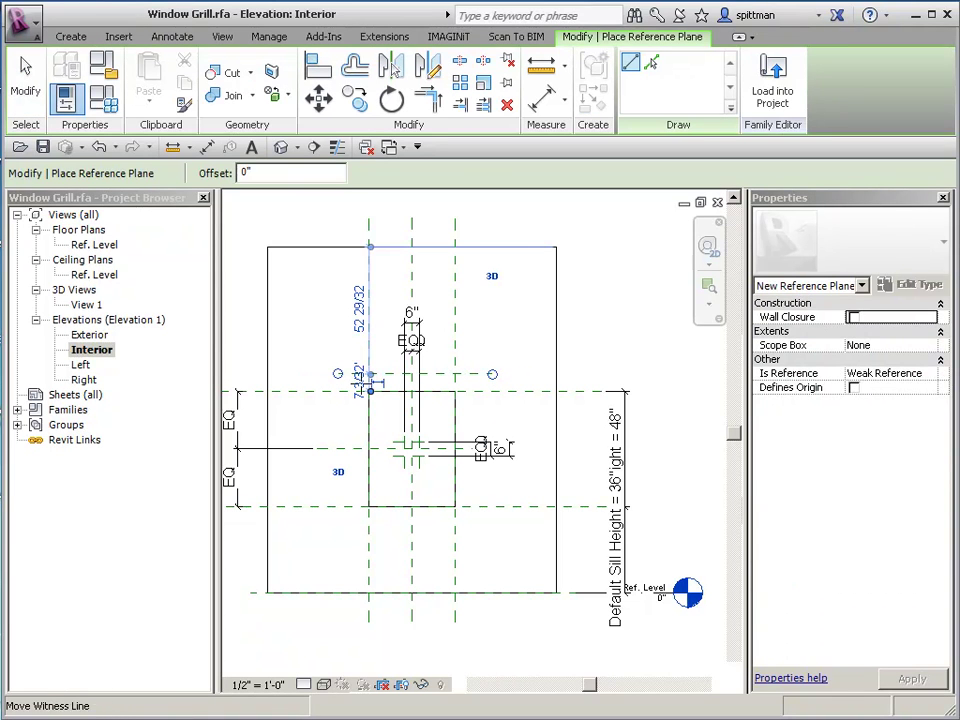
{"action": "left_click", "coordinate": [359, 381]}
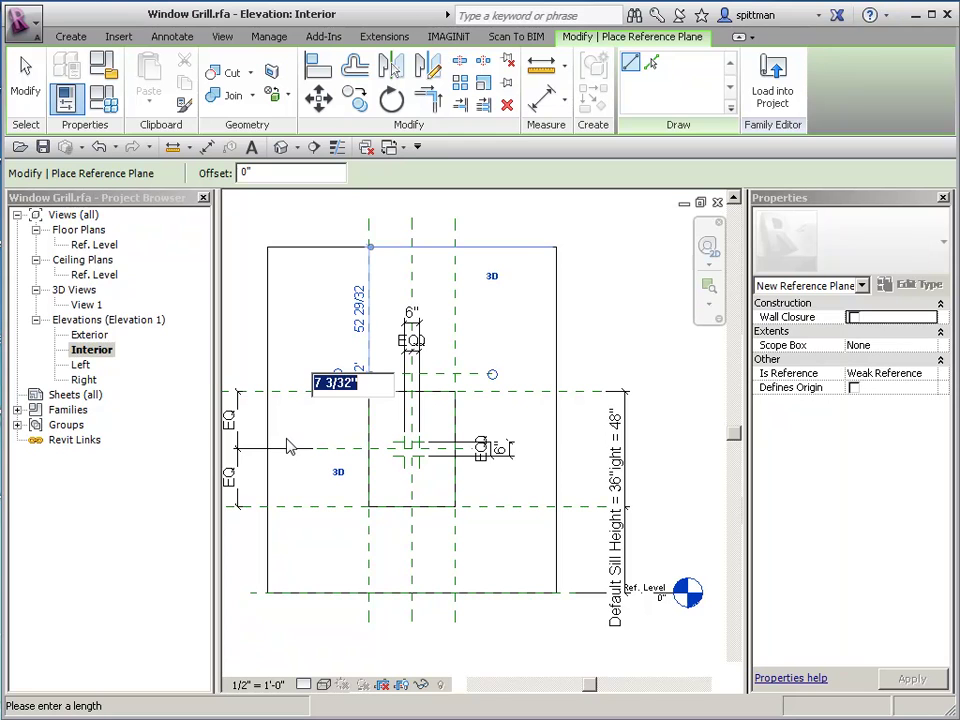
{"action": "type", "text": "6"}
{"action": "key", "text": "Return"}
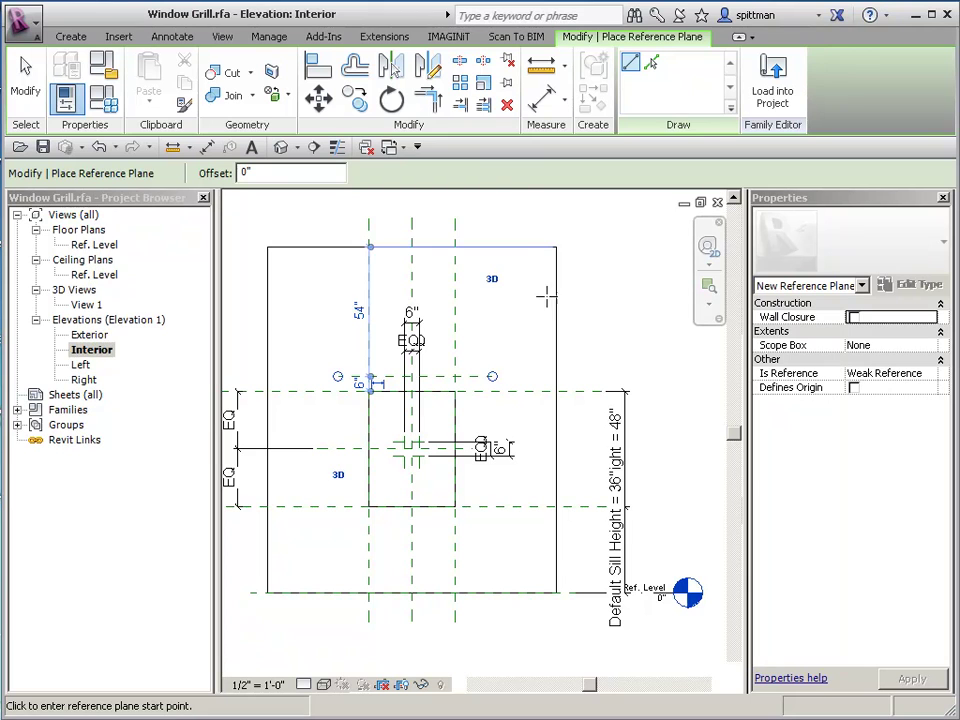
- Draw a vertical reference plane just outside the opening's left edge and position it at 36 inches from the wall's left edge
{"action": "left_click", "coordinate": [349, 362]}
{"action": "left_click", "coordinate": [348, 568]}
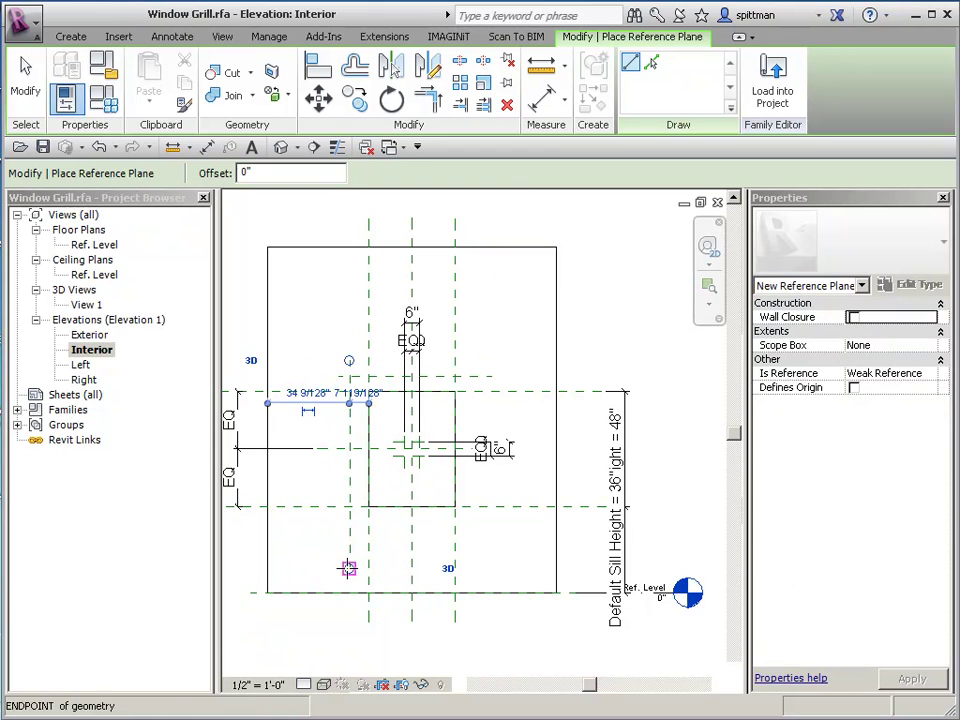
{"action": "left_click", "coordinate": [358, 390]}
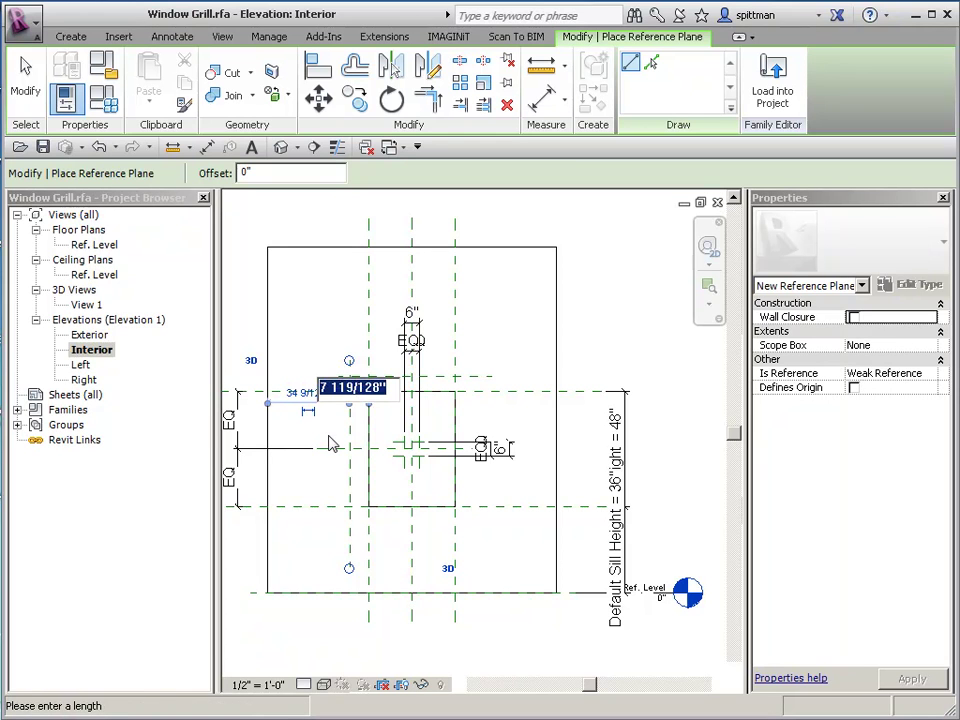
{"action": "type", "text": ".5"}
{"action": "key", "text": "BackSpace"}
{"action": "key", "text": "BackSpace"}
{"action": "type", "text": "36"}
{"action": "key", "text": "Return"}
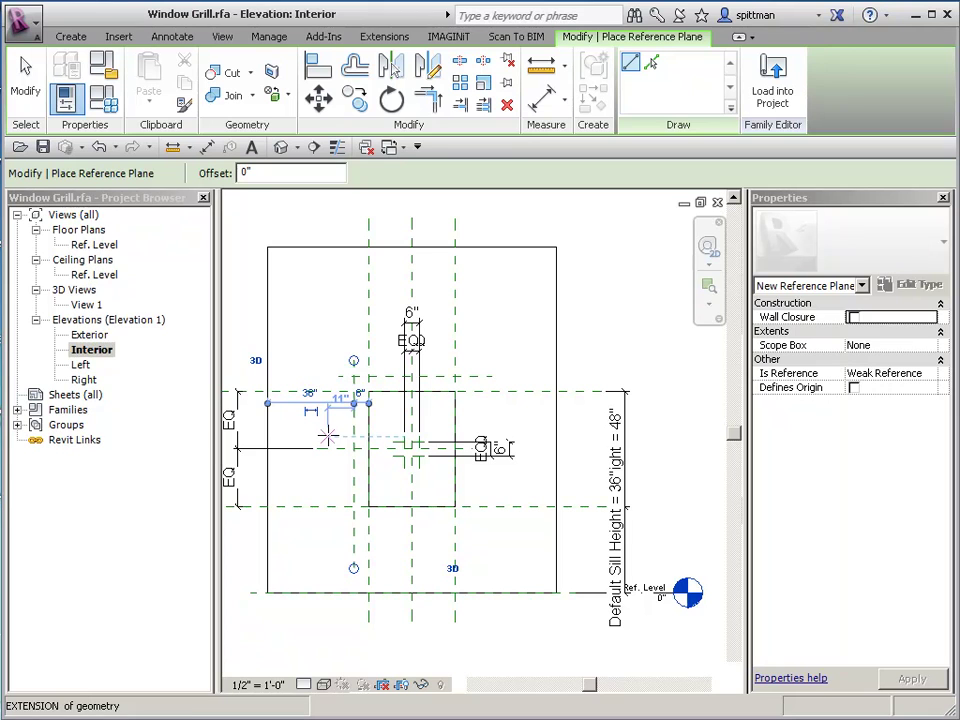
{"action": "left_click", "coordinate": [521, 322]}
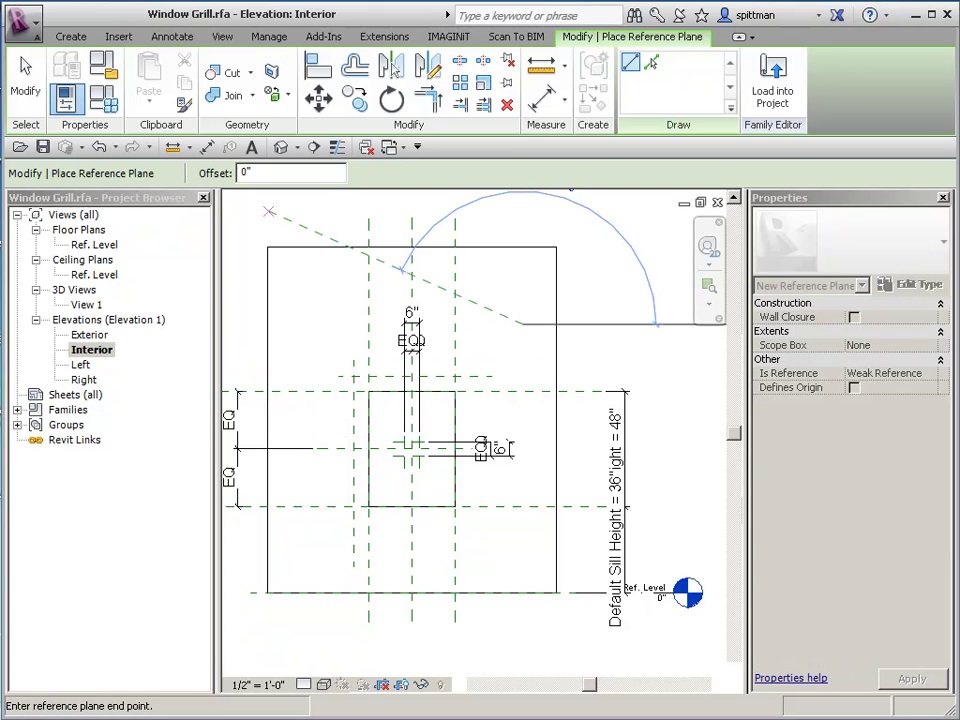
{"action": "left_click", "coordinate": [25, 75]}
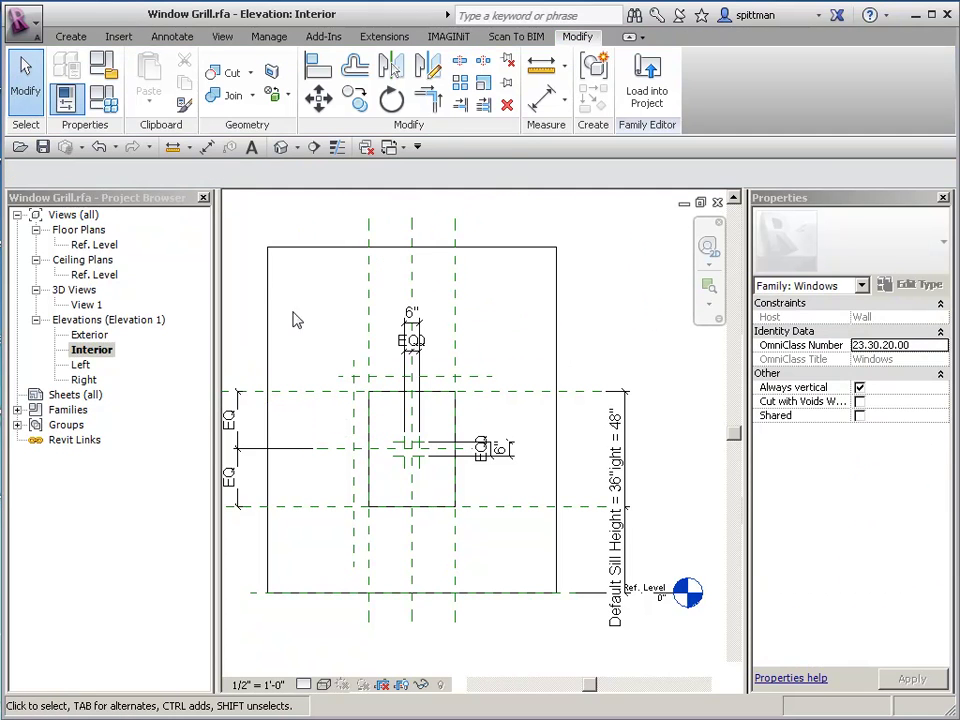
- Mirror the new horizontal plane about the horizontal centre plane, and the new vertical plane about the vertical centre plane
{"action": "left_click", "coordinate": [343, 380]}
{"action": "left_click", "coordinate": [392, 67]}
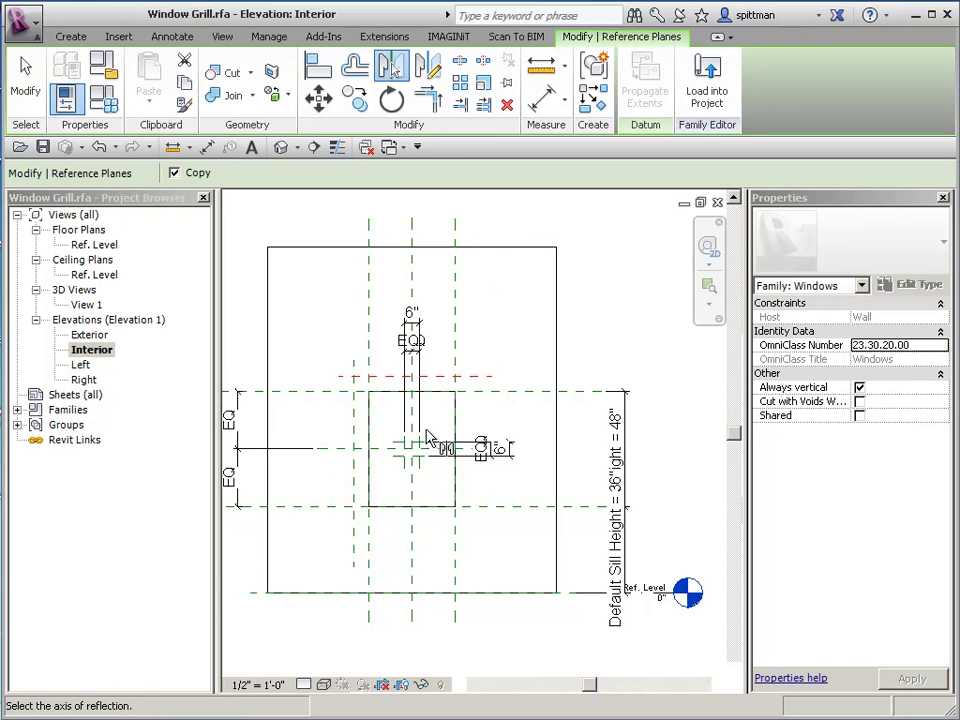
{"action": "left_click", "coordinate": [385, 449]}
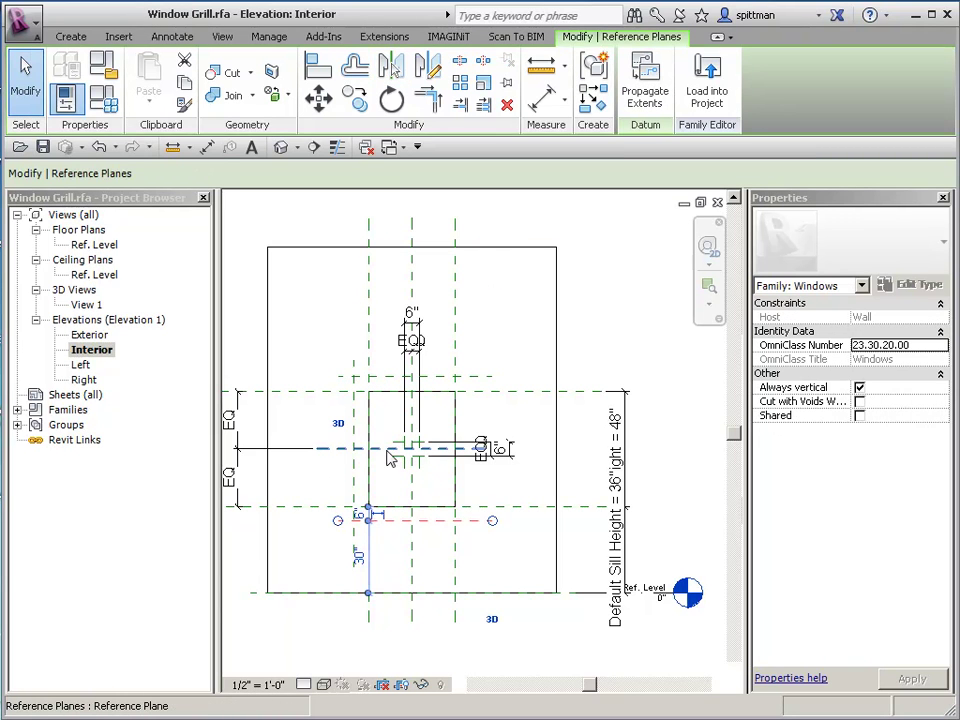
{"action": "left_click", "coordinate": [355, 514]}
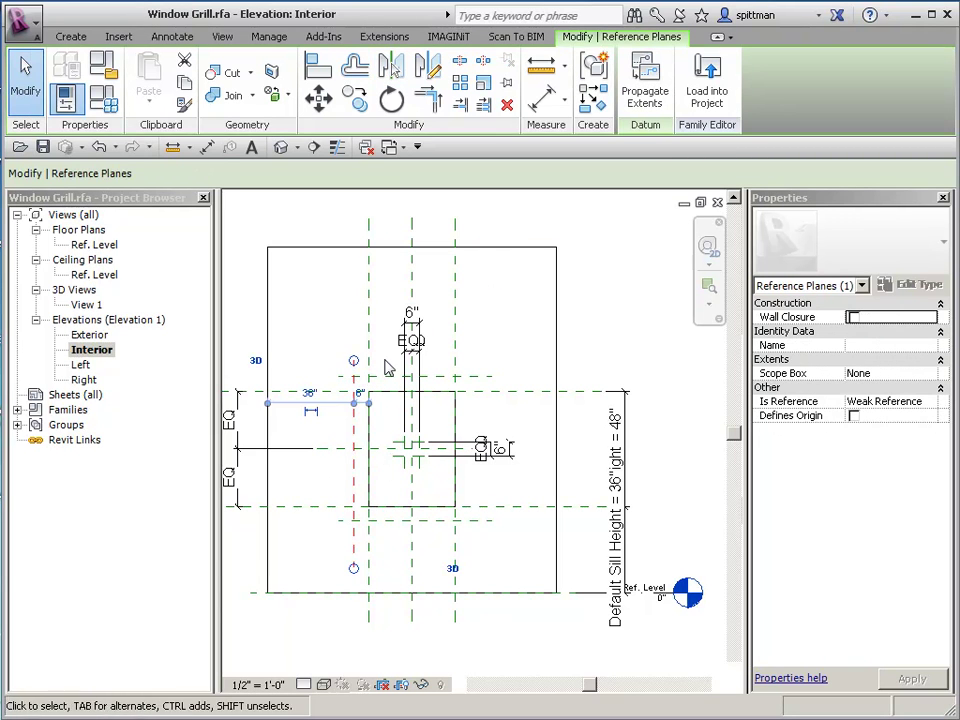
{"action": "left_click", "coordinate": [392, 100]}
{"action": "left_click", "coordinate": [411, 300]}
{"action": "left_click", "coordinate": [500, 311]}
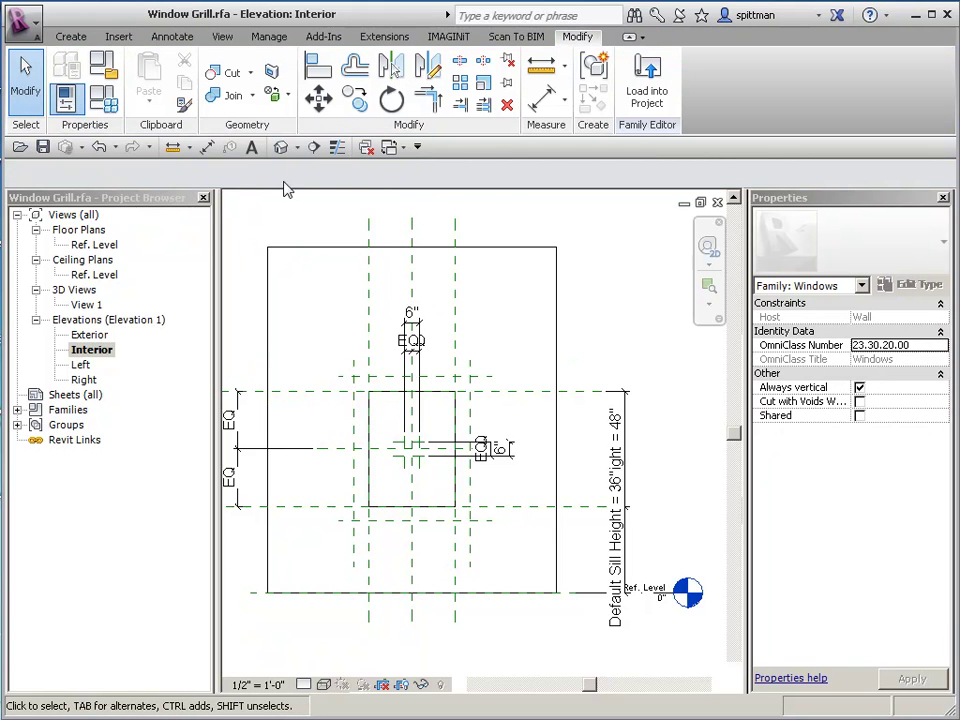
- Add aligned dimensions from the opening's left and right planes to the new vertical planes just outside them
{"action": "left_click", "coordinate": [162, 38]}
{"action": "left_click", "coordinate": [68, 80]}
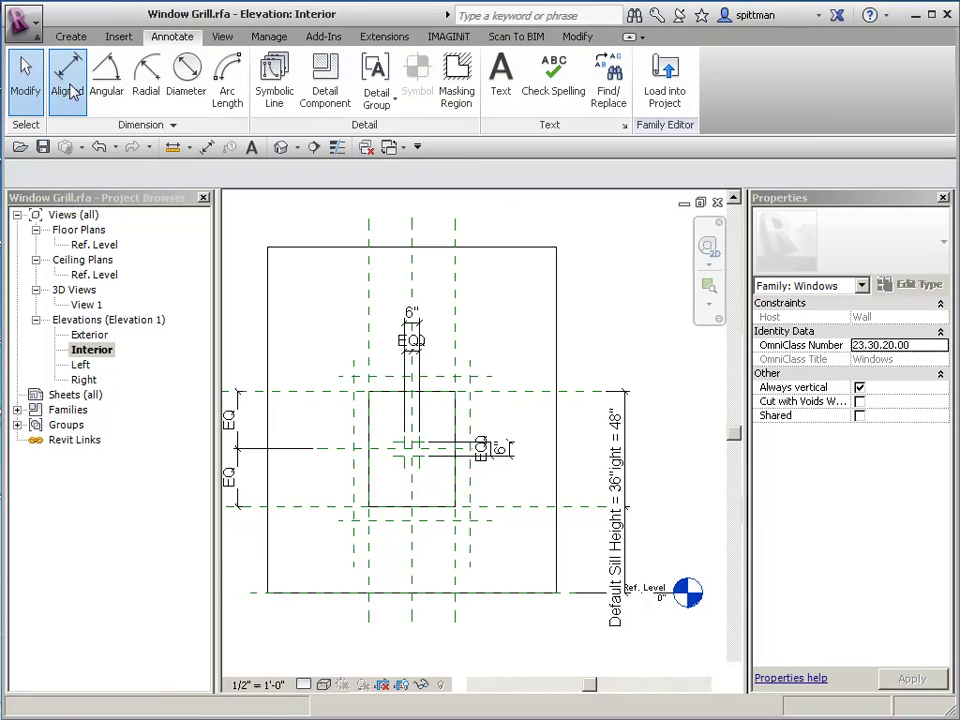
{"action": "left_click", "coordinate": [371, 345]}
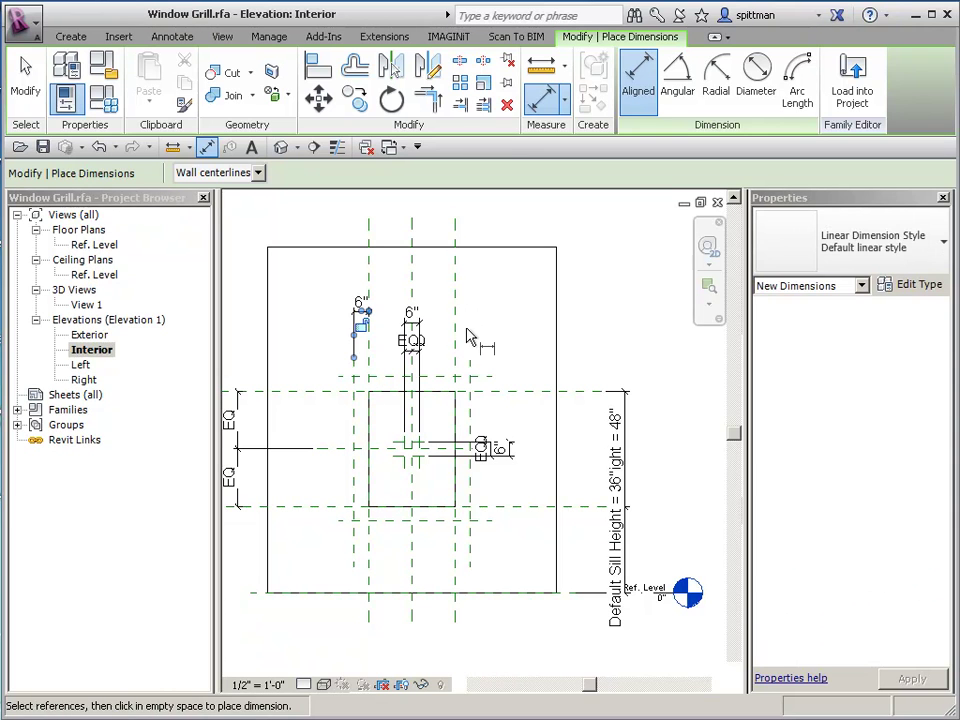
{"action": "left_click", "coordinate": [468, 345]}
{"action": "left_click", "coordinate": [470, 355]}
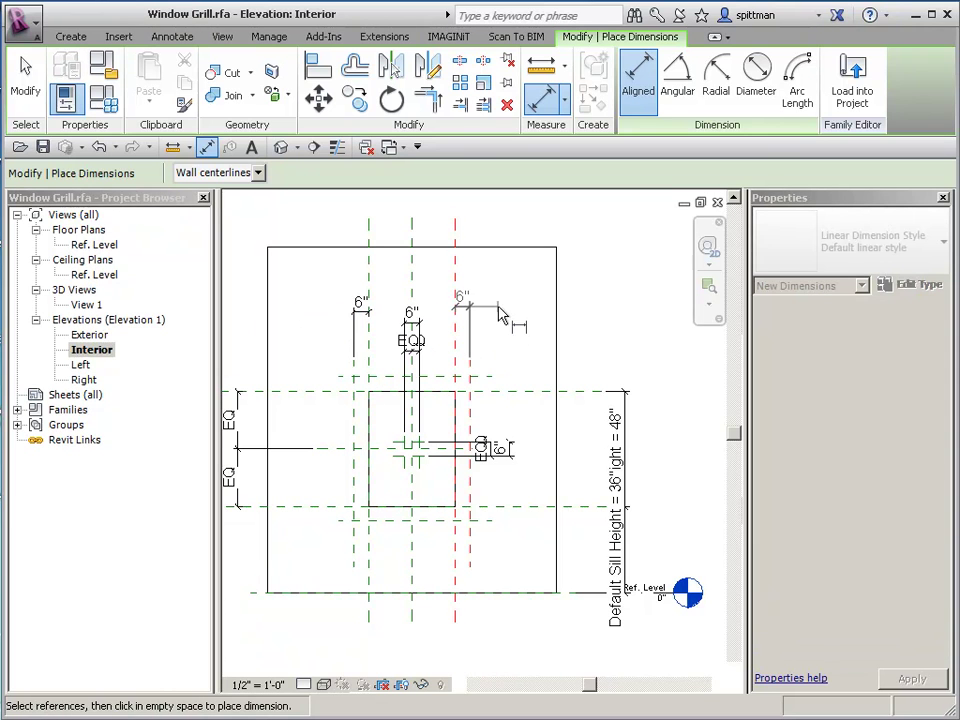
{"action": "left_click", "coordinate": [500, 320]}
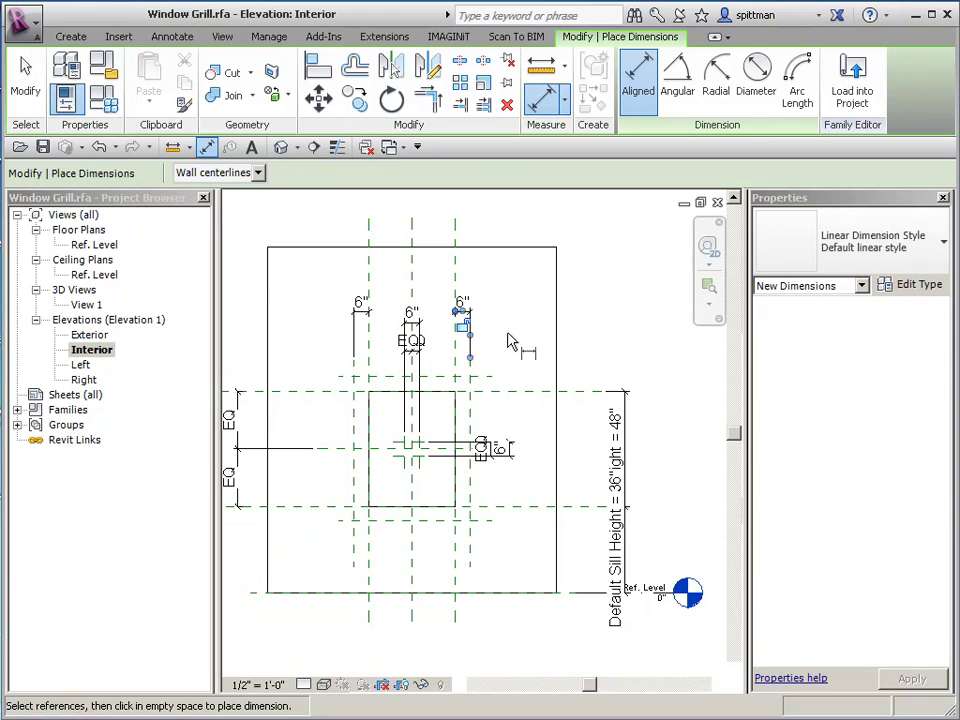
- Add aligned dimensions from the opening's head and sill planes to the new horizontal planes above and below them
{"action": "left_click", "coordinate": [500, 395]}
{"action": "left_click", "coordinate": [512, 378]}
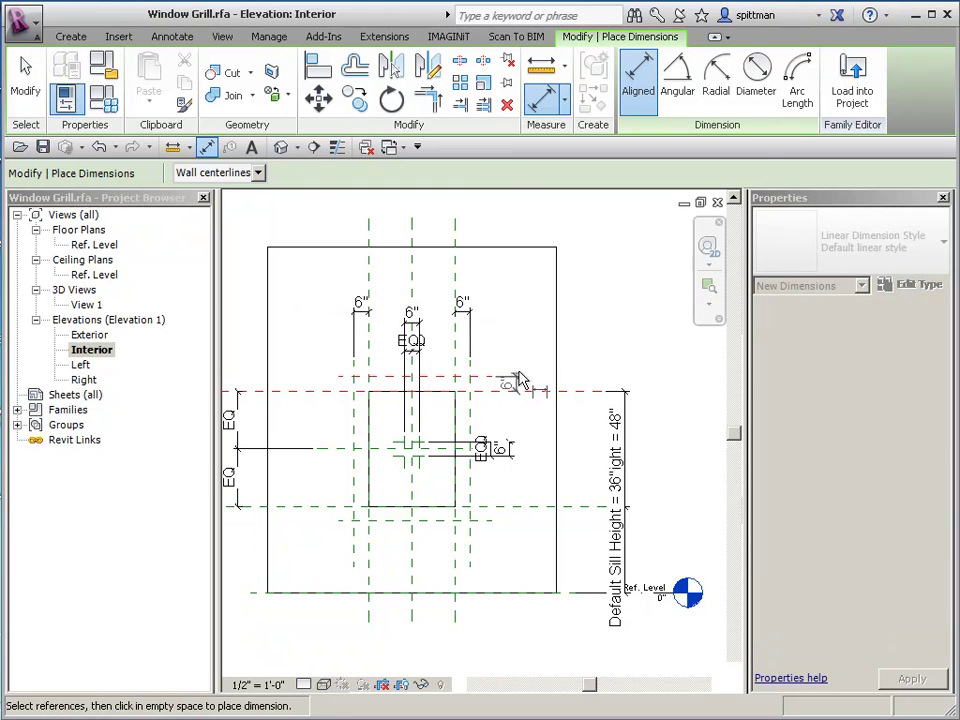
{"action": "left_click", "coordinate": [535, 365]}
{"action": "left_click", "coordinate": [514, 508]}
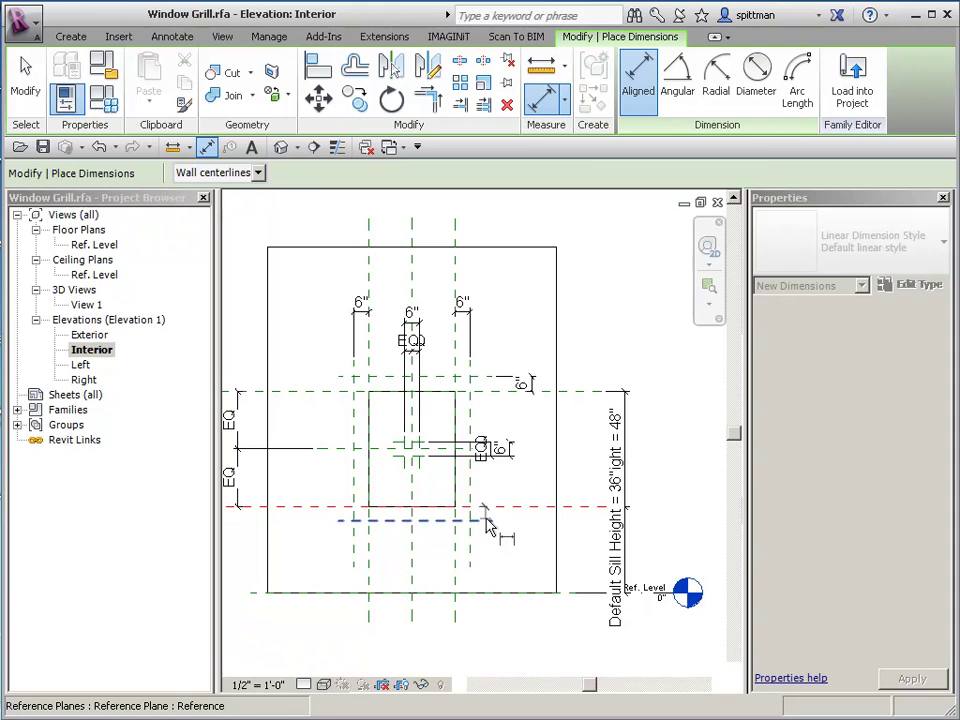
{"action": "left_click", "coordinate": [536, 545]}
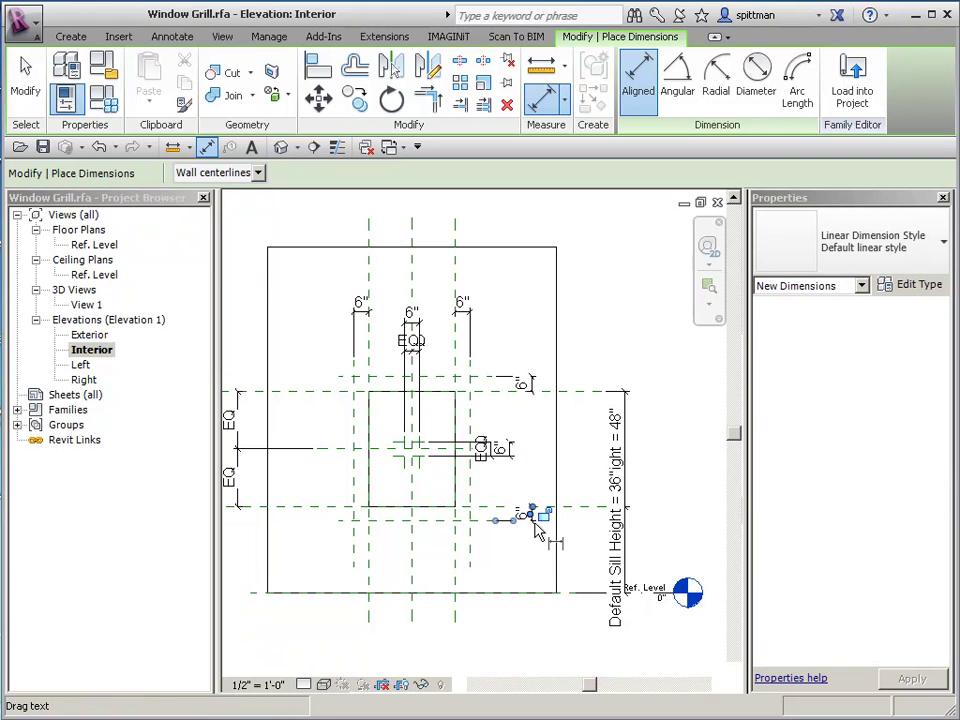
{"action": "key", "text": "Escape"}
{"action": "key", "text": "Escape"}
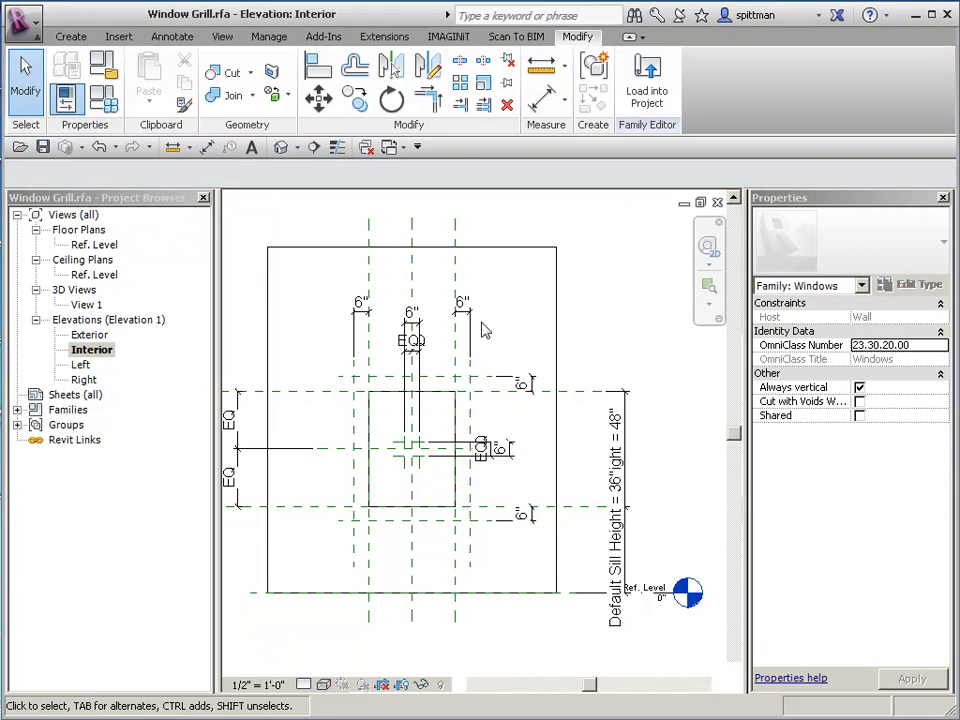
- Label the four outer offset dimensions together with a new family parameter named Grill Offset
{"action": "left_click", "coordinate": [469, 341]}
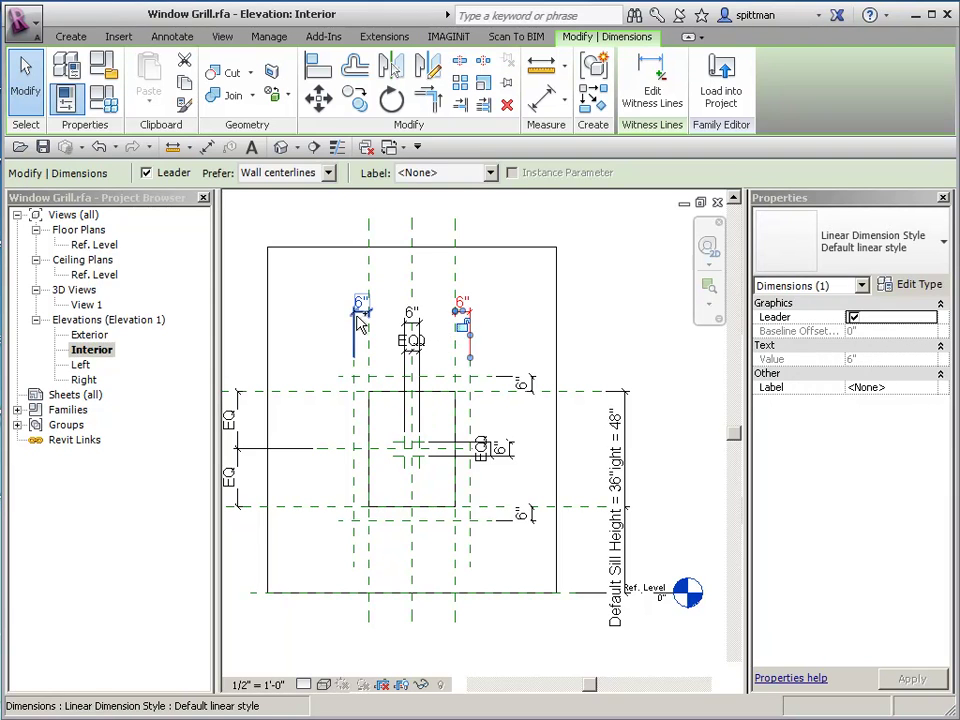
{"action": "left_click", "coordinate": [477, 405], "text": "ctrl"}
{"action": "left_click", "coordinate": [523, 382], "text": "ctrl"}
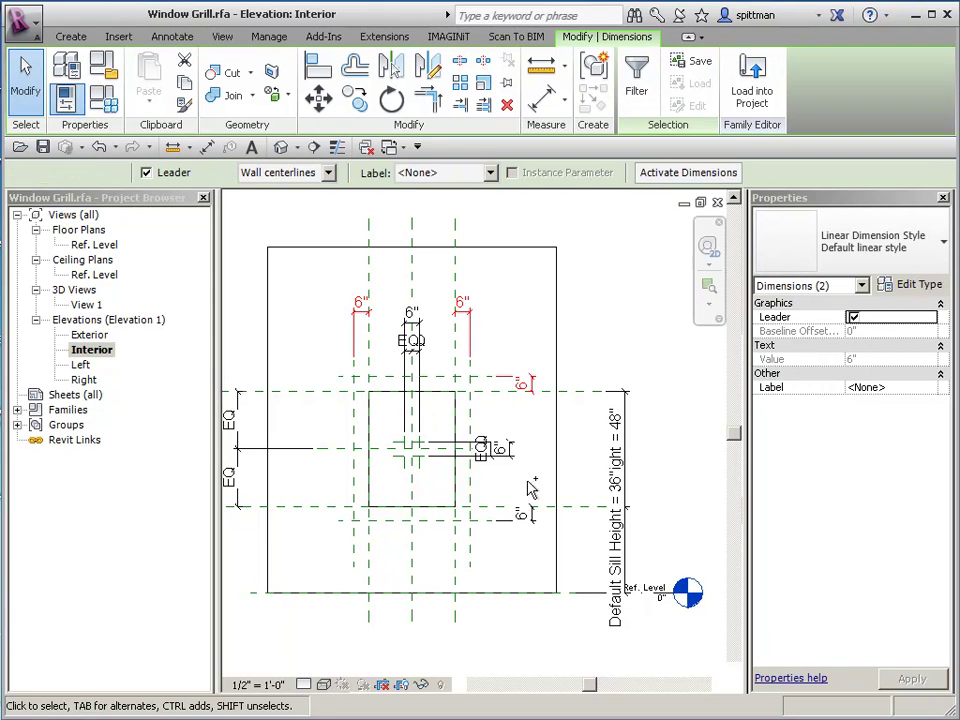
{"action": "left_click", "coordinate": [519, 530], "text": "ctrl"}
{"action": "left_click", "coordinate": [455, 173]}
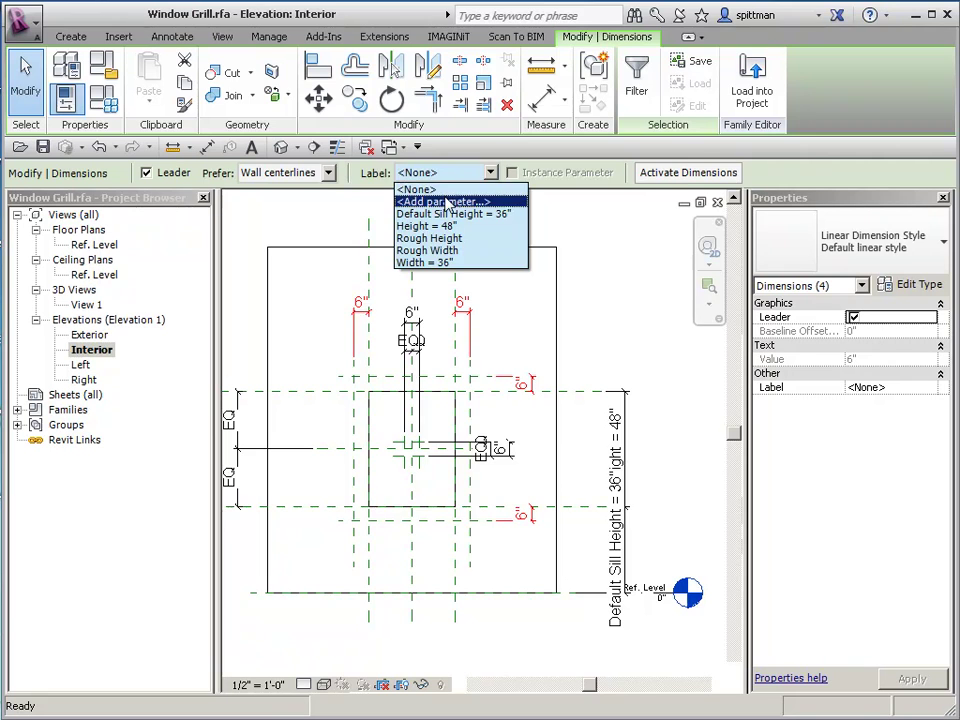
{"action": "left_click", "coordinate": [446, 203]}
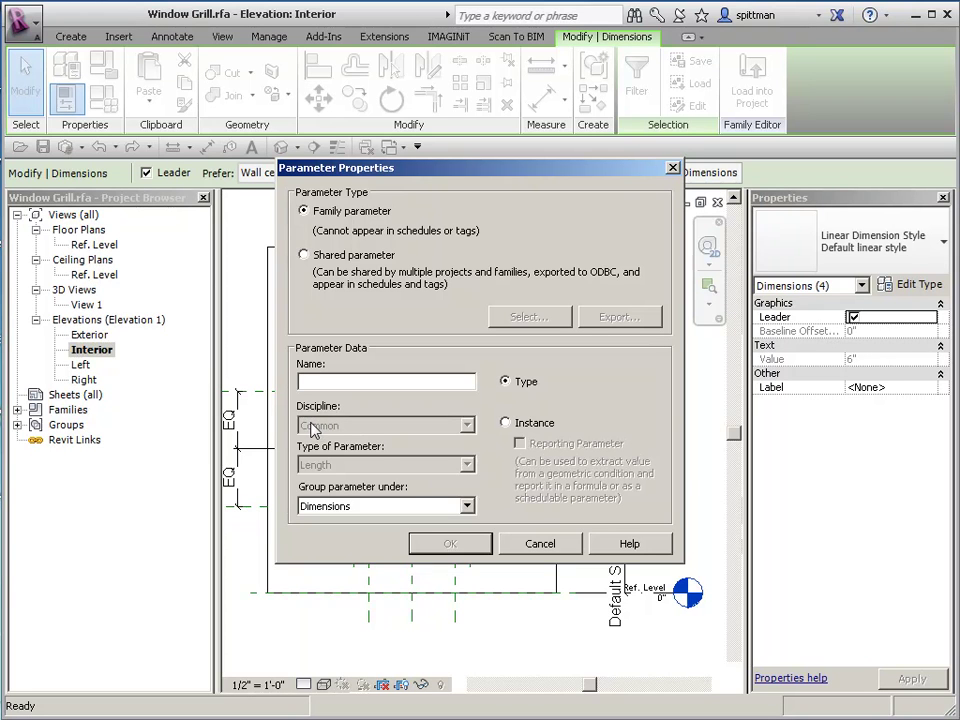
{"action": "type", "text": "Groll"}
{"action": "key", "text": "BackSpace"}
{"action": "key", "text": "BackSpace"}
{"action": "type", "text": "ill Offset"}
{"action": "left_click", "coordinate": [437, 553]}
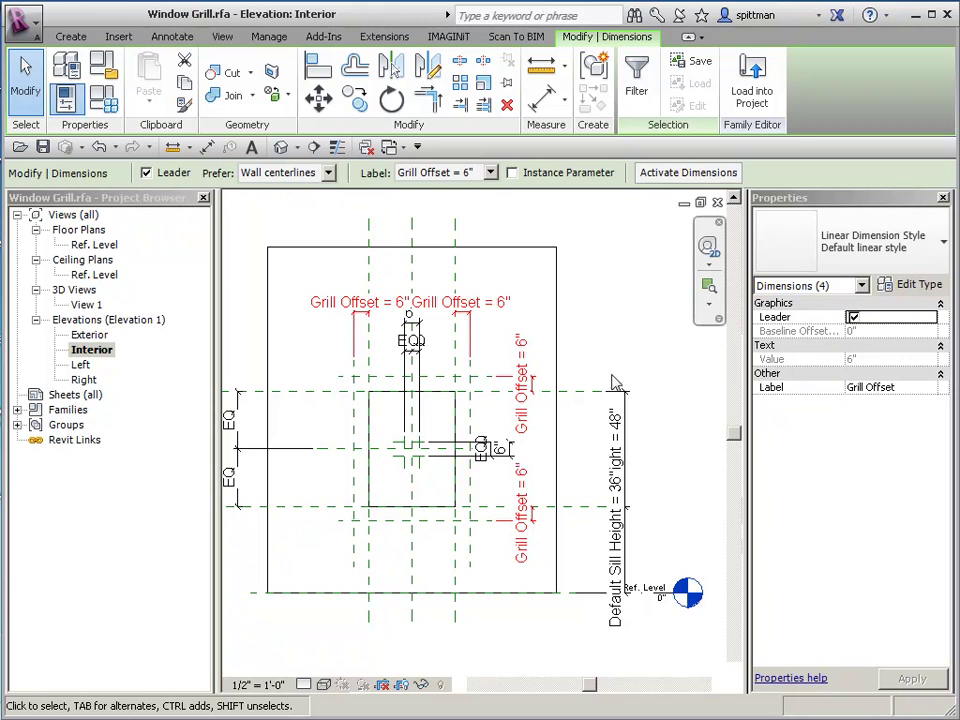
- Set the Grill Offset parameter to 8" in the family types and apply it to the model
{"action": "left_click", "coordinate": [101, 97]}
{"action": "left_click", "coordinate": [190, 171]}
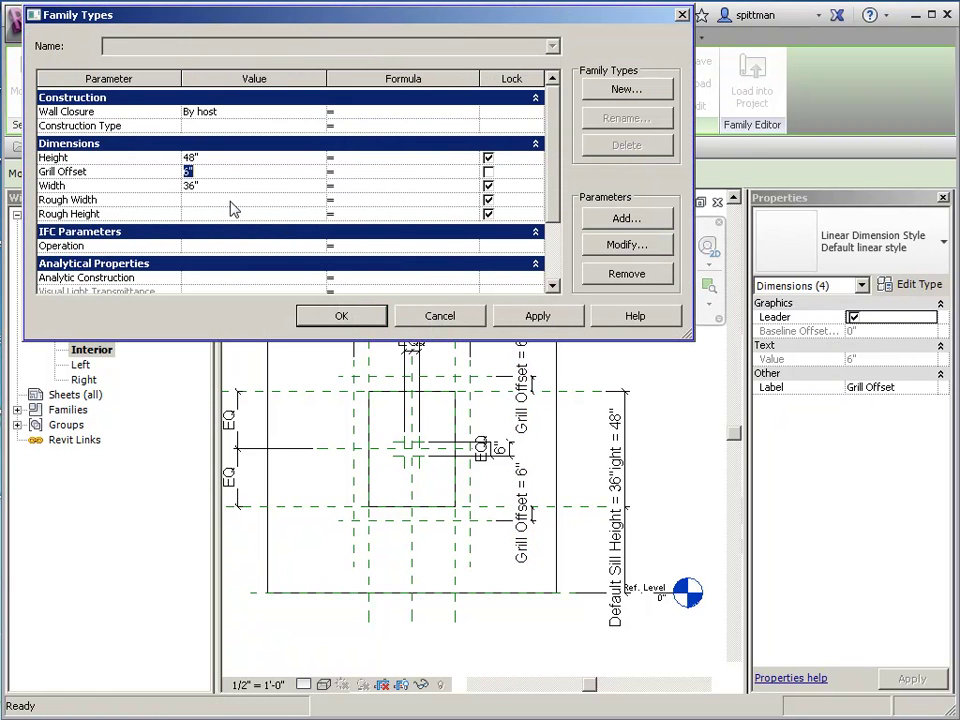
{"action": "type", "text": "8\""}
{"action": "left_click", "coordinate": [530, 318]}
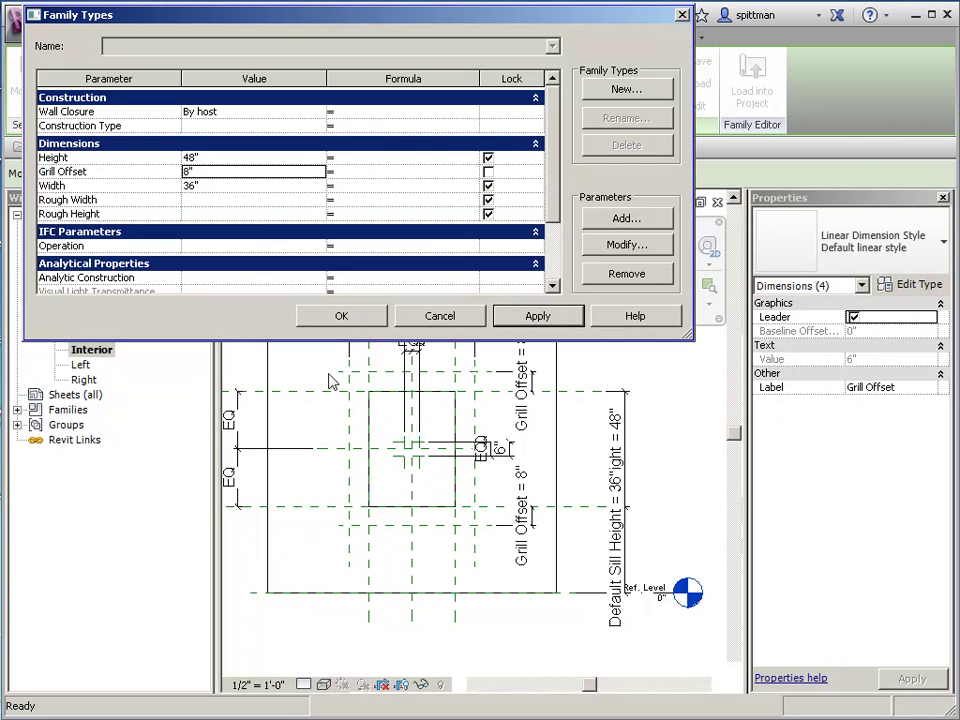
{"action": "left_click", "coordinate": [379, 319]}
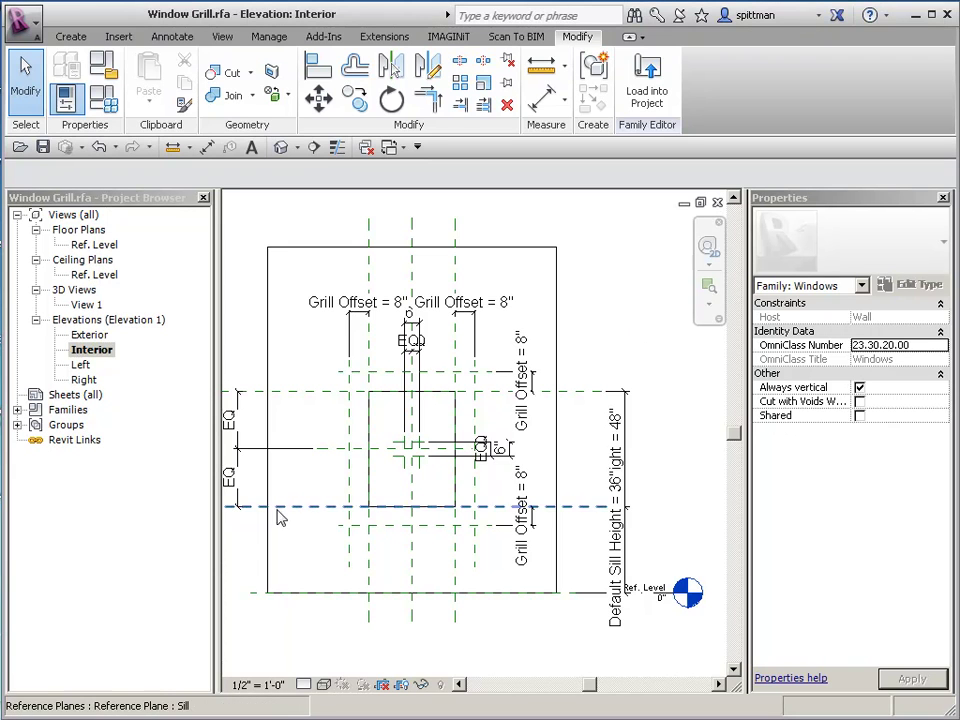
- Name the horizontal centre reference plane "Center T/B"
{"action": "left_click", "coordinate": [328, 450]}
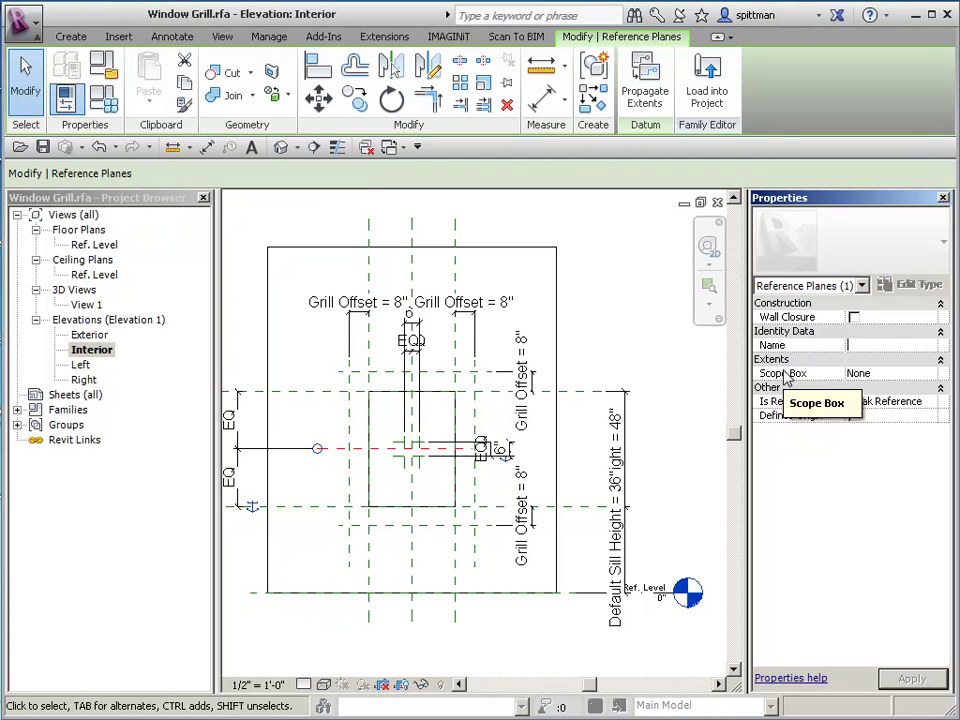
{"action": "type", "text": "Center T"}
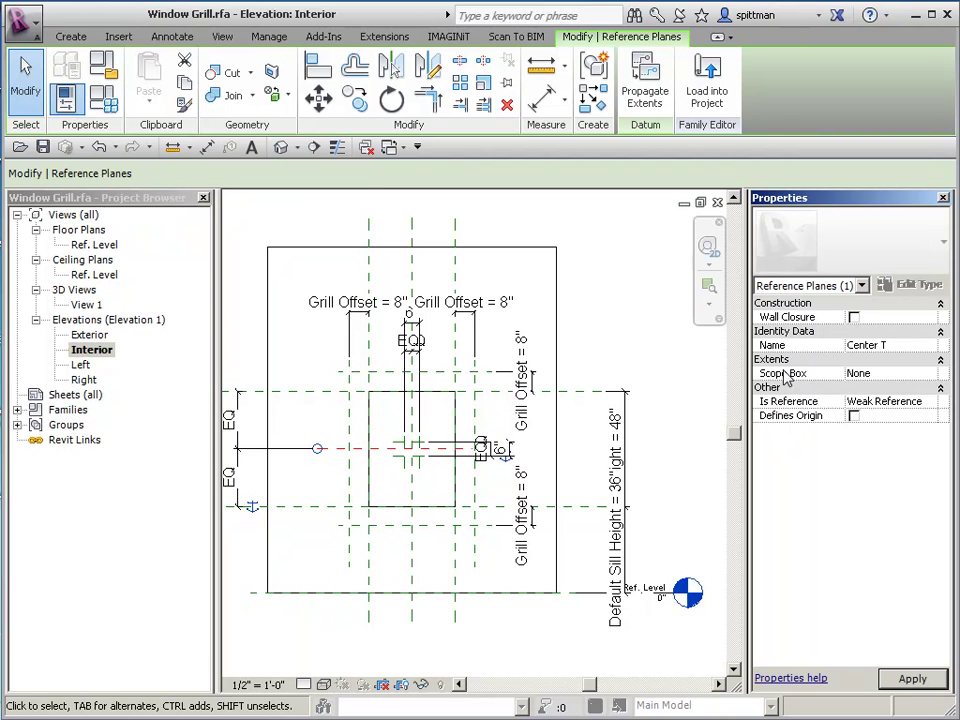
{"action": "type", "text": "/B"}
{"action": "left_click", "coordinate": [628, 337]}
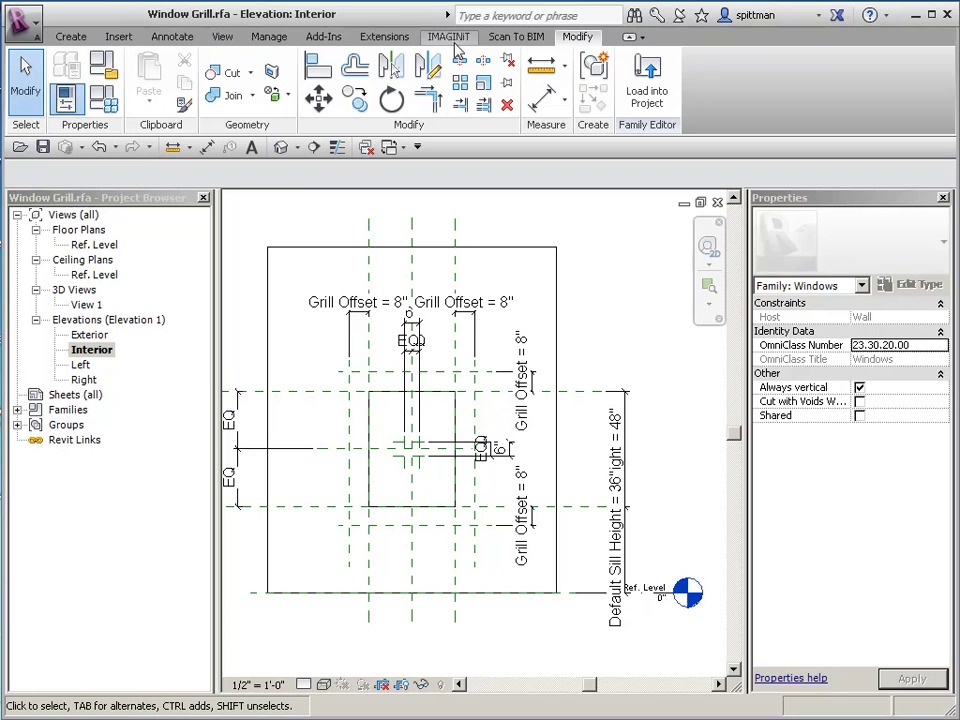
{"action": "left_click", "coordinate": [270, 38]}
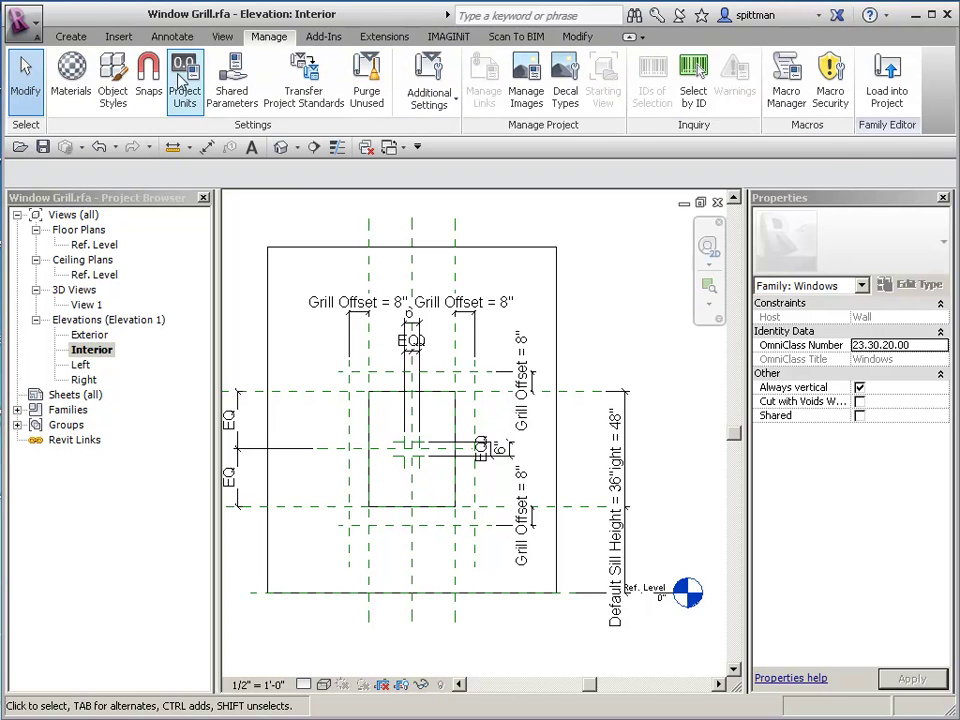
- Create a new Windows subcategory named Grill in the model object styles and accept the settings
{"action": "left_click", "coordinate": [112, 85]}
{"action": "left_click", "coordinate": [182, 280]}
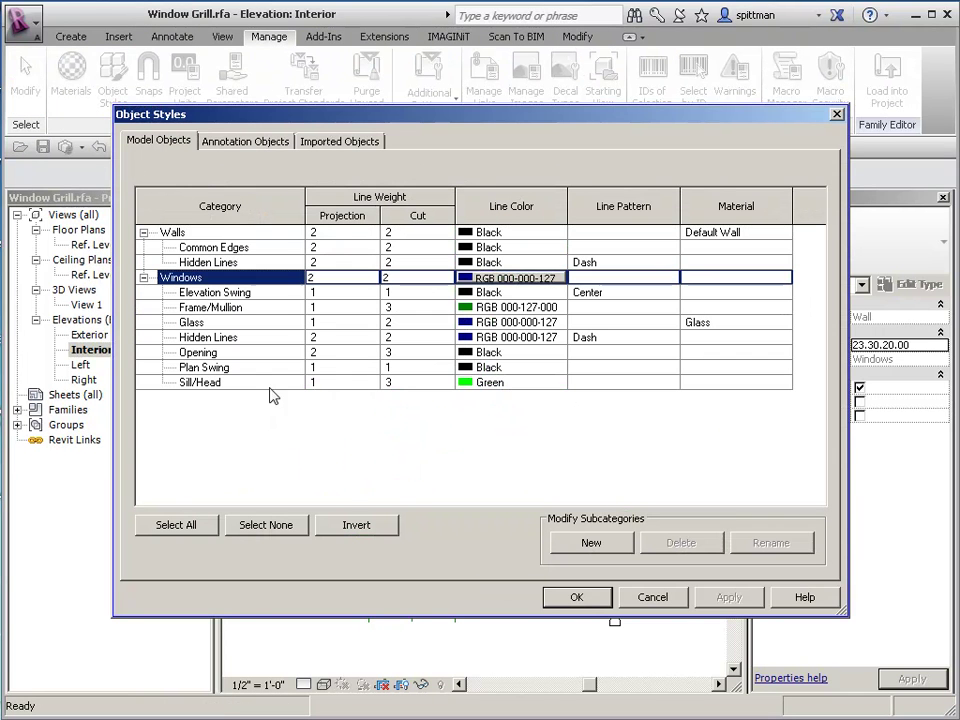
{"action": "left_click", "coordinate": [597, 542]}
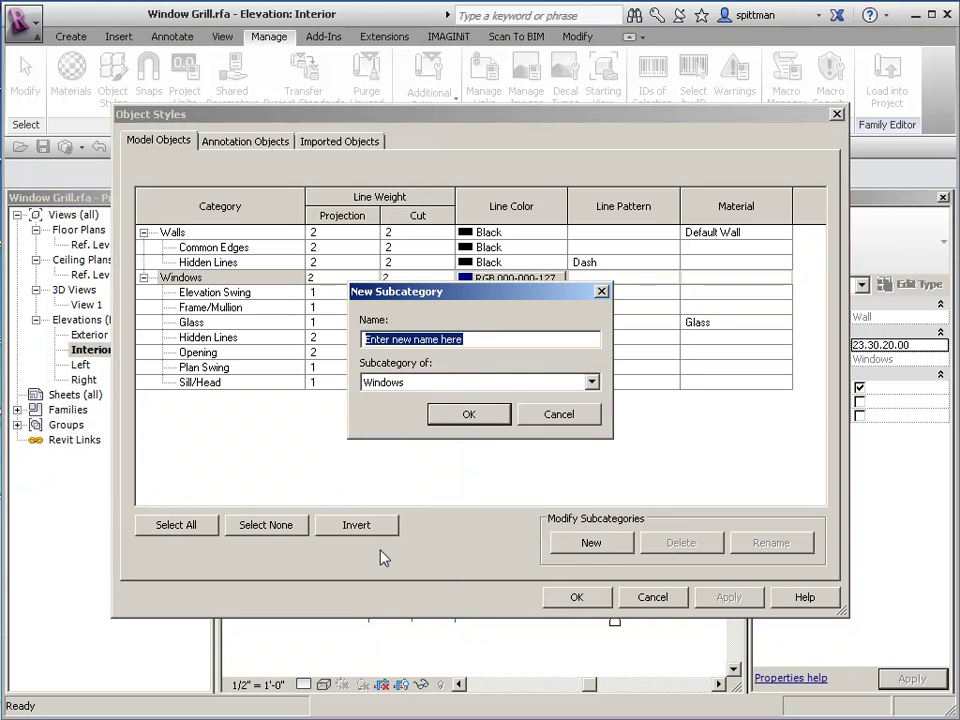
{"action": "type", "text": "Grill"}
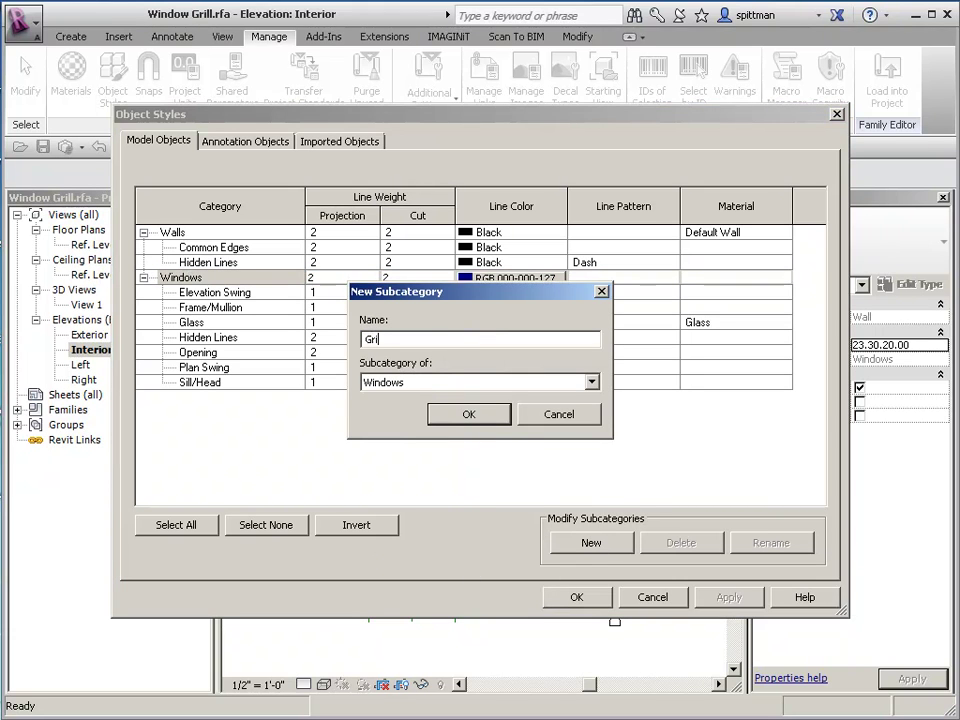
{"action": "left_click", "coordinate": [480, 418]}
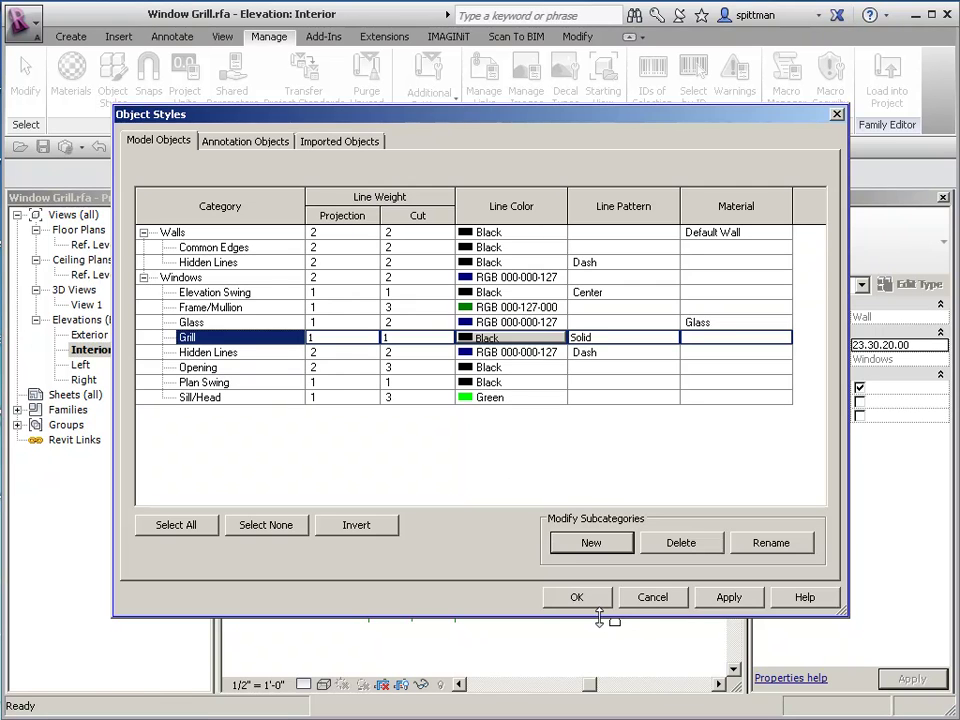
{"action": "left_click", "coordinate": [576, 597]}
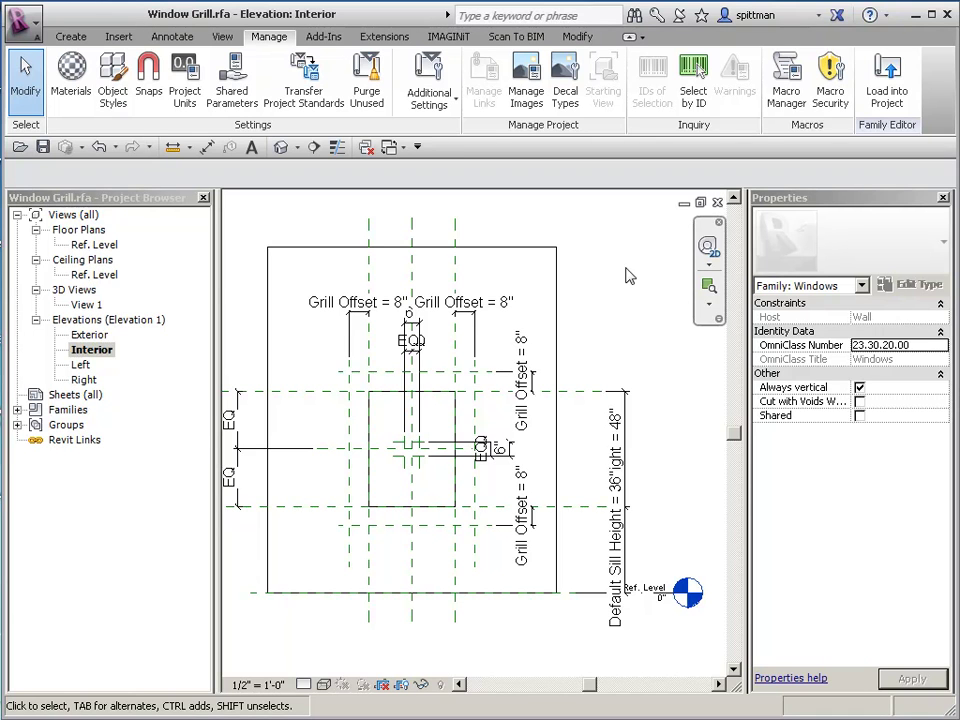
- In the Ref. Level floor plan, set the work plane to Reference Plane : Center T/B for model lines
{"action": "double_click", "coordinate": [95, 245]}
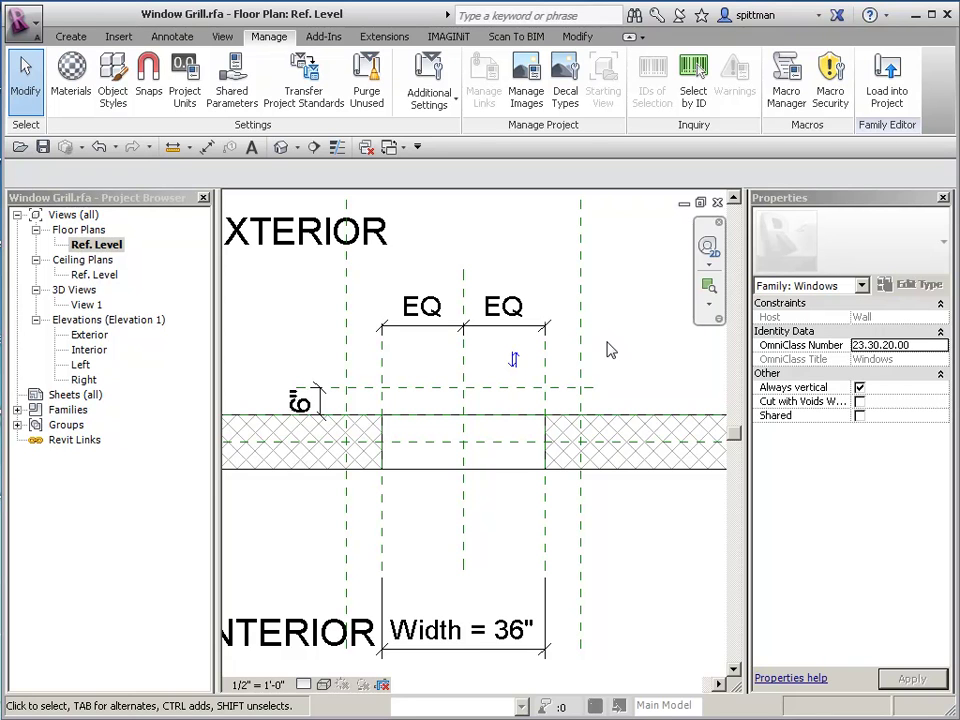
{"action": "left_click", "coordinate": [74, 38]}
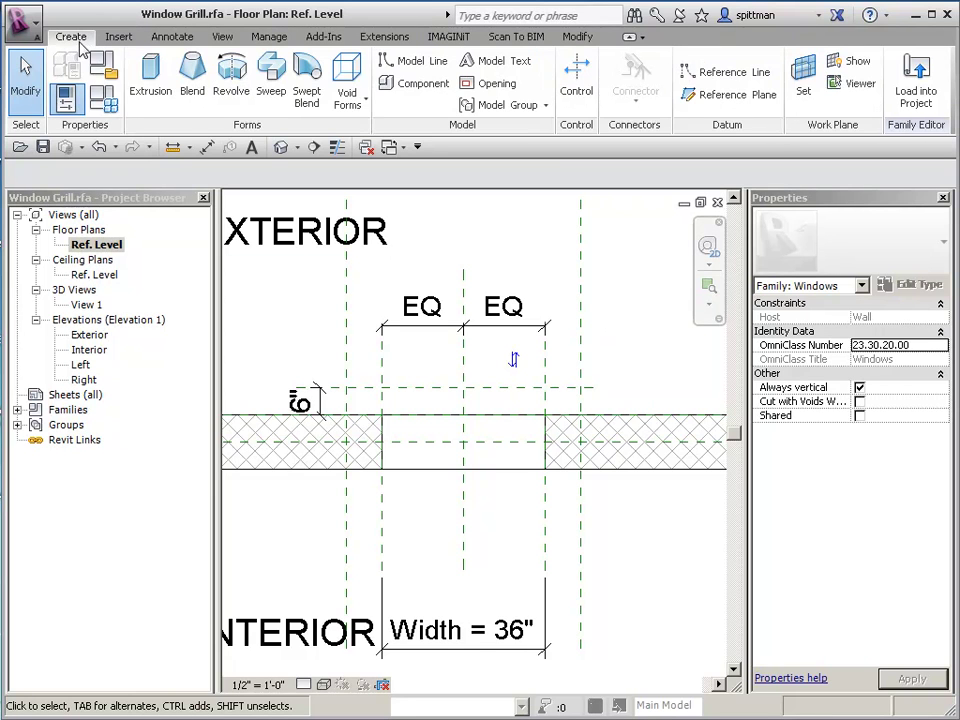
{"action": "left_click", "coordinate": [424, 62]}
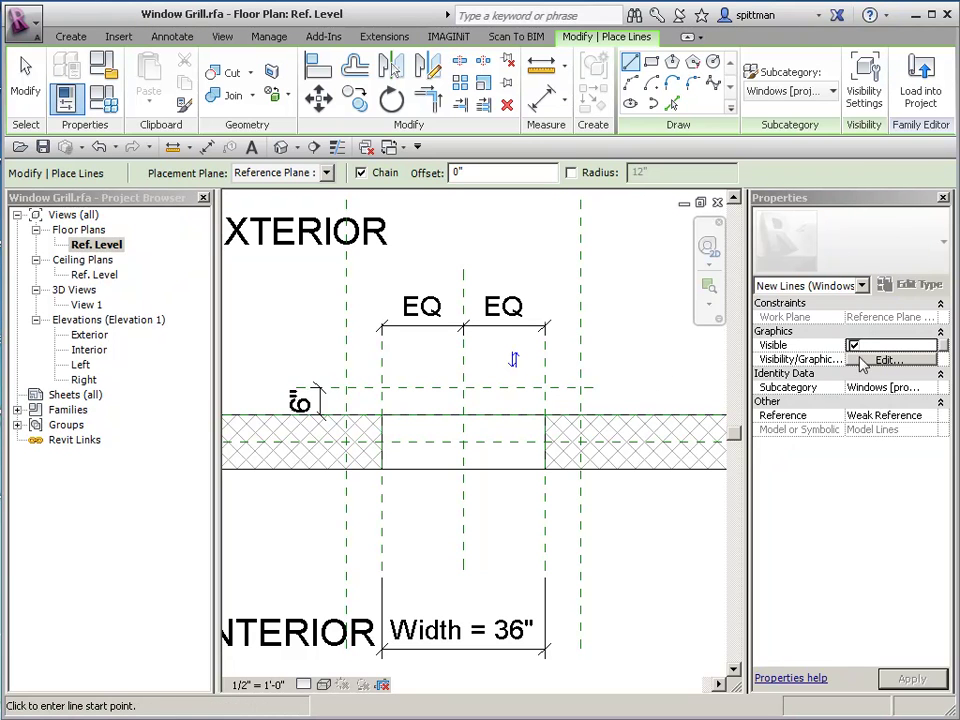
{"action": "left_click", "coordinate": [62, 36]}
{"action": "left_click", "coordinate": [803, 82]}
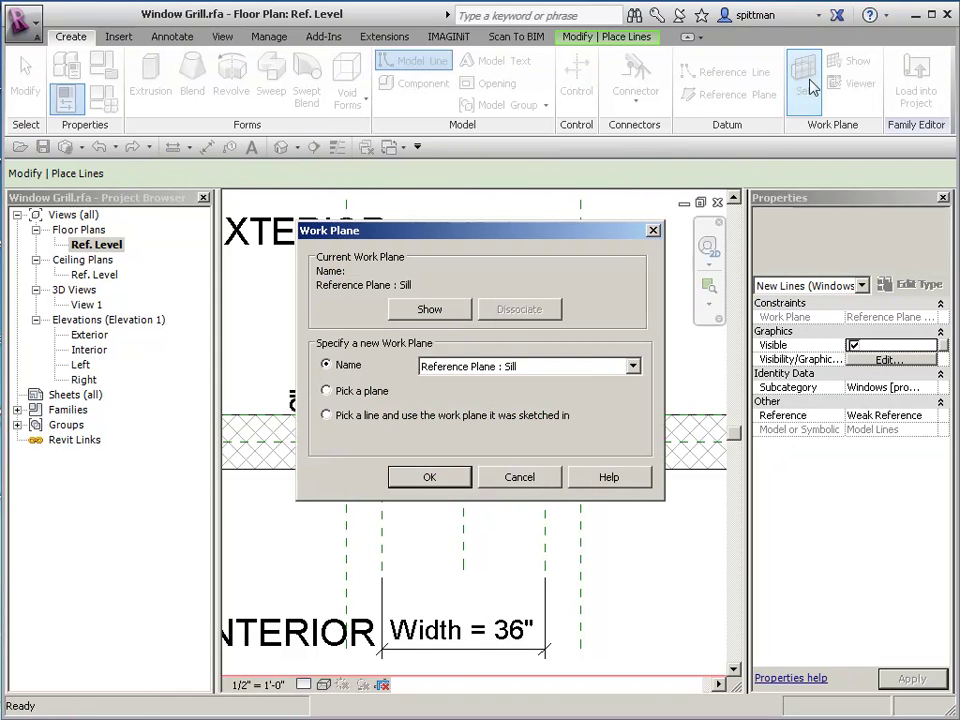
{"action": "left_click", "coordinate": [631, 367]}
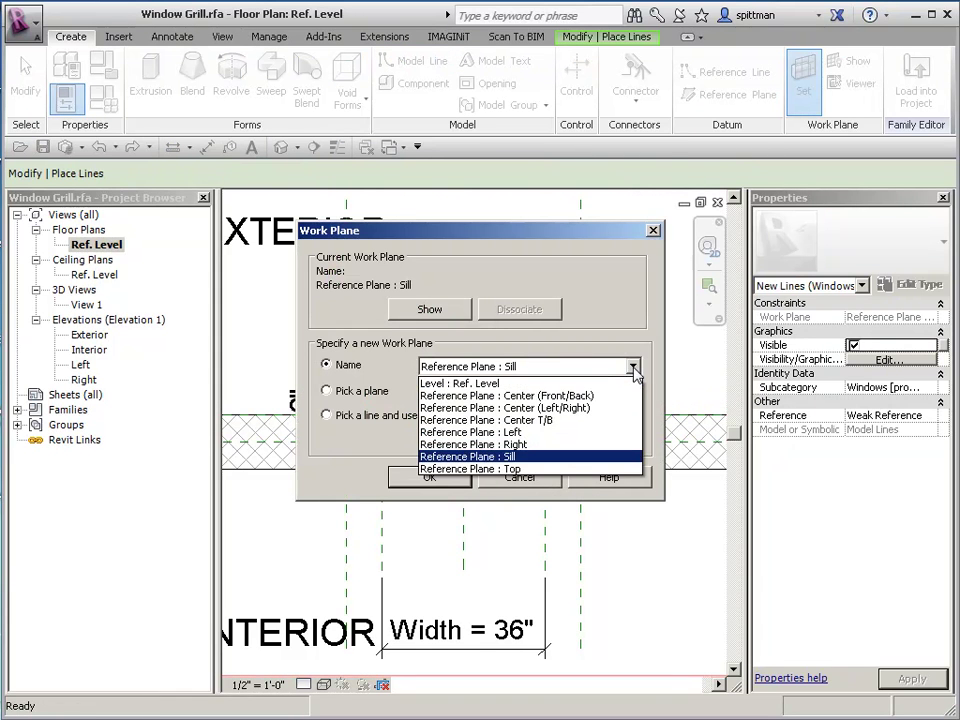
{"action": "left_click", "coordinate": [542, 428]}
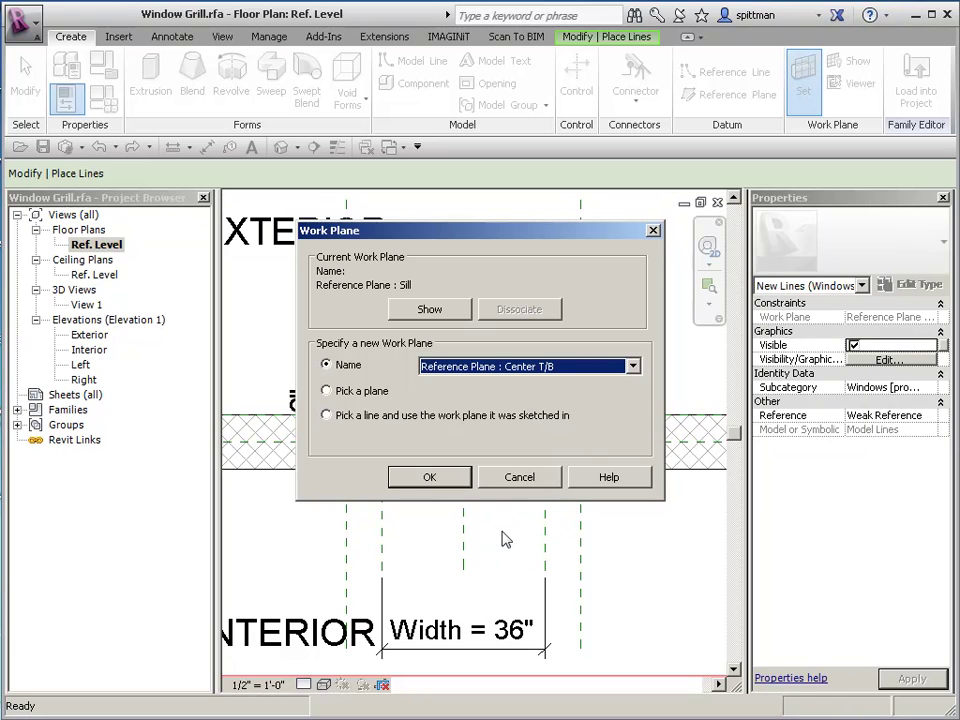
{"action": "left_click", "coordinate": [424, 480]}
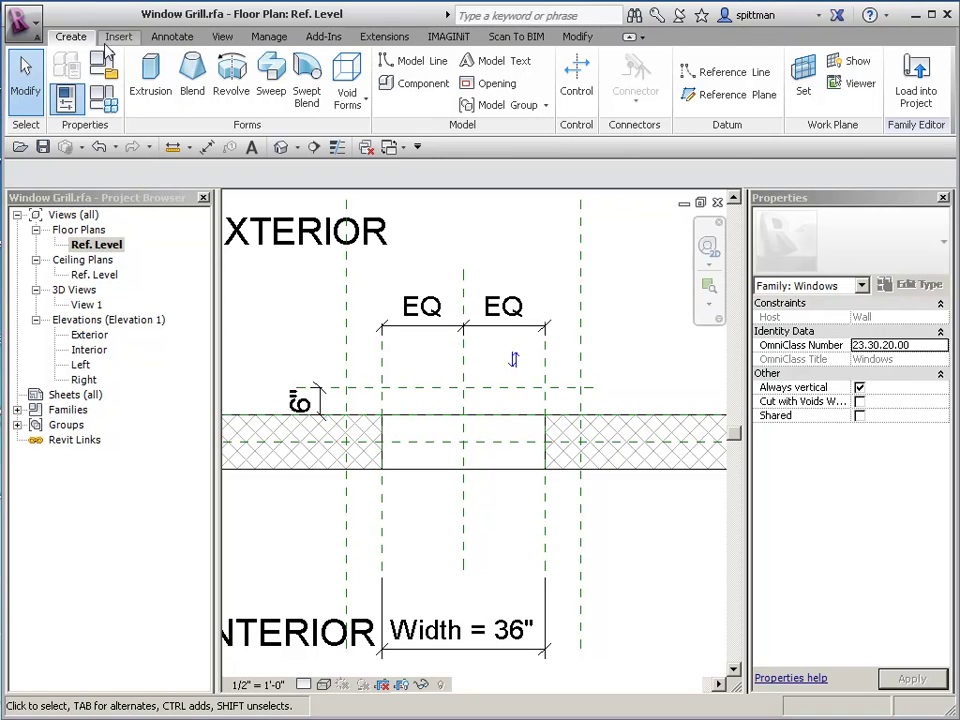
- Draw chained Grill [projection] model lines from the exterior wall face out to the 6" plane, spanning between the outer side reference planes
{"action": "left_click", "coordinate": [421, 62]}
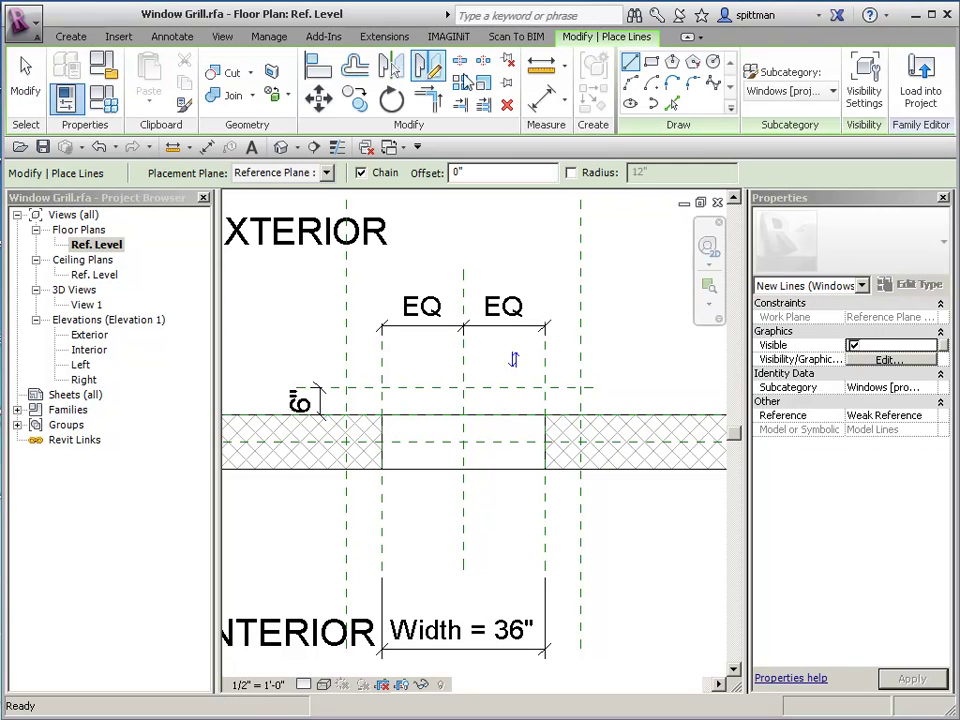
{"action": "left_click", "coordinate": [800, 91]}
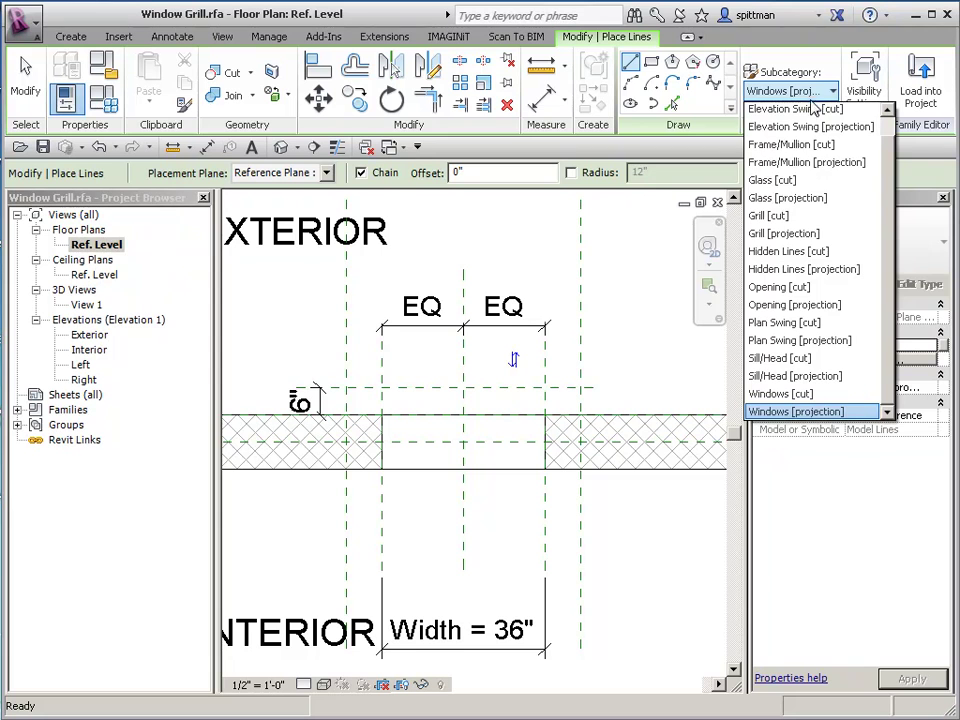
{"action": "left_click", "coordinate": [793, 236]}
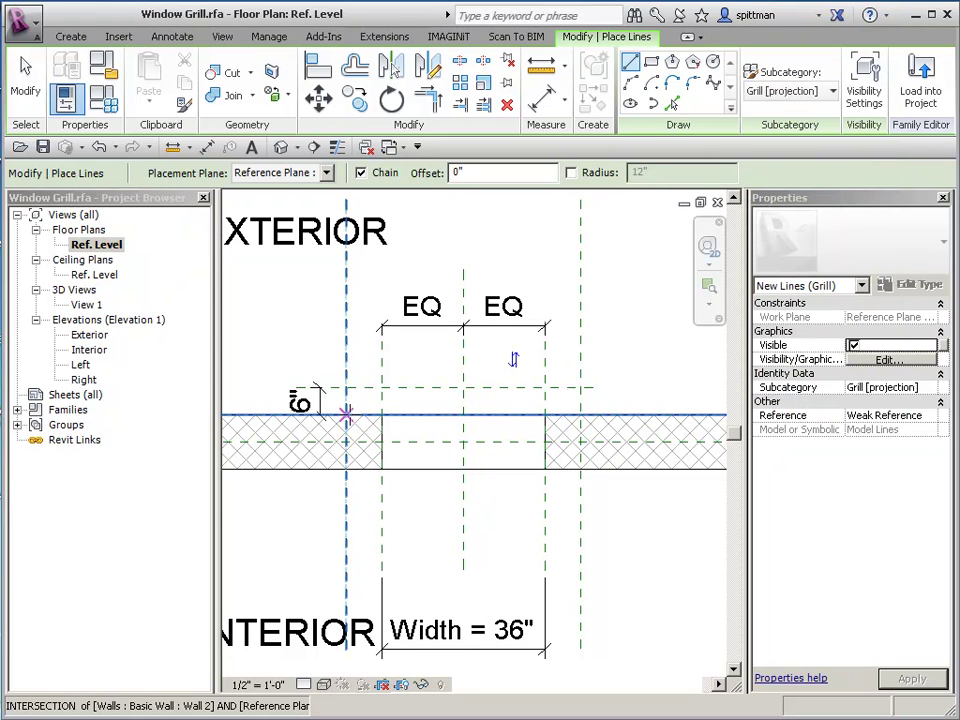
{"action": "left_click", "coordinate": [346, 413]}
{"action": "left_click", "coordinate": [480, 415]}
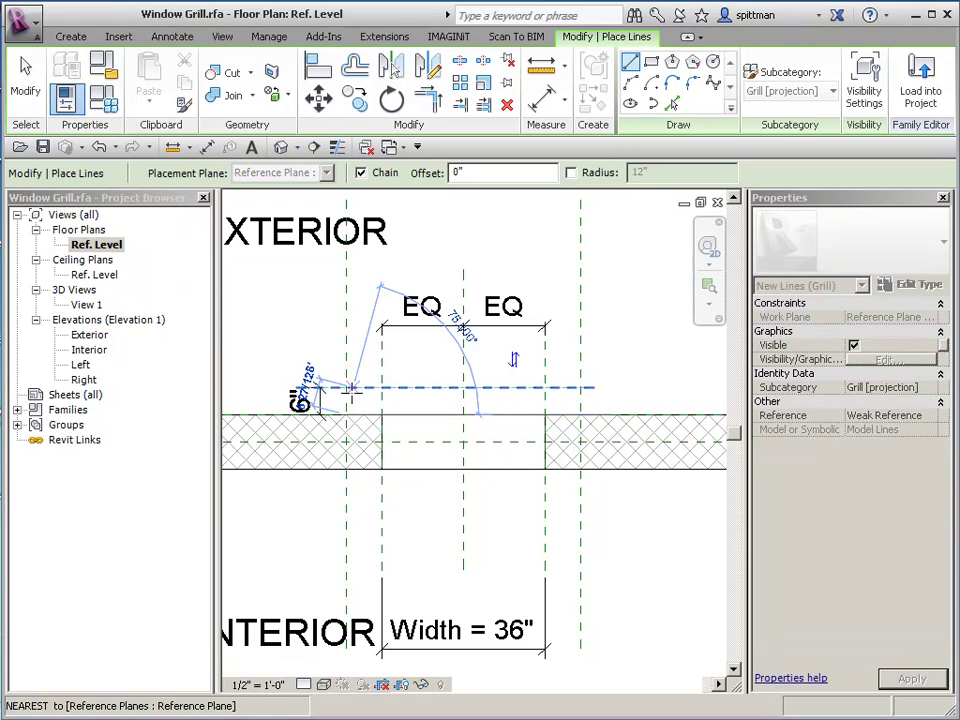
{"action": "left_click", "coordinate": [346, 388]}
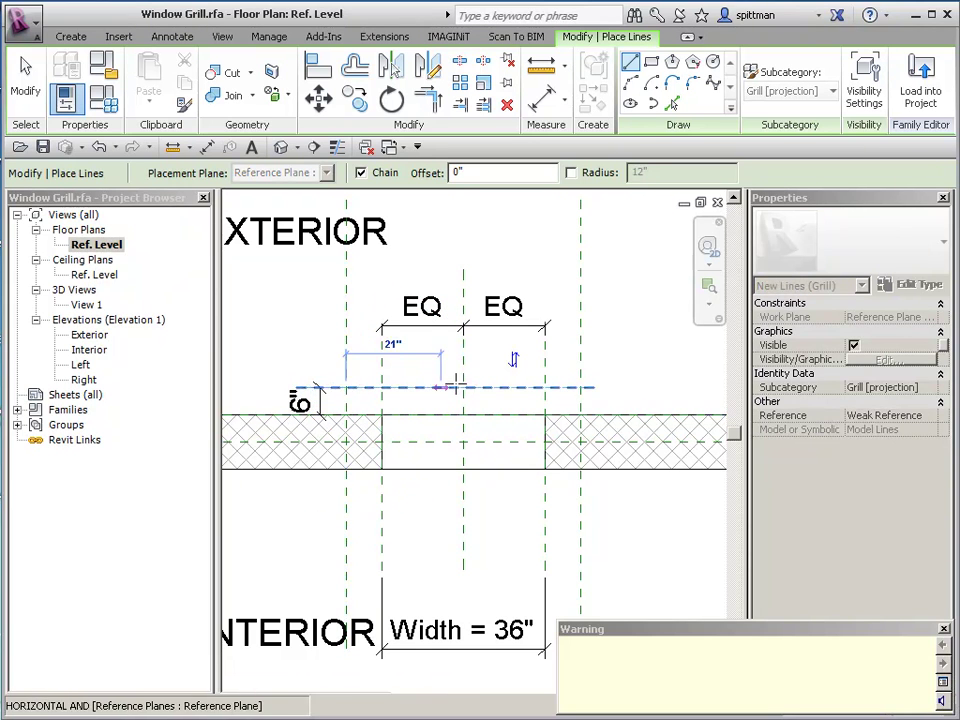
{"action": "left_click", "coordinate": [580, 388]}
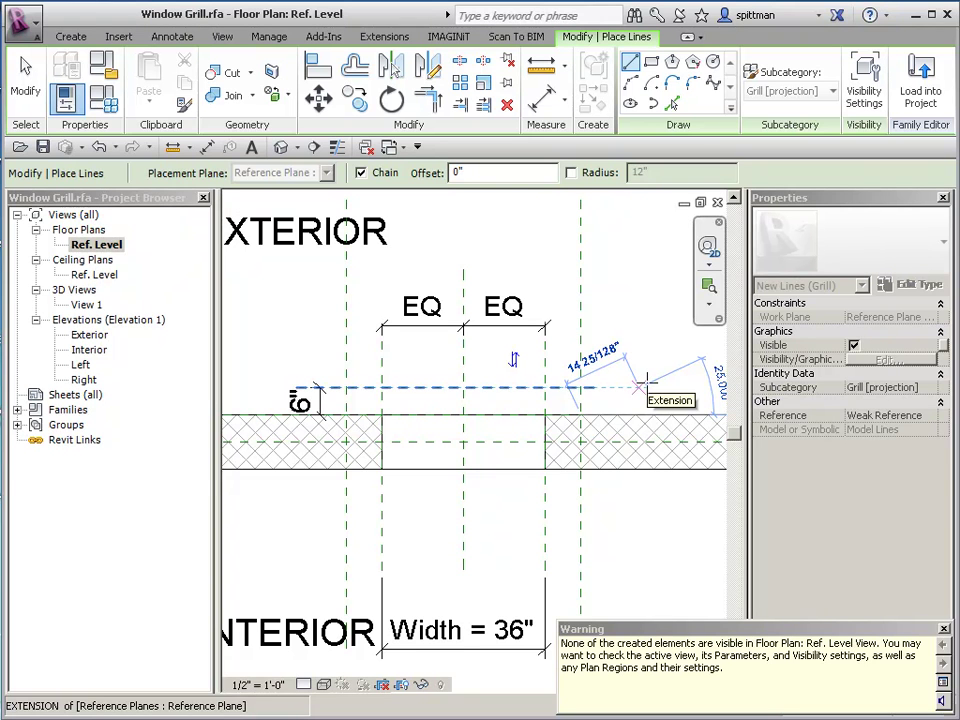
{"action": "key", "text": "Escape"}
{"action": "key", "text": "Escape"}
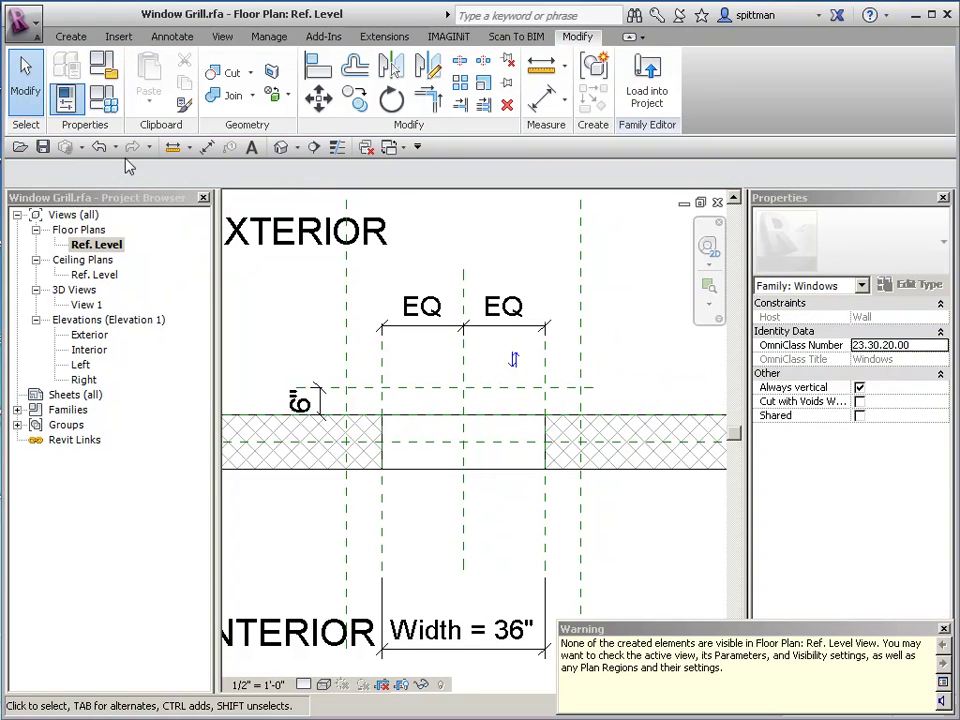
- Set the Default Sill Height parameter to 6" in the family types
{"action": "left_click", "coordinate": [108, 106]}
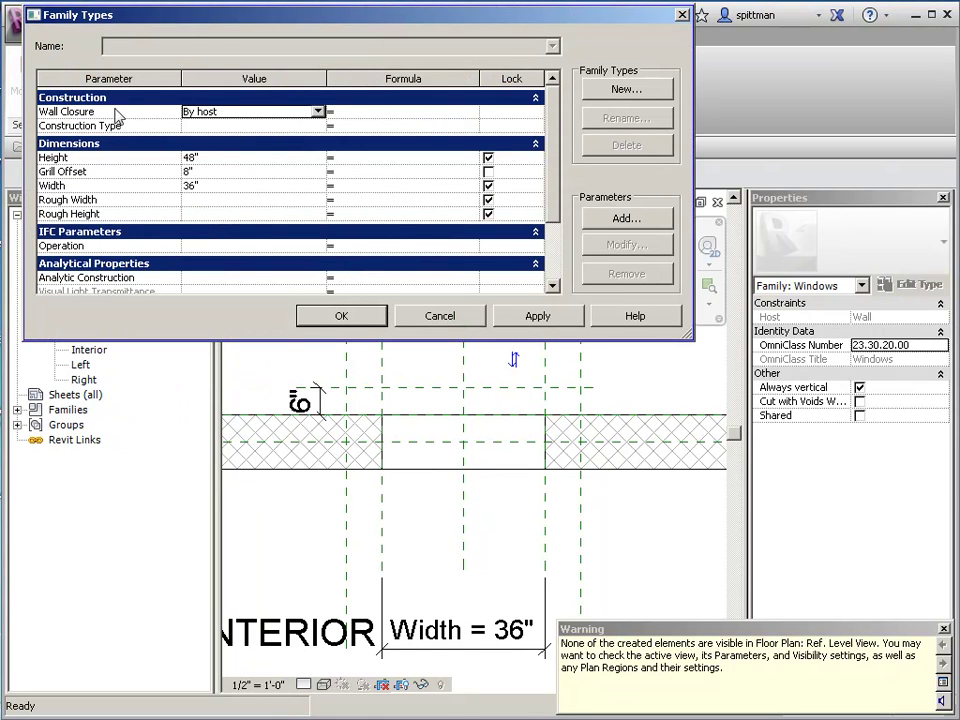
{"action": "left_click", "coordinate": [553, 240]}
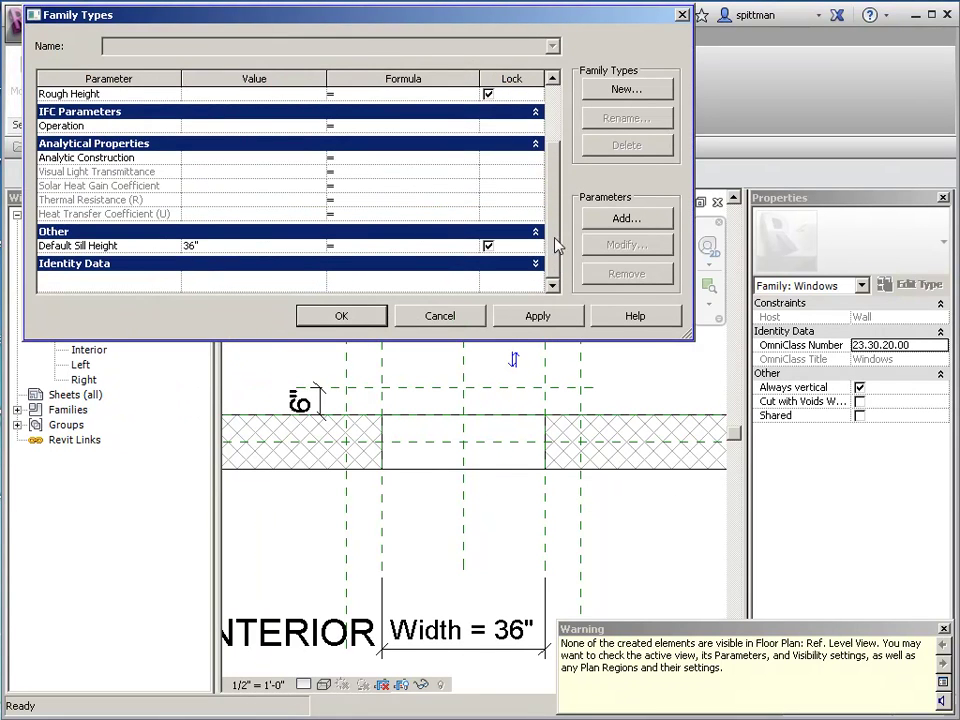
{"action": "left_click", "coordinate": [248, 246]}
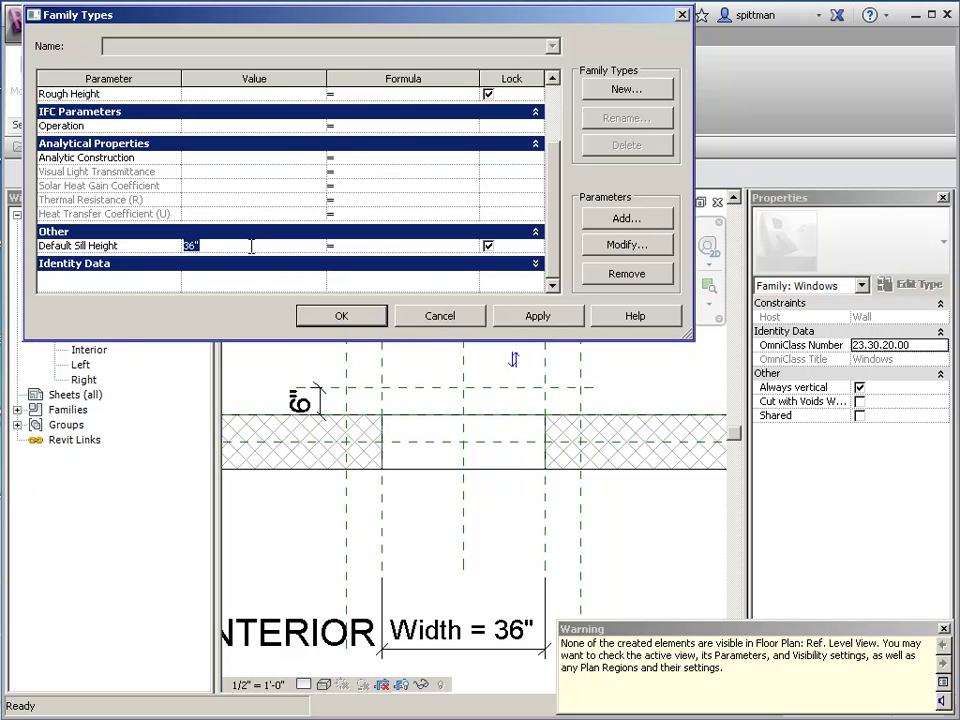
{"action": "type", "text": "6"}
{"action": "left_click", "coordinate": [337, 315]}
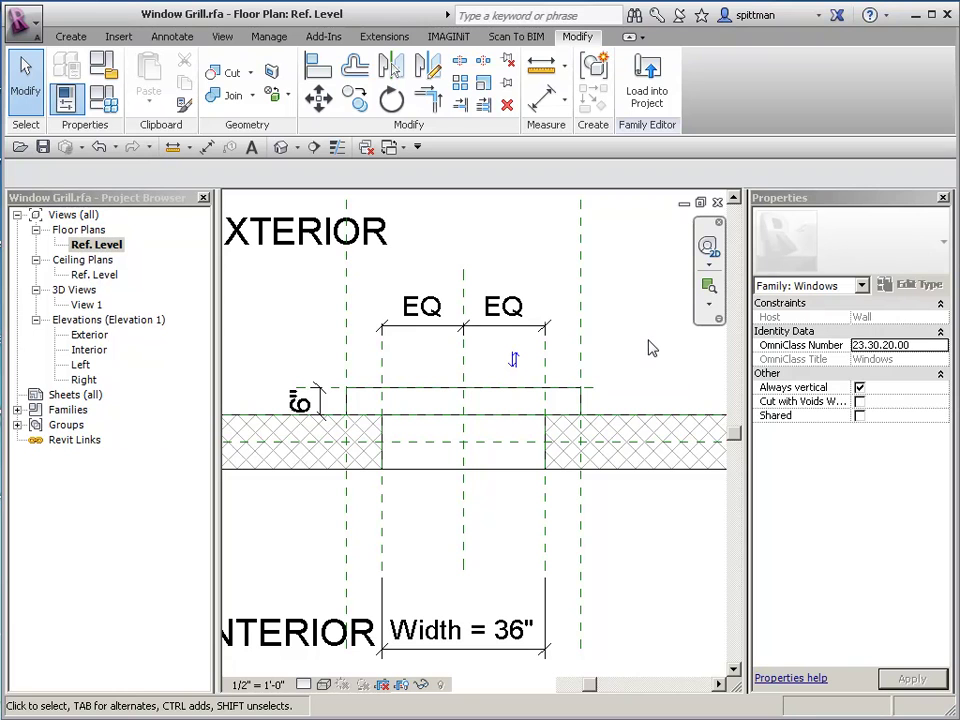
- In the Left elevation, draw Grill [projection] model lines outlining the grill between the exterior wall face and the outer vertical plane
{"action": "double_click", "coordinate": [80, 365]}
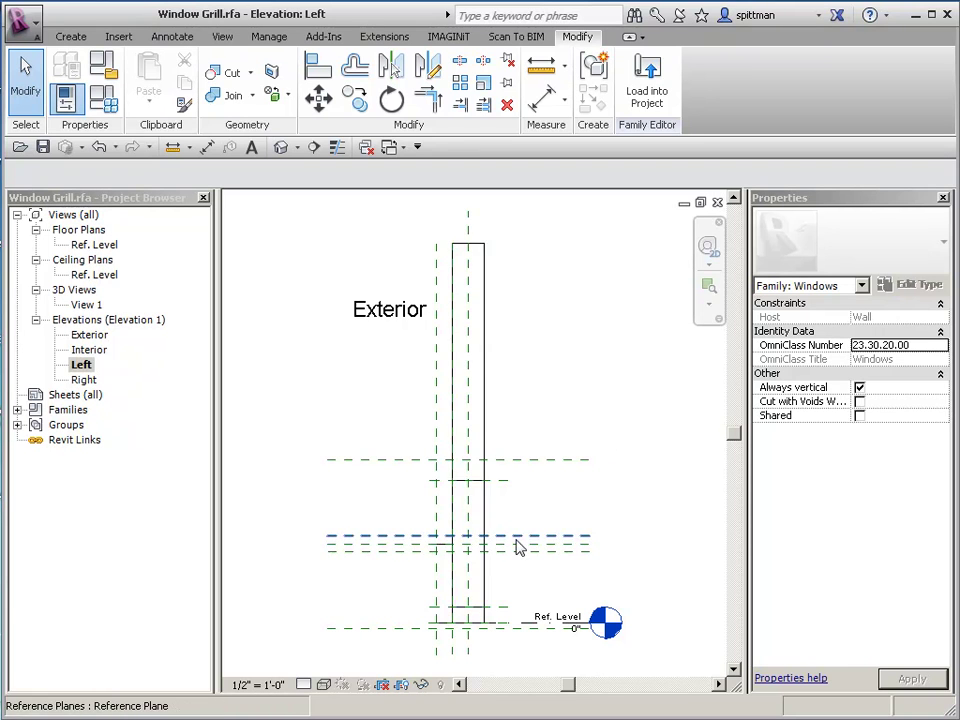
{"action": "scroll", "coordinate": [518, 548], "scroll_direction": "up", "scroll_amount": 2}
{"action": "middle_click_drag", "start_coordinate": [514, 516], "coordinate": [465, 364]}
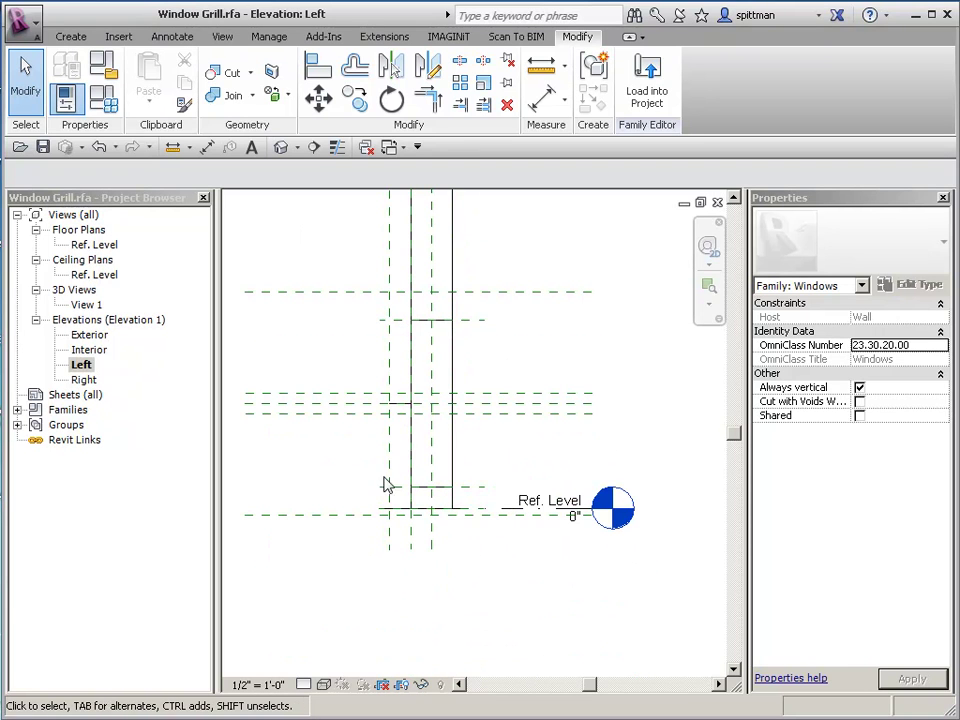
{"action": "left_click", "coordinate": [72, 44]}
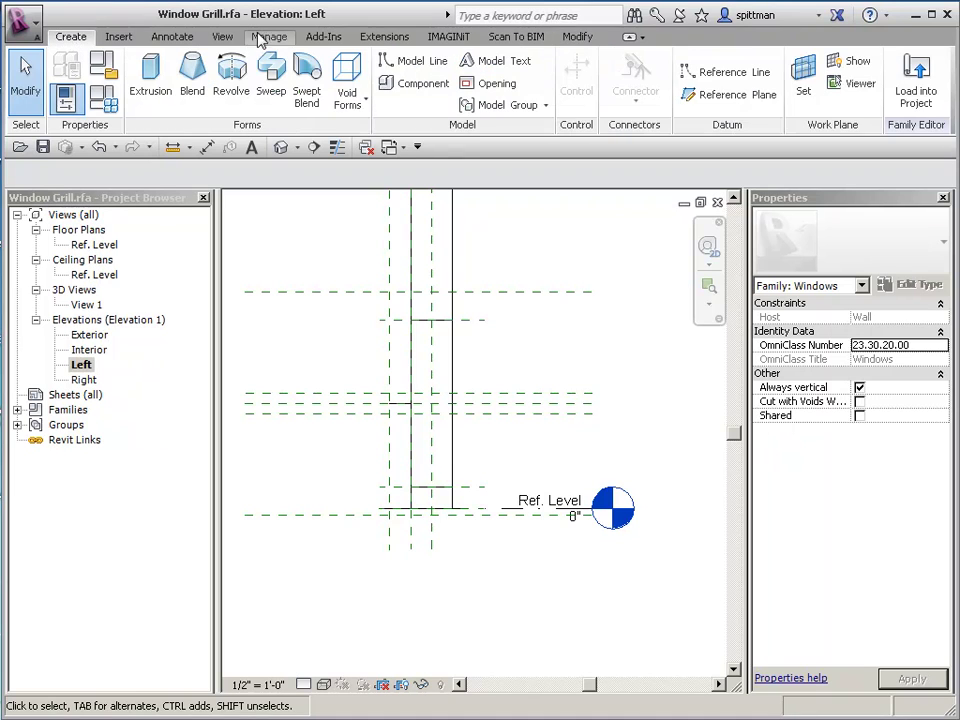
{"action": "left_click", "coordinate": [425, 65]}
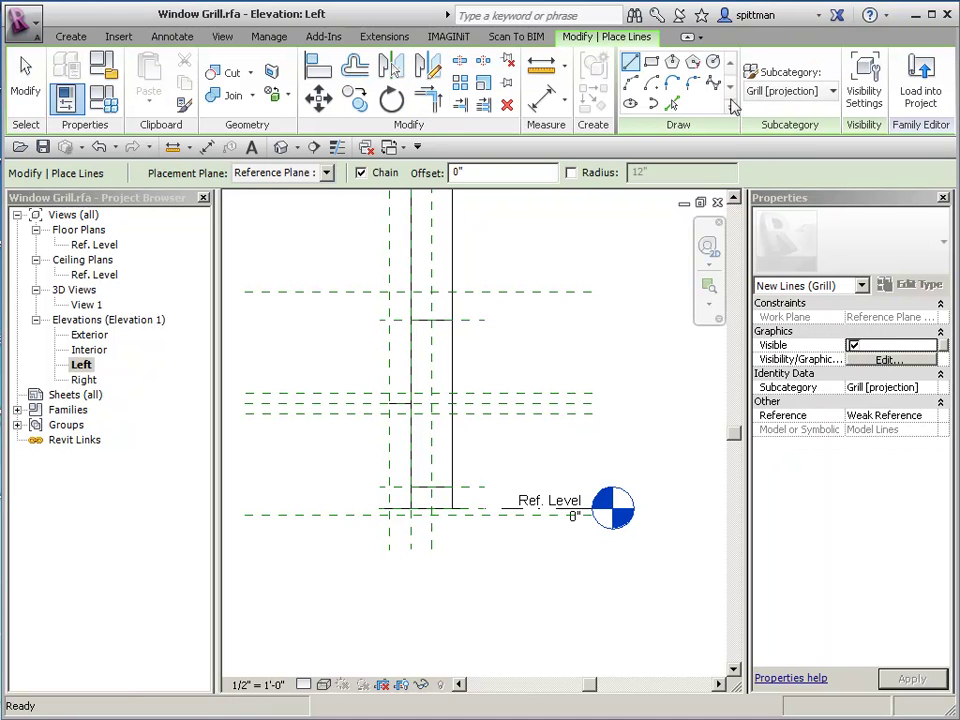
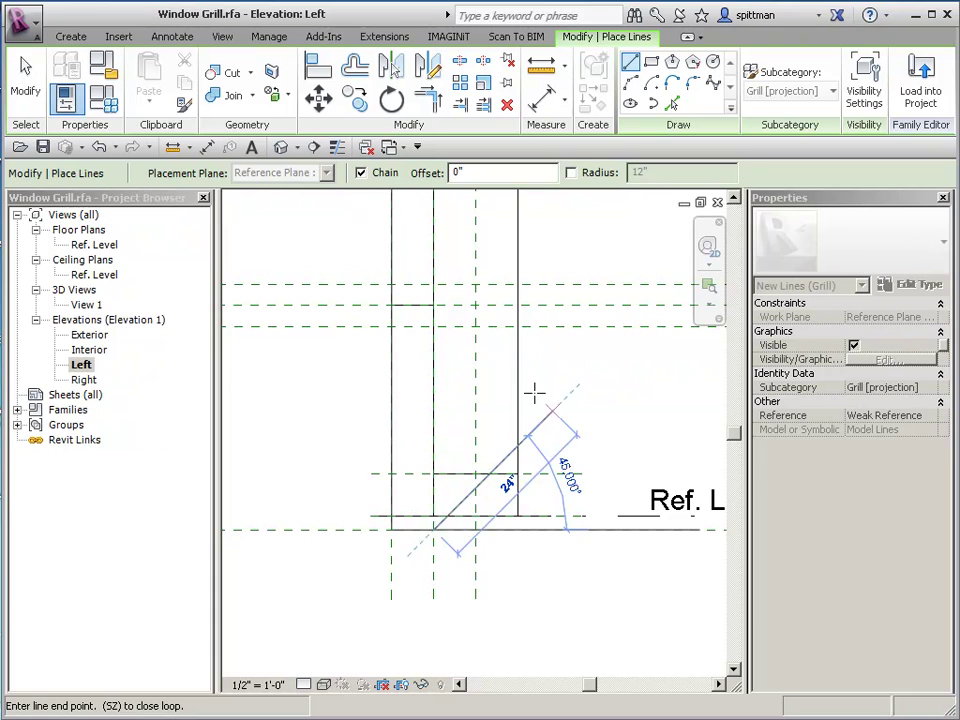
- Set the Default Sill Height parameter to 1" in the family types and finish the model line command
{"action": "left_click", "coordinate": [88, 74]}
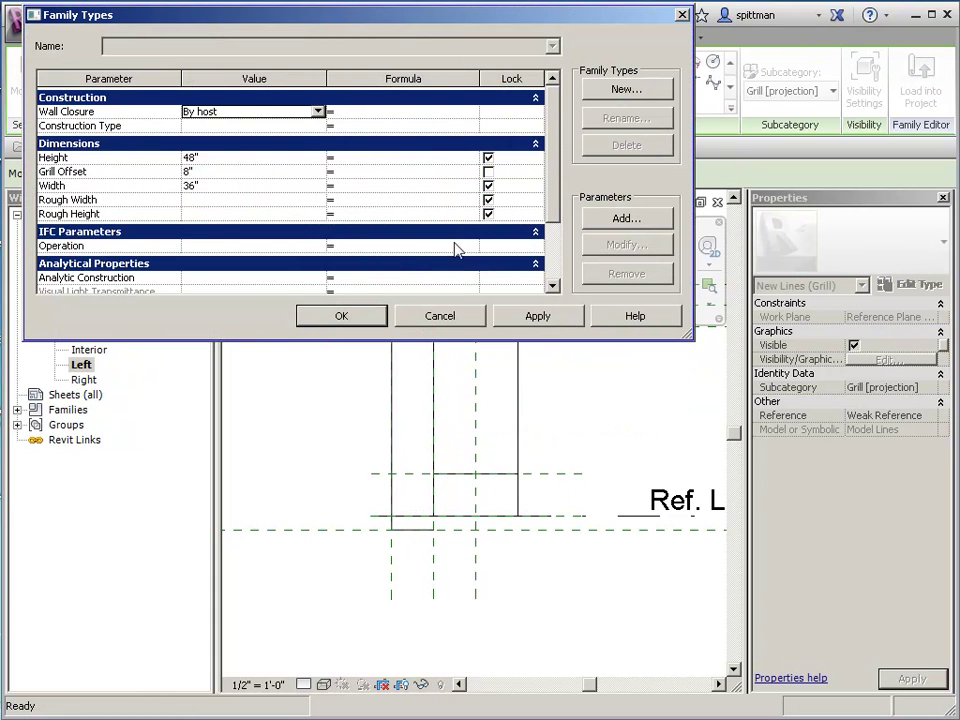
{"action": "left_click_drag", "start_coordinate": [556, 165], "coordinate": [556, 228]}
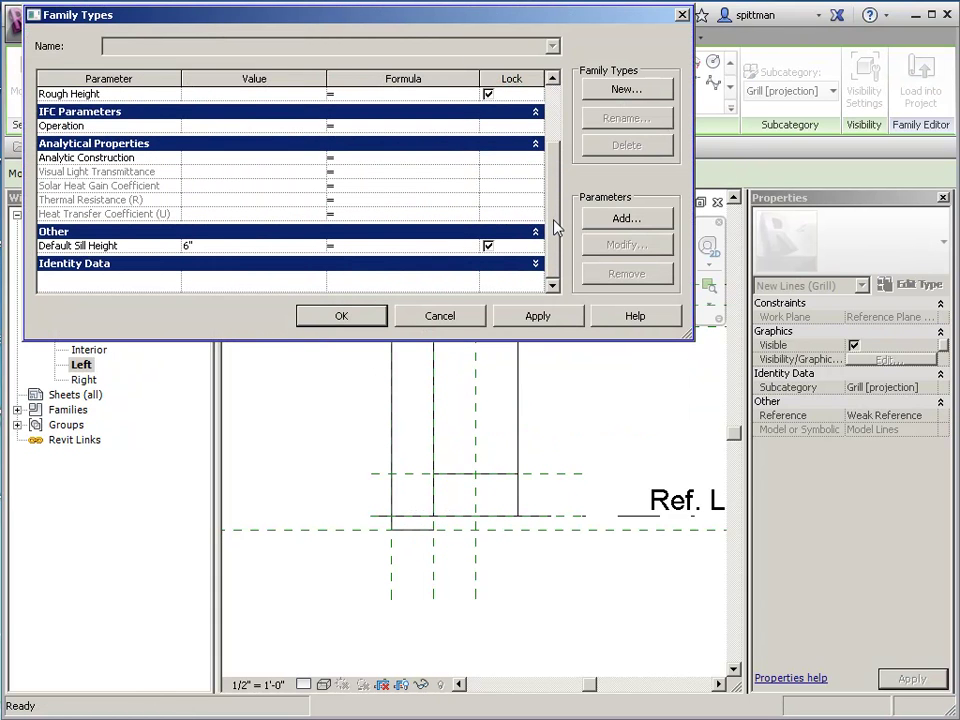
{"action": "left_click", "coordinate": [237, 248]}
{"action": "type", "text": "1"}
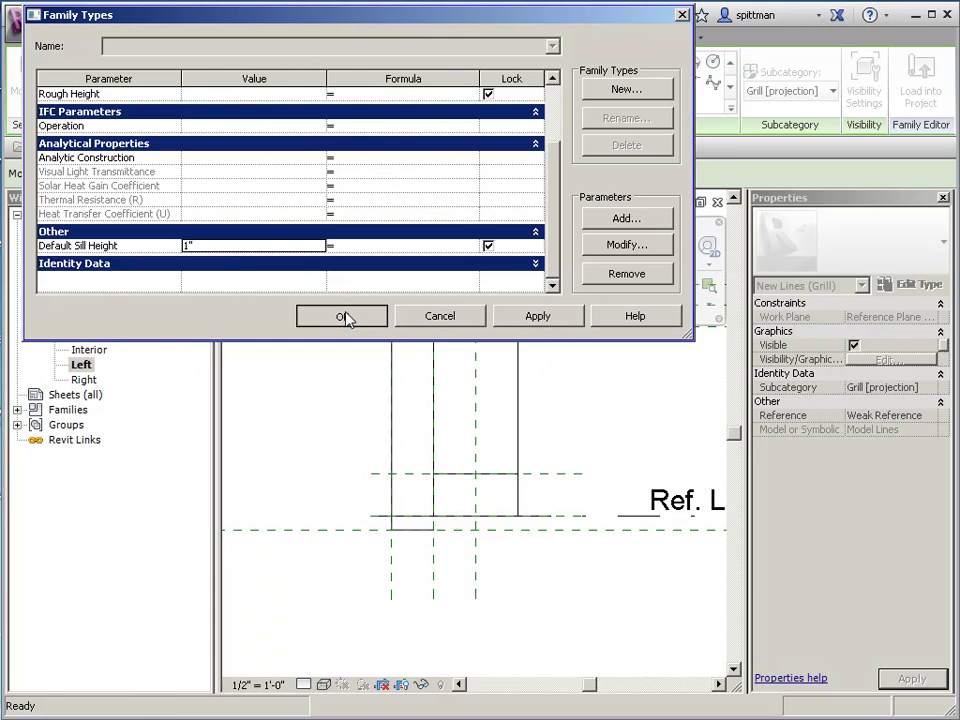
{"action": "left_click", "coordinate": [343, 316]}
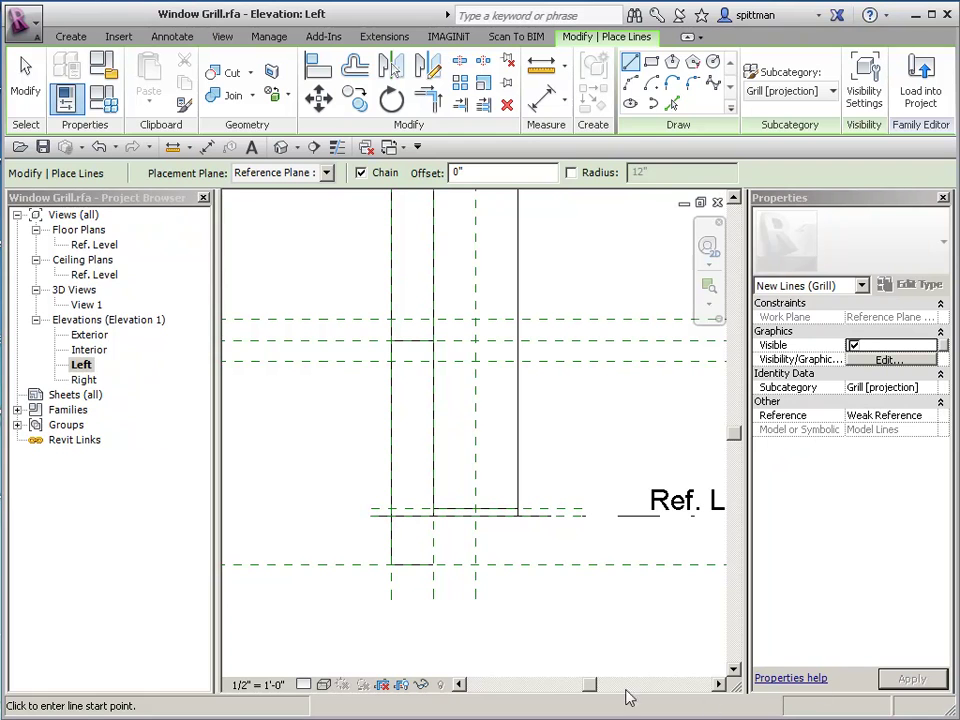
{"action": "left_click", "coordinate": [391, 565]}
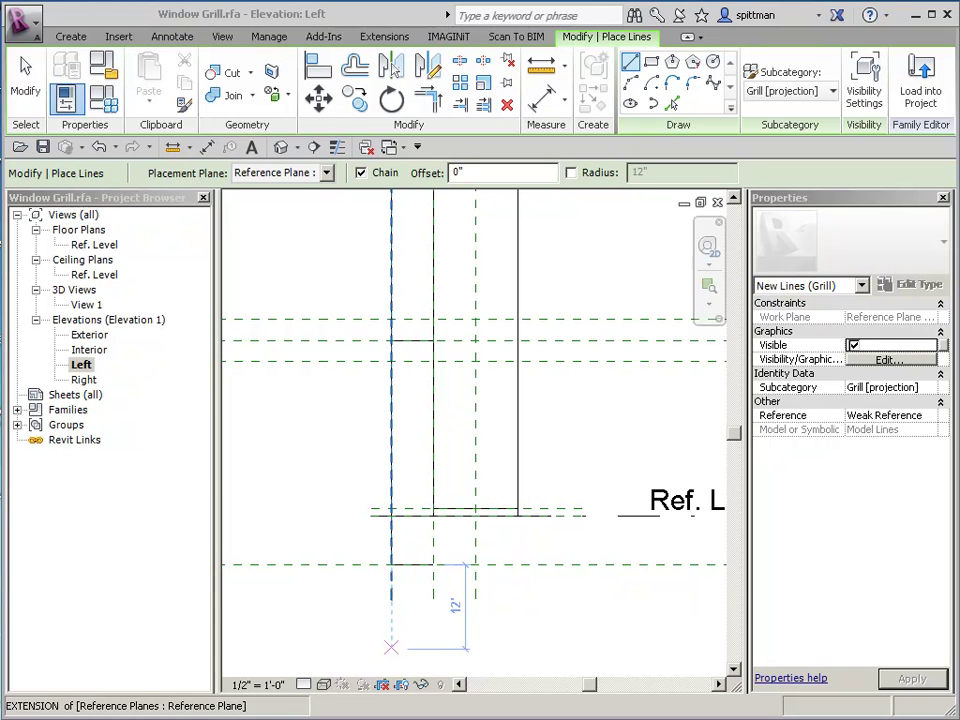
{"action": "key", "text": "Escape"}
{"action": "key", "text": "Escape"}
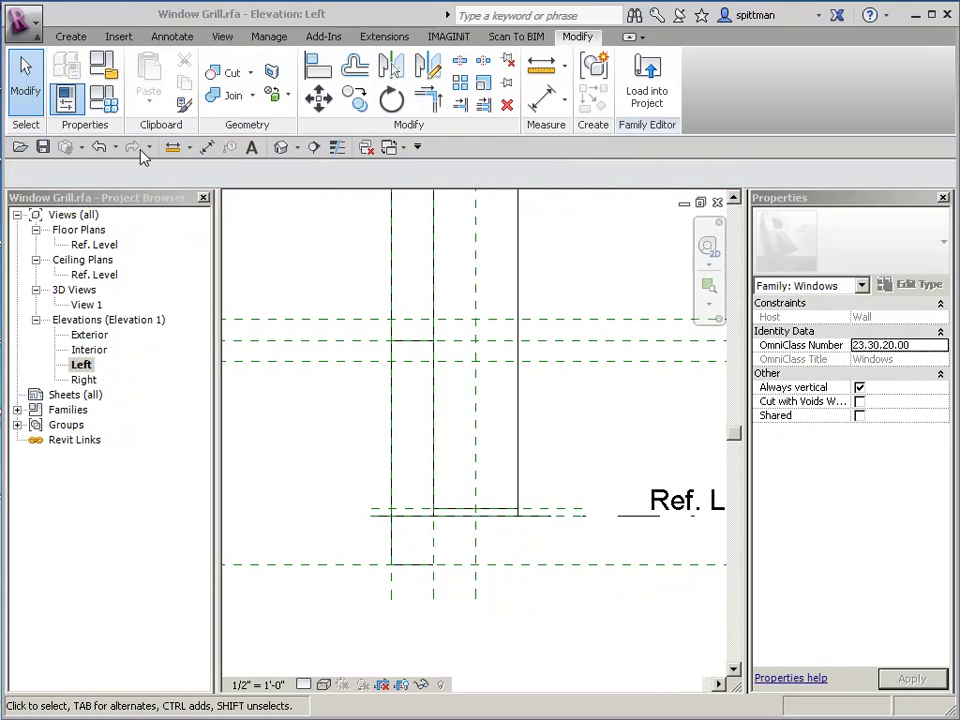
- Set the Default Sill Height parameter to 12" in the family types and check the grill lines in the 3D view
{"action": "left_click", "coordinate": [69, 76]}
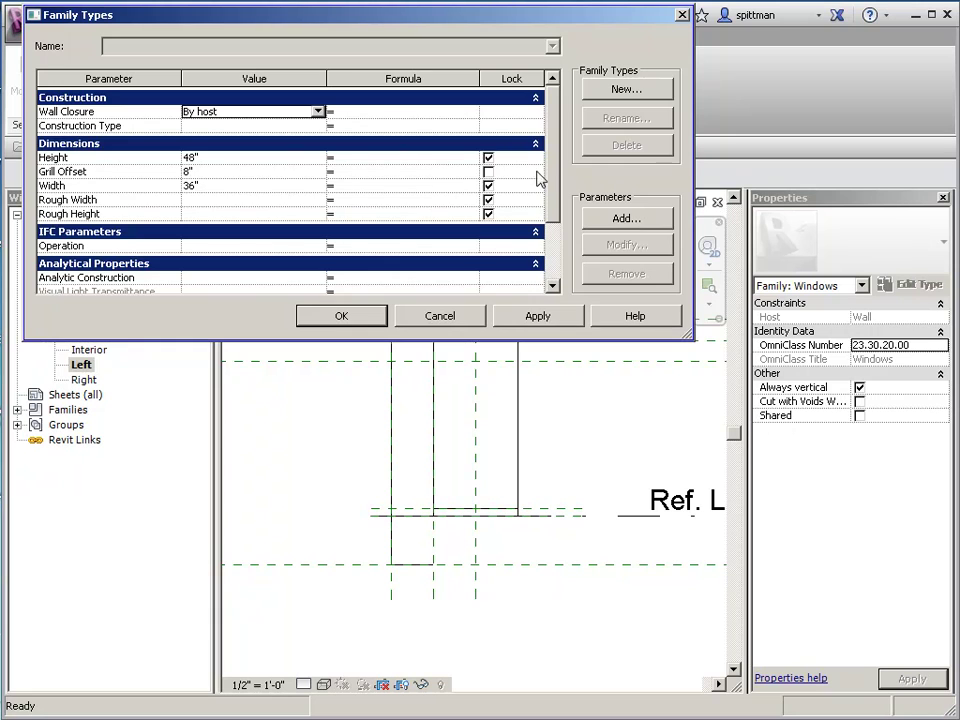
{"action": "scroll", "coordinate": [538, 178], "scroll_direction": "down", "scroll_amount": 3}
{"action": "left_click", "coordinate": [214, 245]}
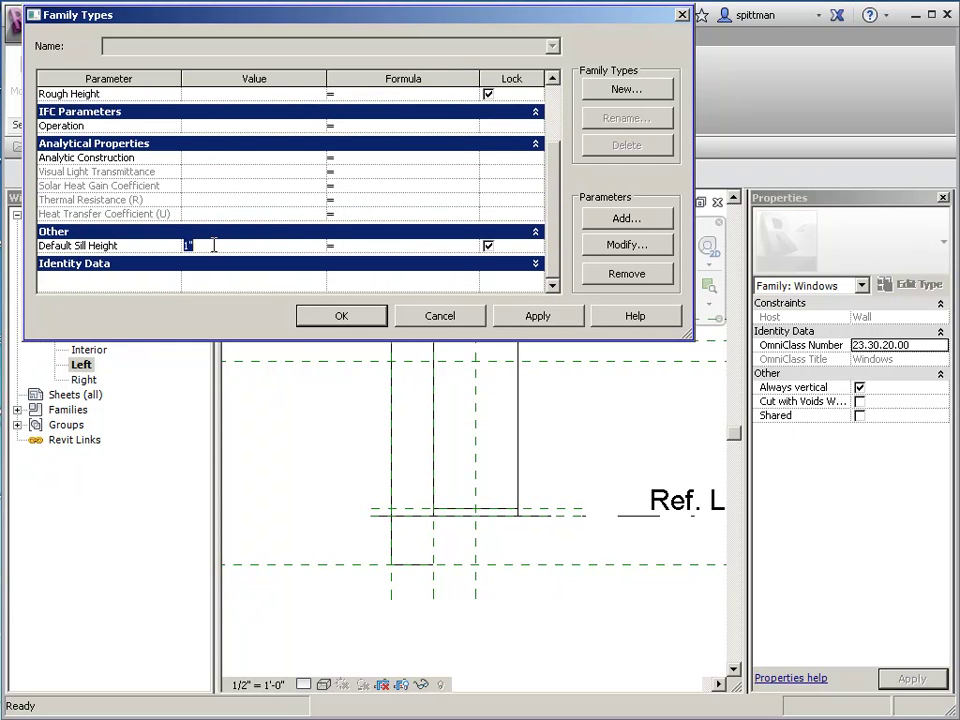
{"action": "left_click", "coordinate": [530, 316]}
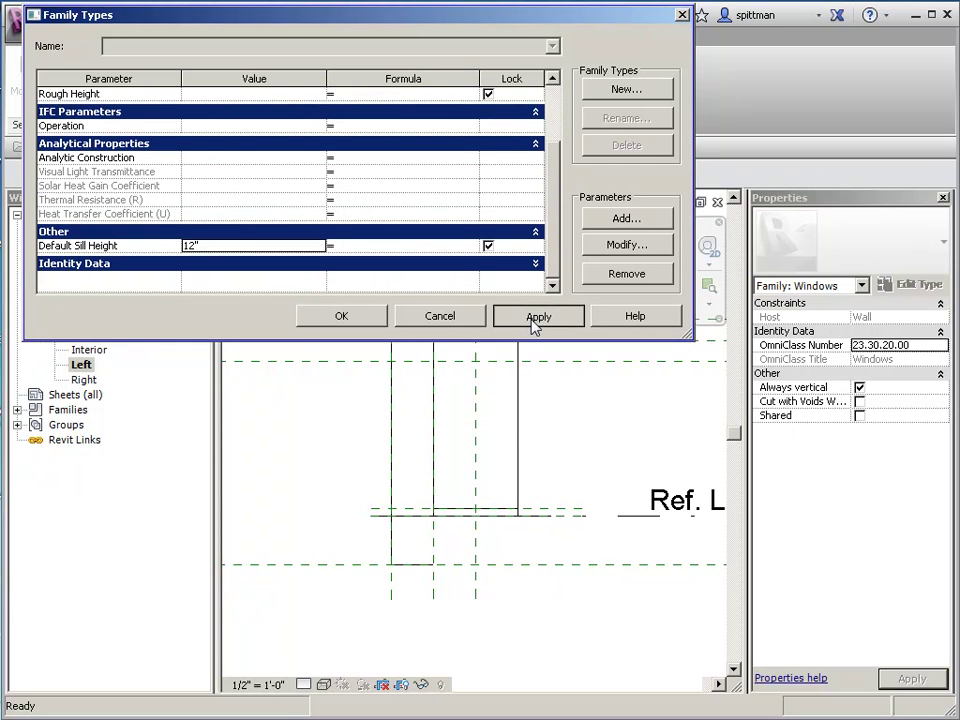
{"action": "left_click", "coordinate": [370, 318]}
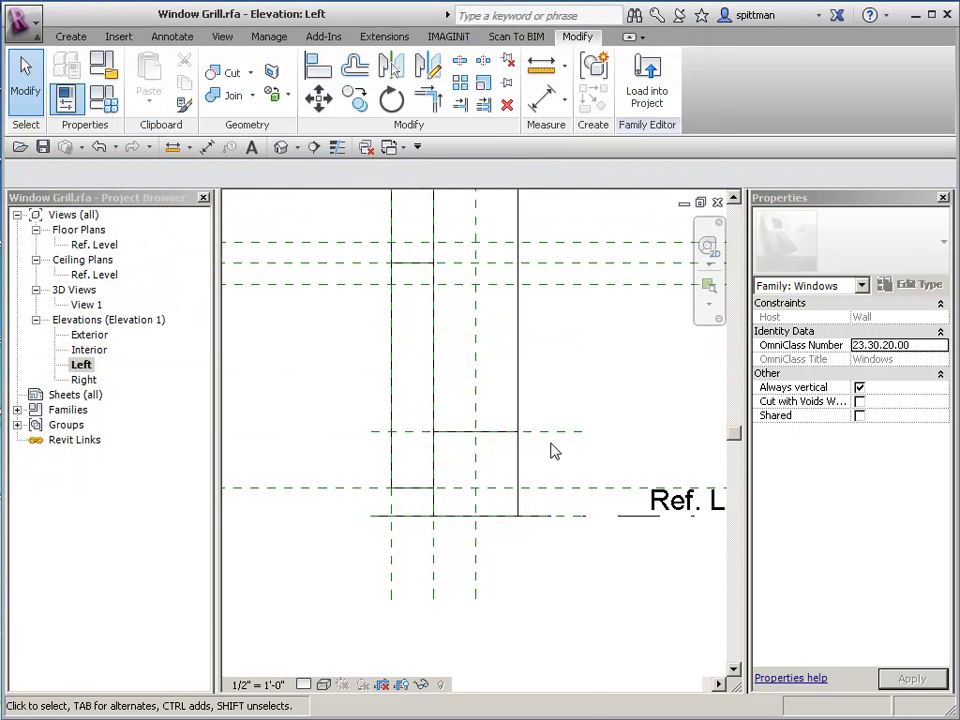
{"action": "scroll", "coordinate": [551, 450], "scroll_direction": "down", "scroll_amount": 3}
{"action": "middle_click_drag", "start_coordinate": [555, 433], "coordinate": [542, 567]}
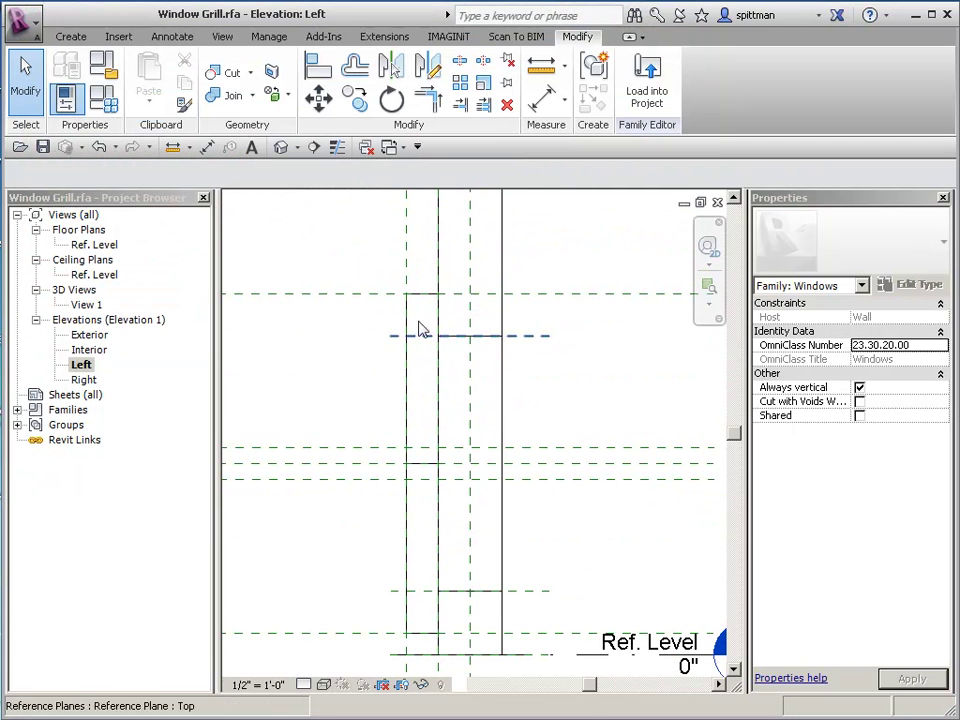
{"action": "left_click", "coordinate": [282, 148]}
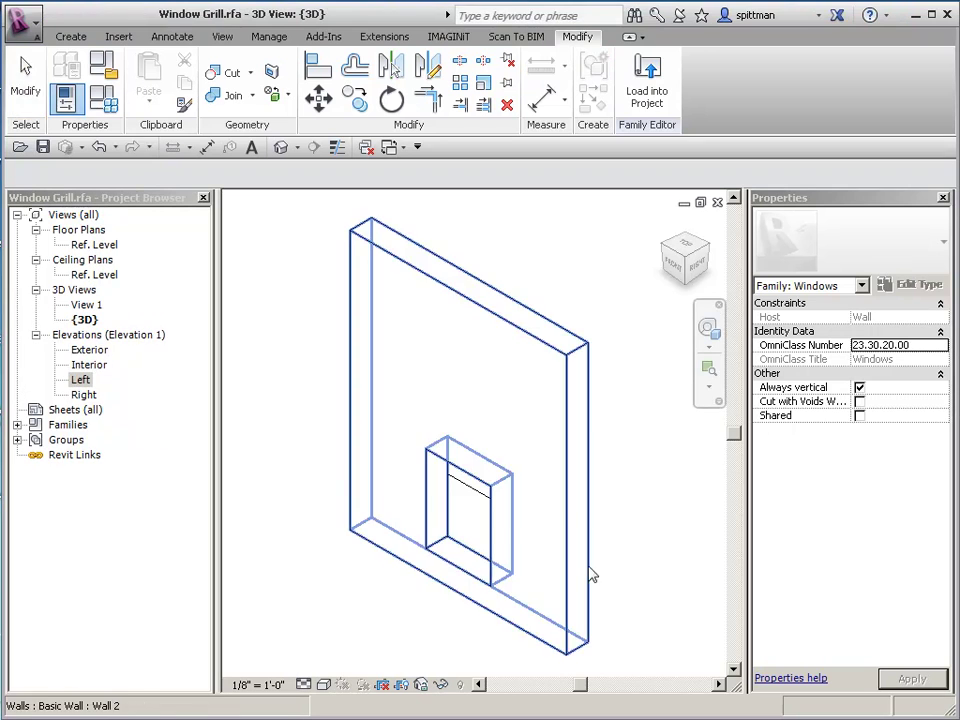
{"action": "middle_click_drag", "start_coordinate": [617, 605], "coordinate": [328, 566], "text": "shift"}
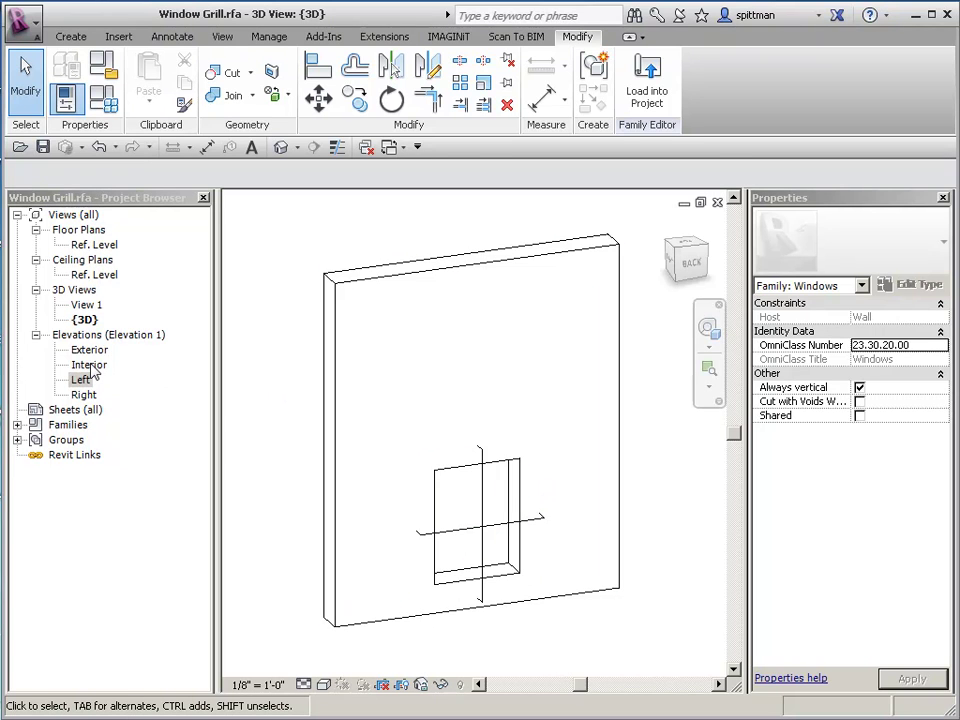
- In the Ref. Level plan, name the reference plane 6" outside the exterior wall face "Grill Face"
{"action": "double_click", "coordinate": [95, 244]}
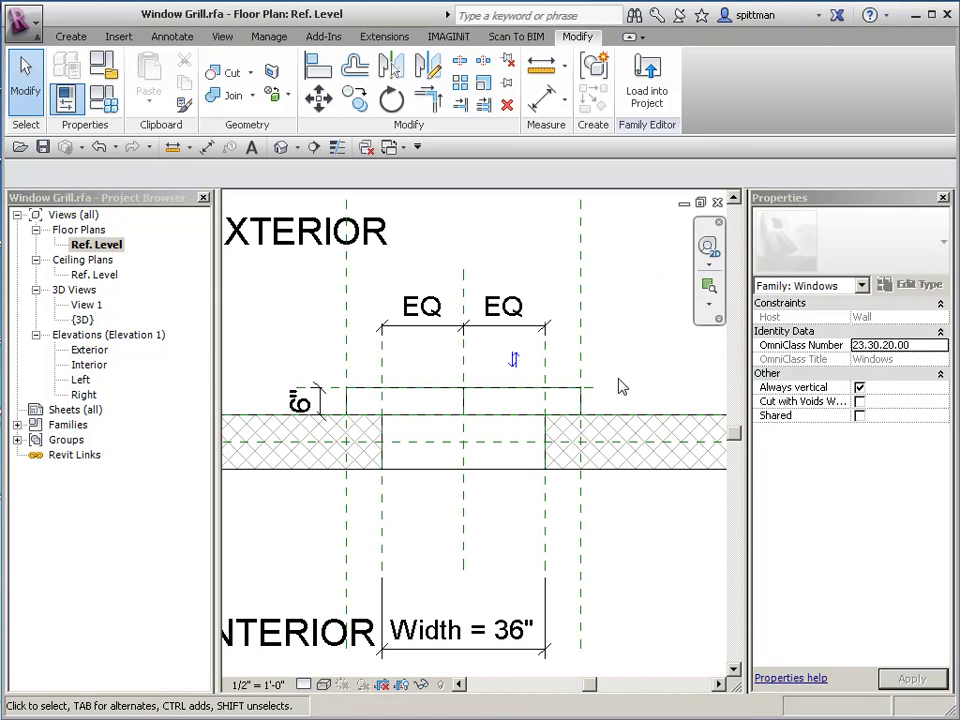
{"action": "left_click", "coordinate": [596, 388]}
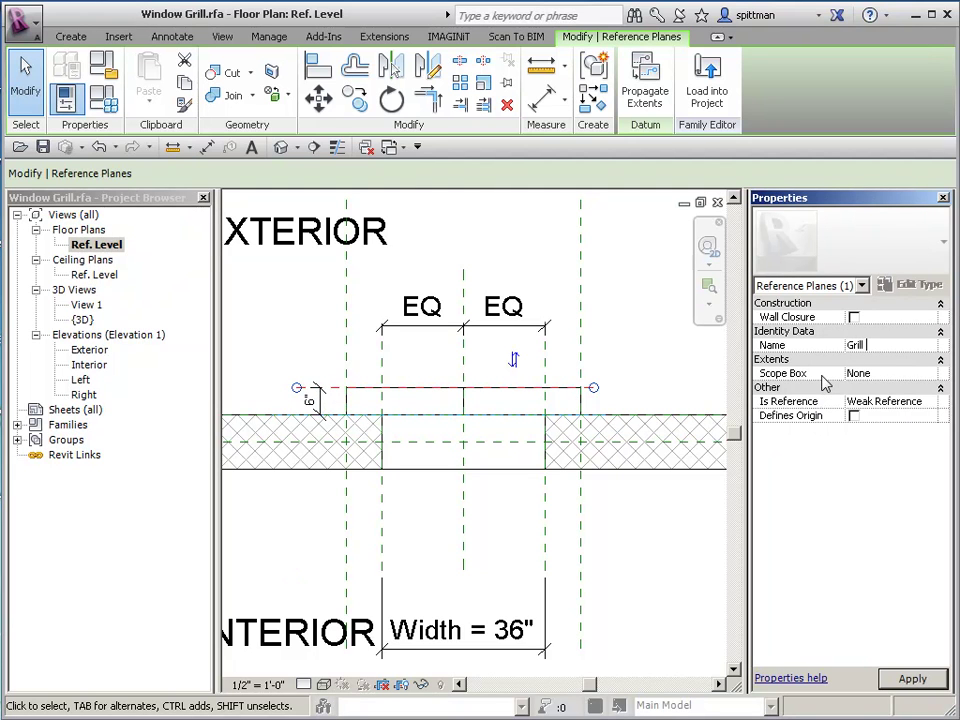
{"action": "type", "text": "Grill Face"}
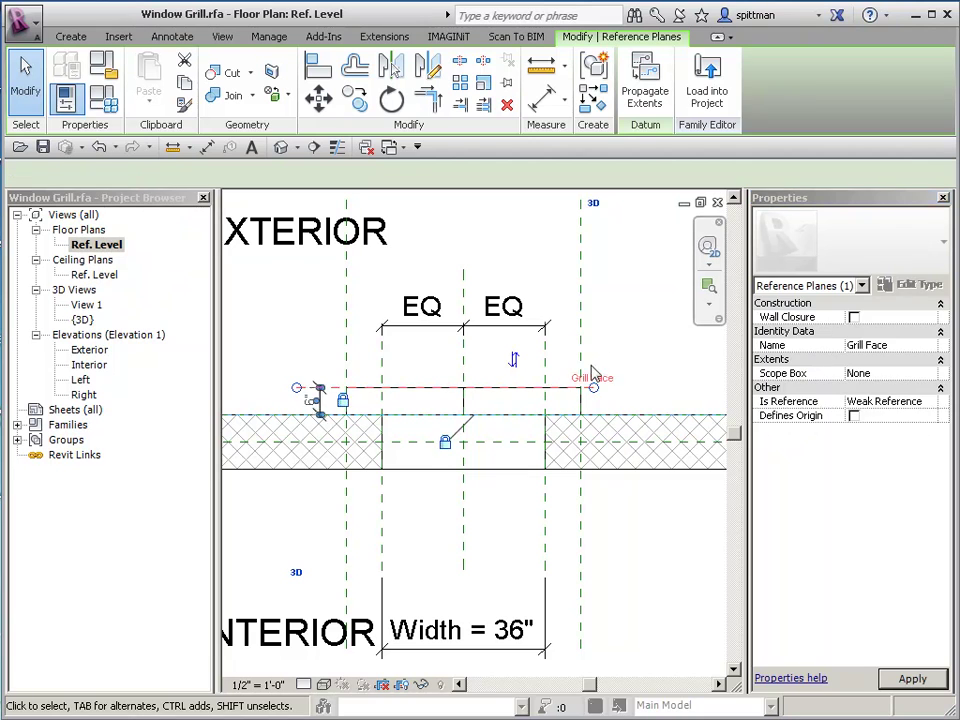
{"action": "left_click", "coordinate": [484, 384]}
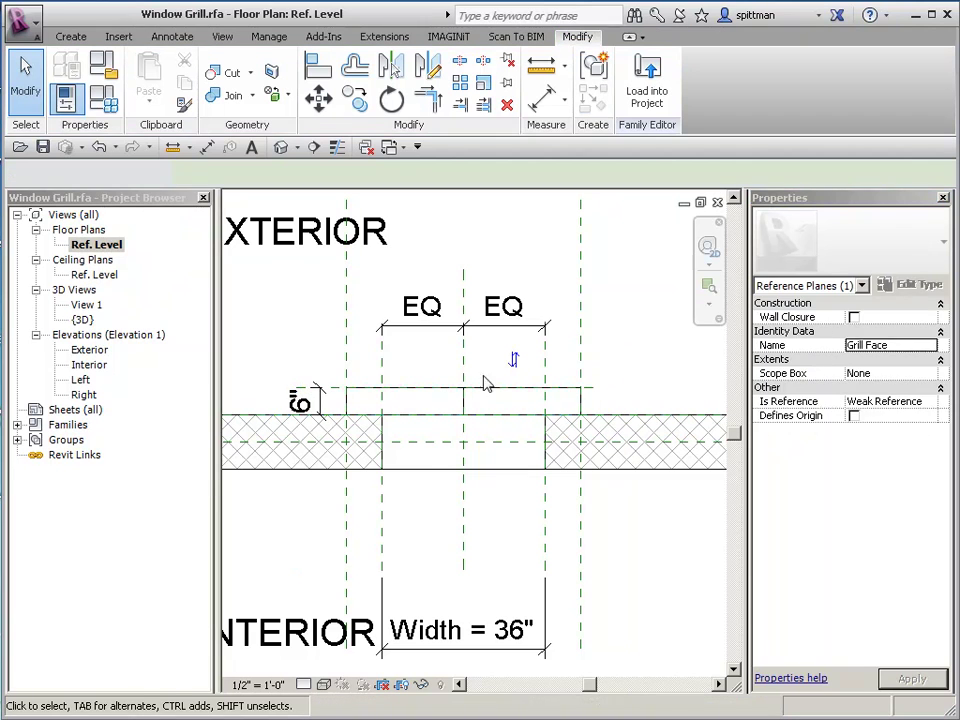
- In the Exterior elevation, set the work plane to Reference Plane : Grill Face
{"action": "double_click", "coordinate": [89, 351]}
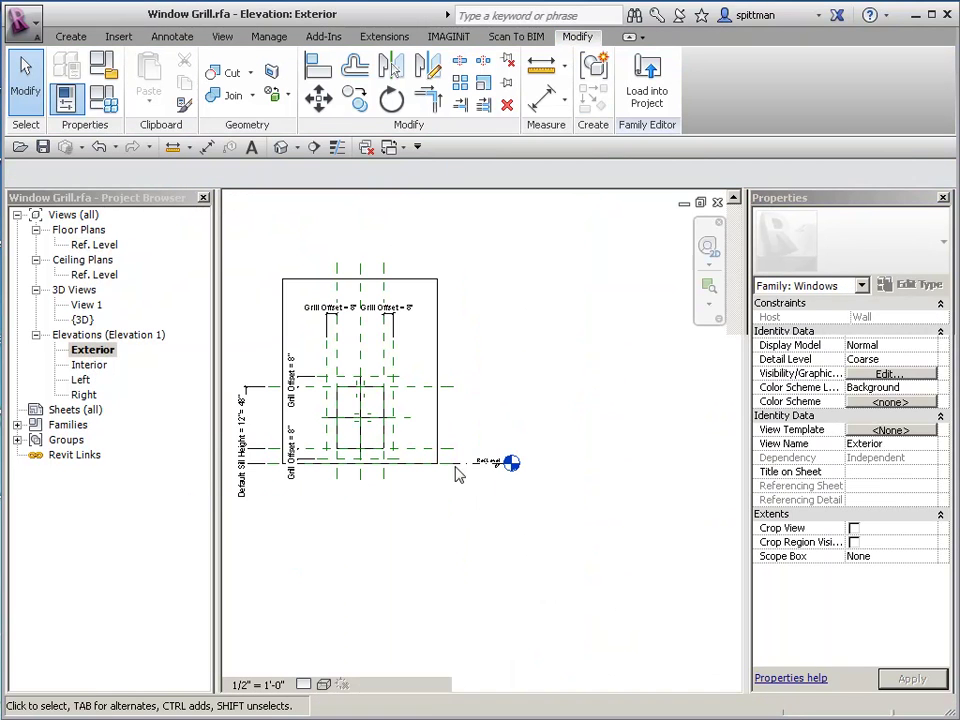
{"action": "scroll", "coordinate": [303, 445], "scroll_direction": "up", "scroll_amount": 2}
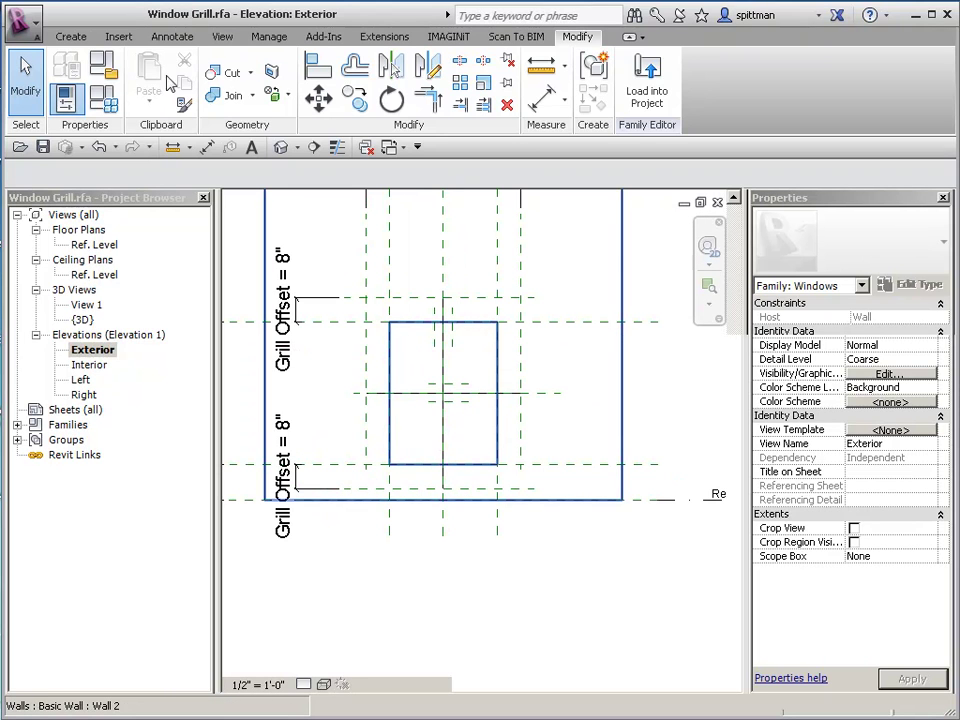
{"action": "left_click", "coordinate": [70, 37]}
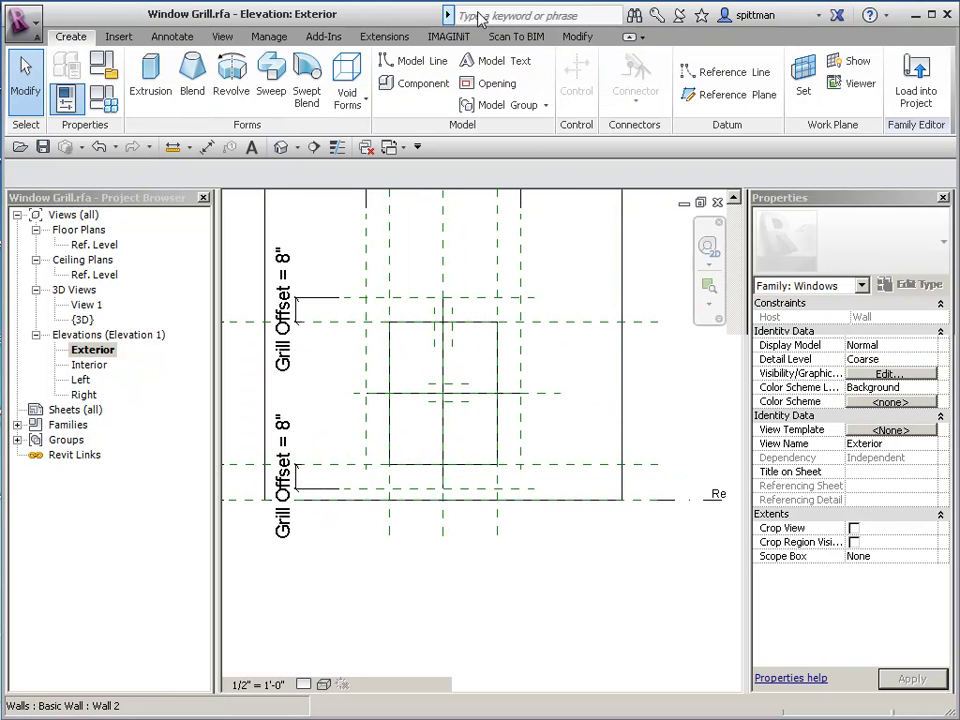
{"action": "left_click", "coordinate": [803, 80]}
{"action": "left_click", "coordinate": [632, 366]}
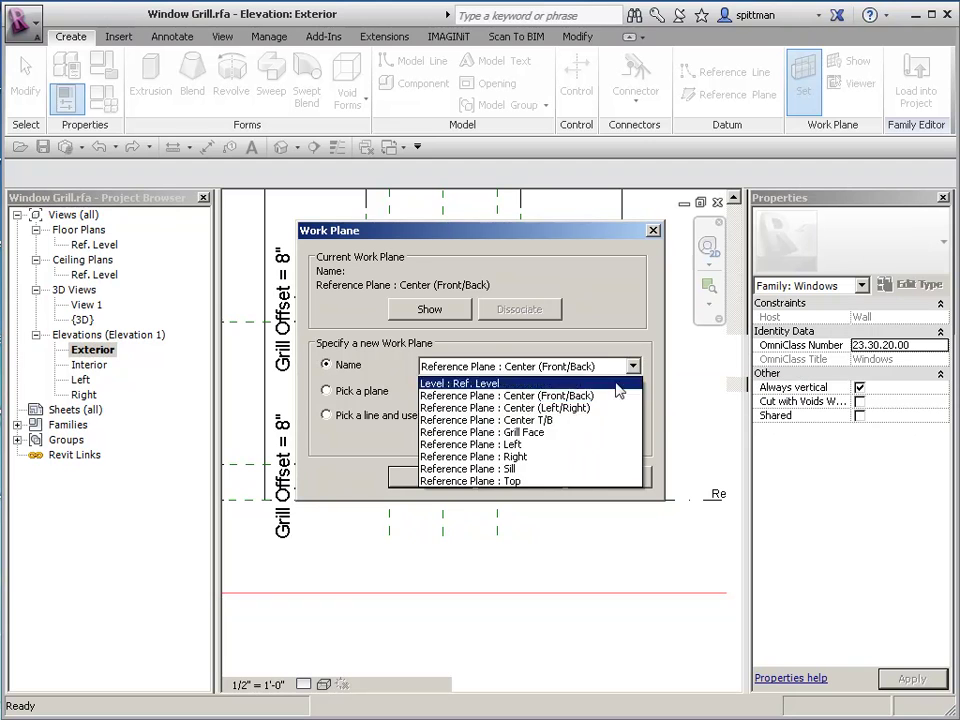
{"action": "left_click", "coordinate": [555, 442]}
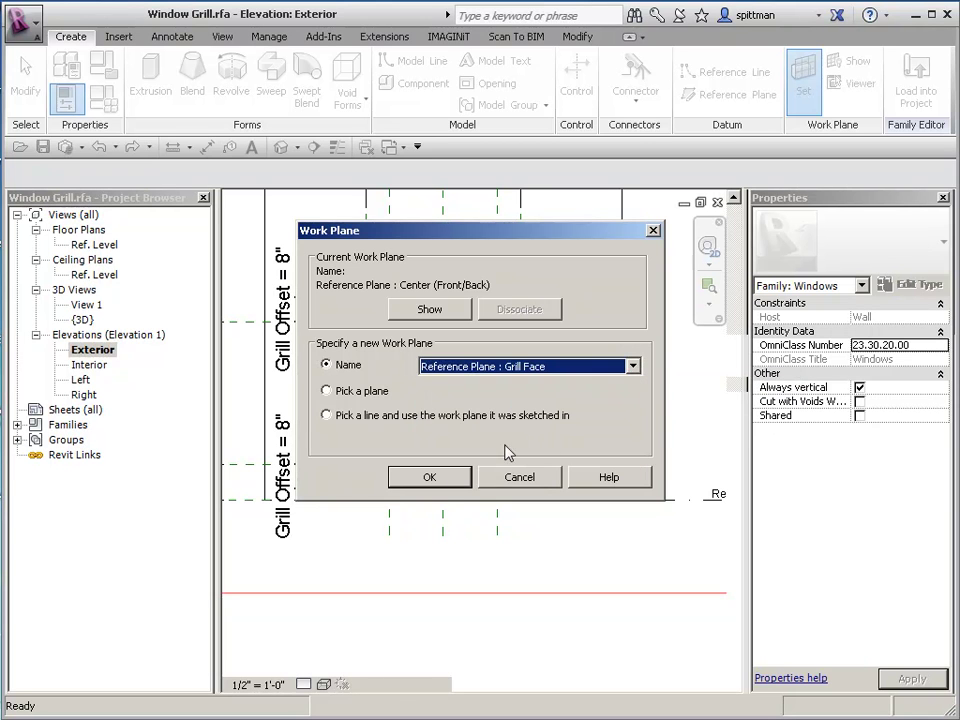
{"action": "left_click", "coordinate": [418, 484]}
- Extend the two short vertical reference planes beside the window's centerline down past the horizontal planes at its middle
{"action": "scroll", "coordinate": [433, 414], "scroll_direction": "up", "scroll_amount": 4}
{"action": "scroll", "coordinate": [465, 407], "scroll_direction": "down", "scroll_amount": 2}
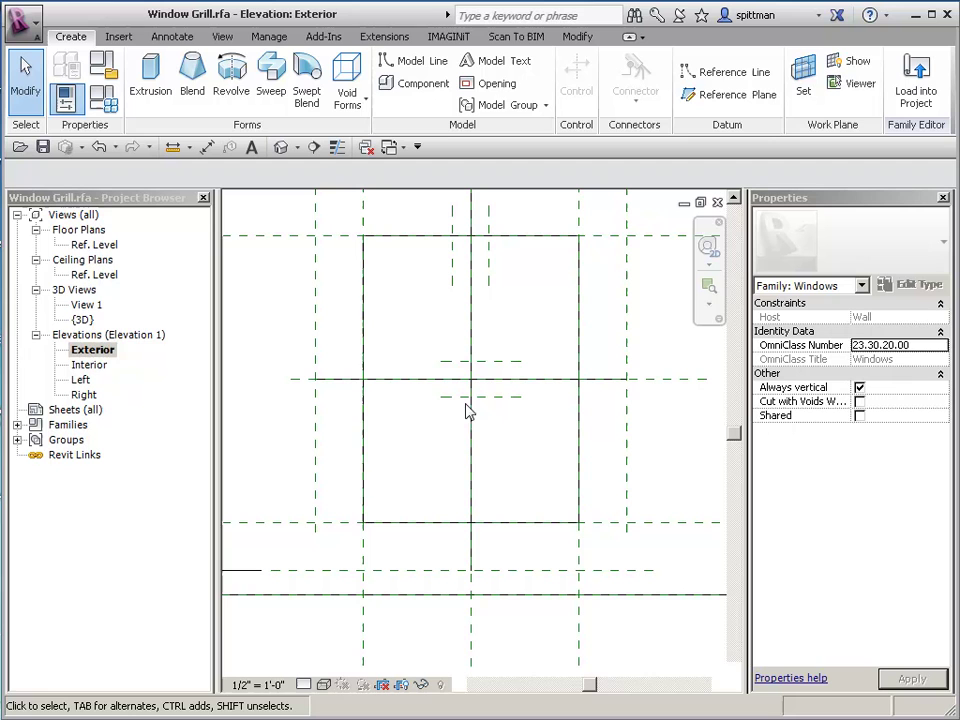
{"action": "left_click", "coordinate": [489, 284]}
{"action": "left_click_drag", "start_coordinate": [489, 286], "coordinate": [488, 451]}
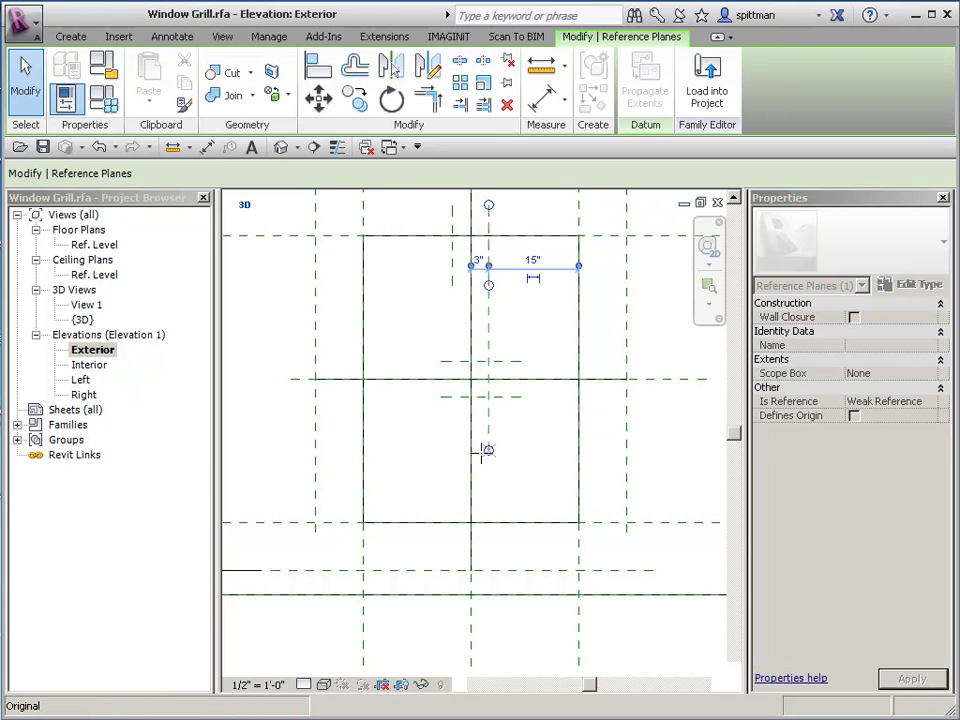
{"action": "left_click", "coordinate": [452, 283]}
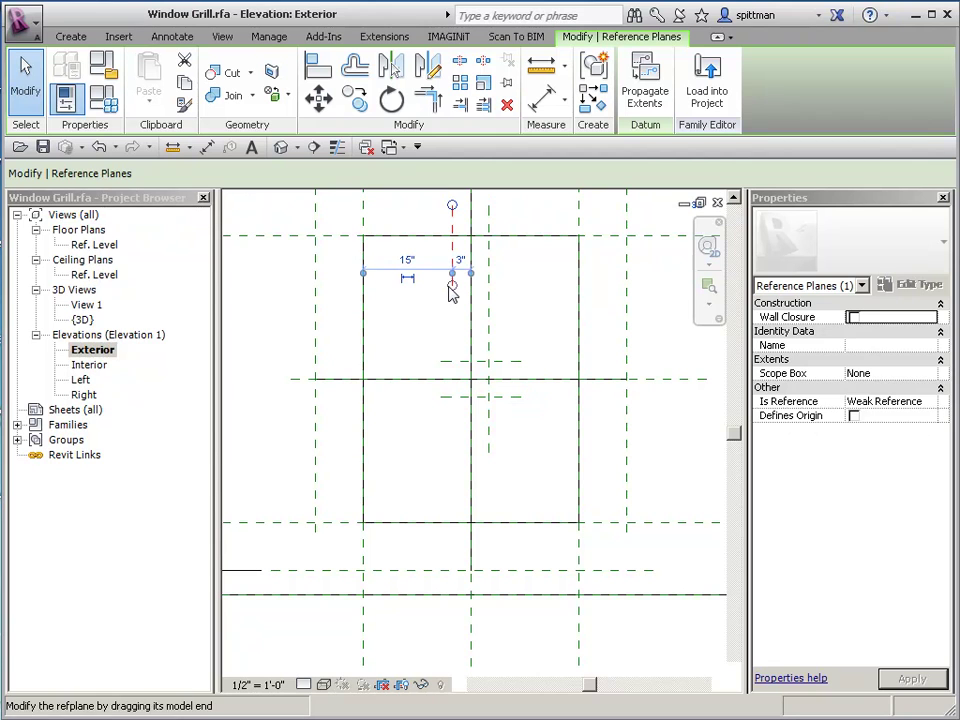
{"action": "left_click_drag", "start_coordinate": [452, 288], "coordinate": [450, 437]}
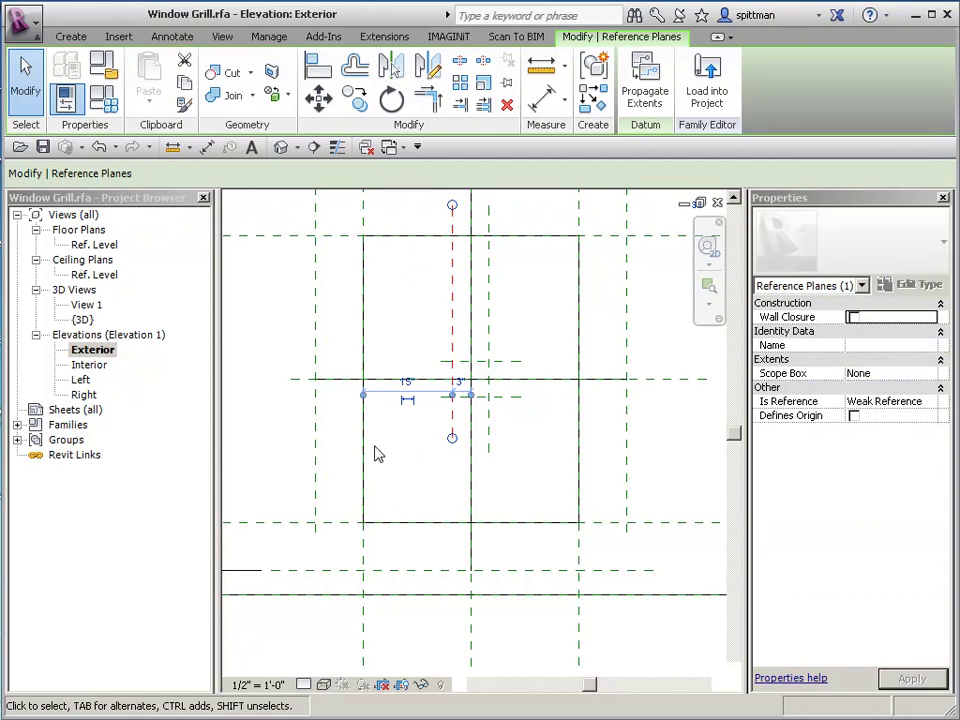
- Draw a chained diamond of Grill [projection] model lines at the window centre, using the offset reference plane intersections as corners
{"action": "left_click", "coordinate": [71, 36]}
{"action": "left_click", "coordinate": [420, 61]}
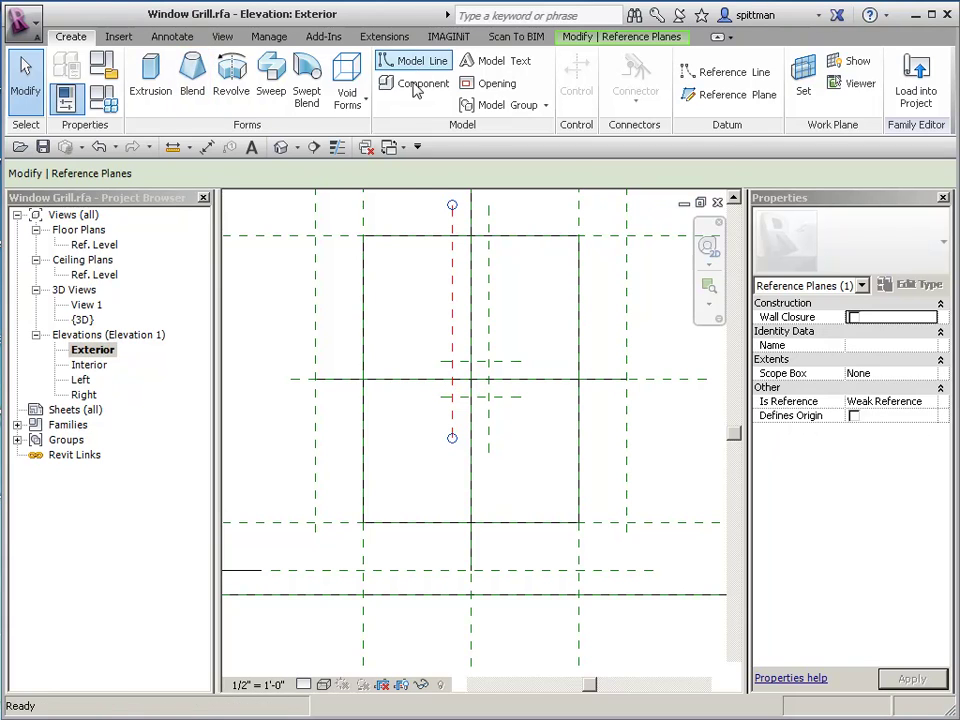
{"action": "left_click", "coordinate": [471, 361]}
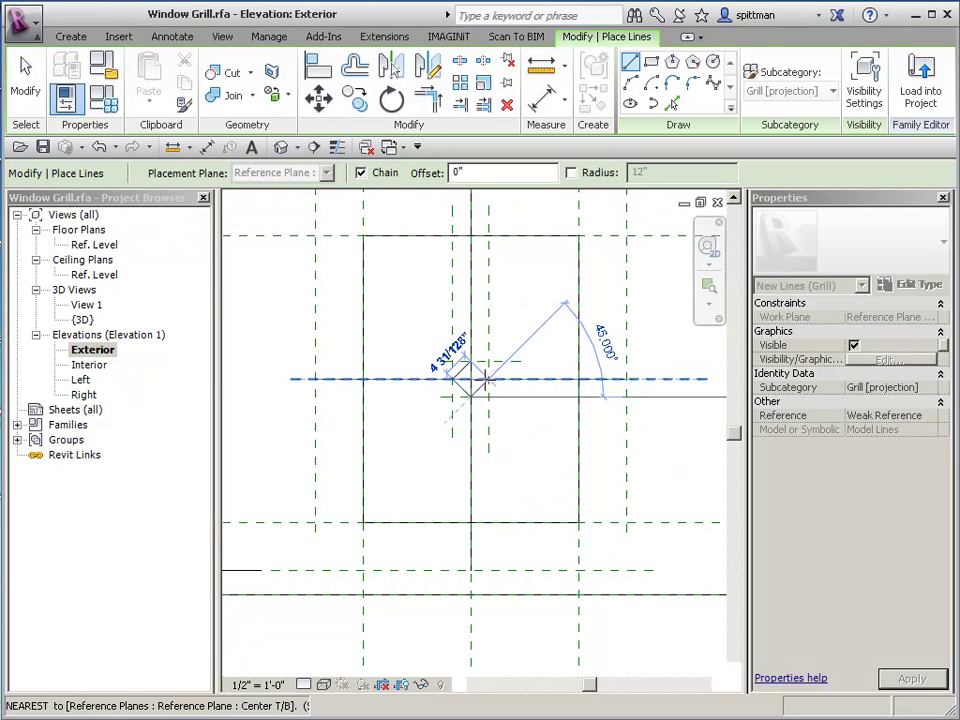
{"action": "left_click", "coordinate": [487, 379]}
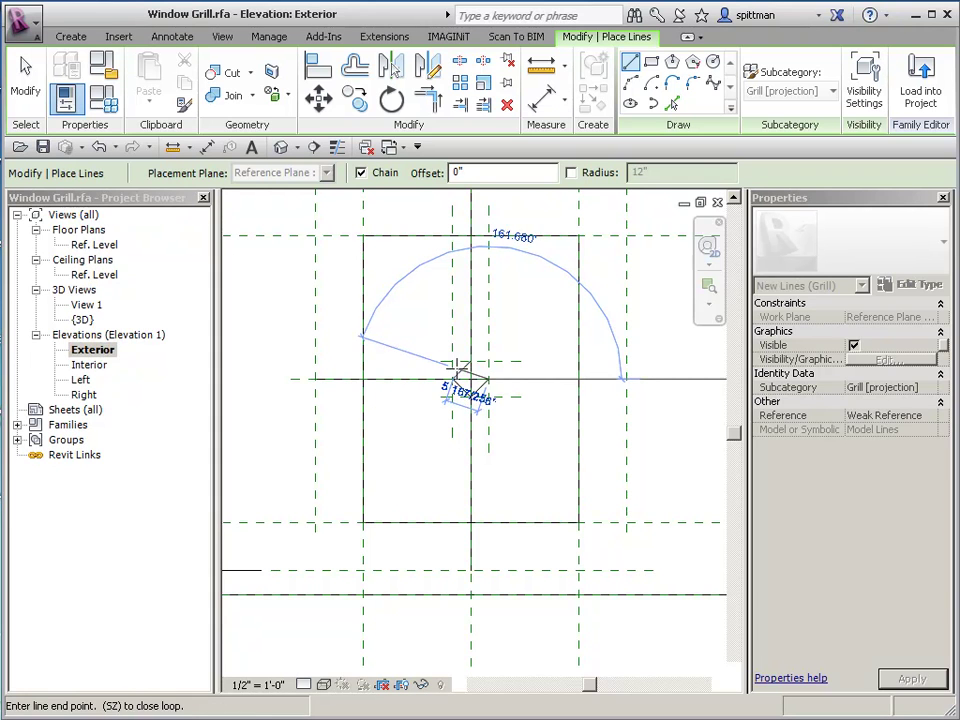
{"action": "left_click", "coordinate": [470, 360]}
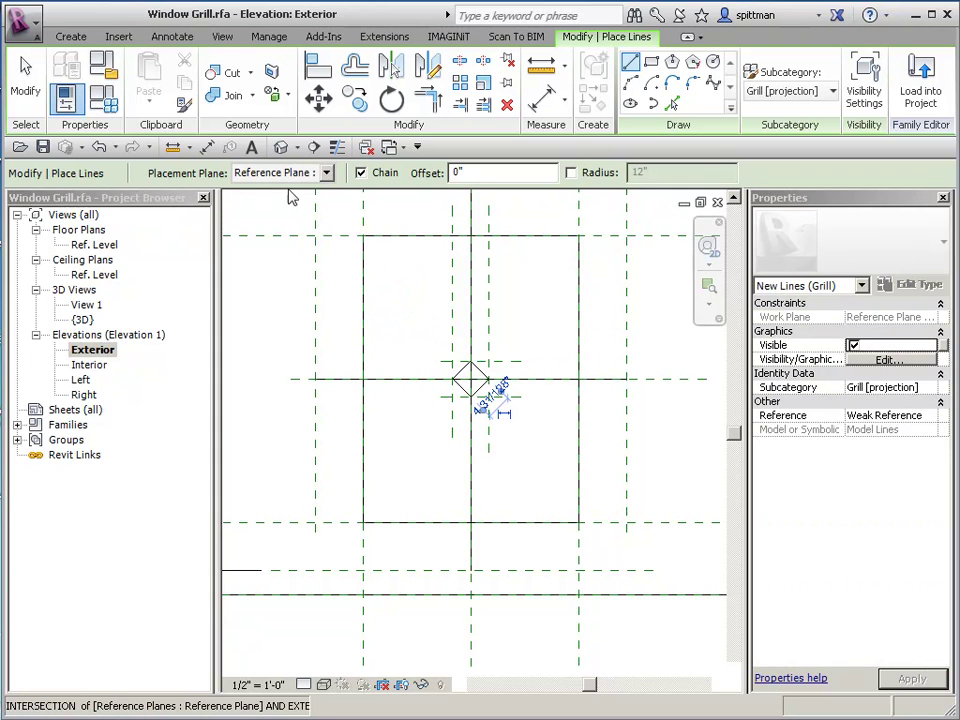
{"action": "left_click", "coordinate": [25, 80]}
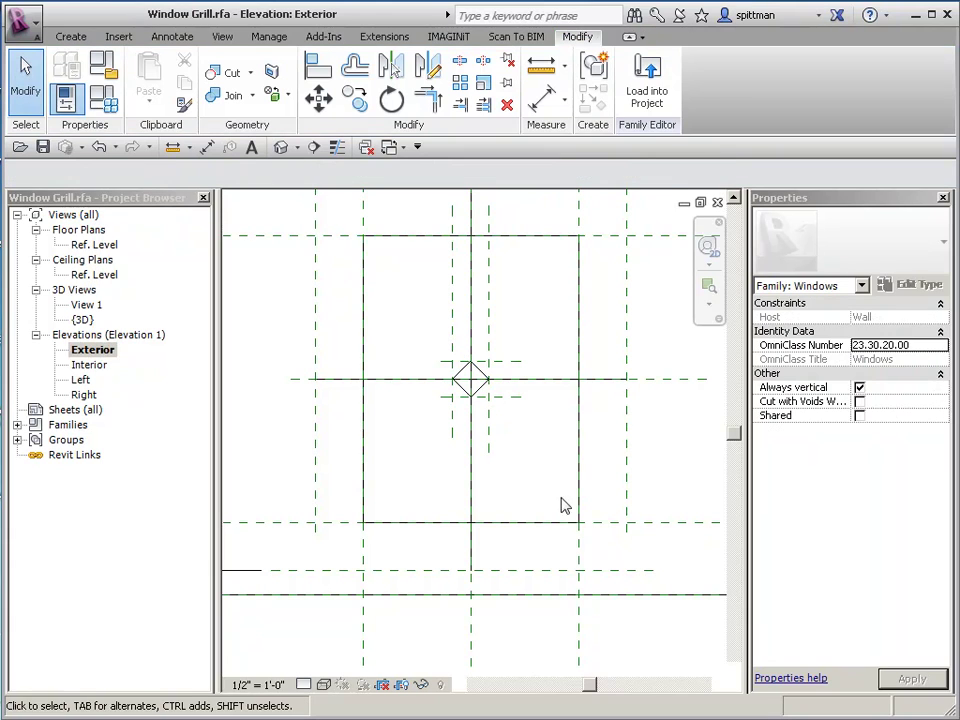
- In the 3D view, split the vertical grill line inside the centre diamond
{"action": "left_click", "coordinate": [281, 147]}
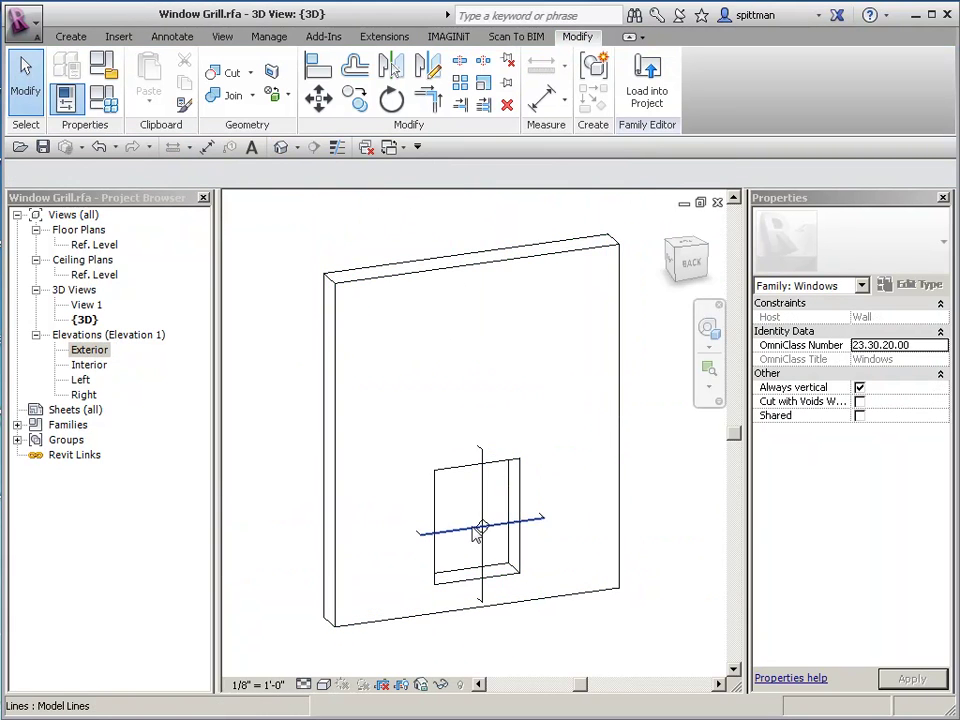
{"action": "scroll", "coordinate": [490, 550], "scroll_direction": "up", "scroll_amount": 5}
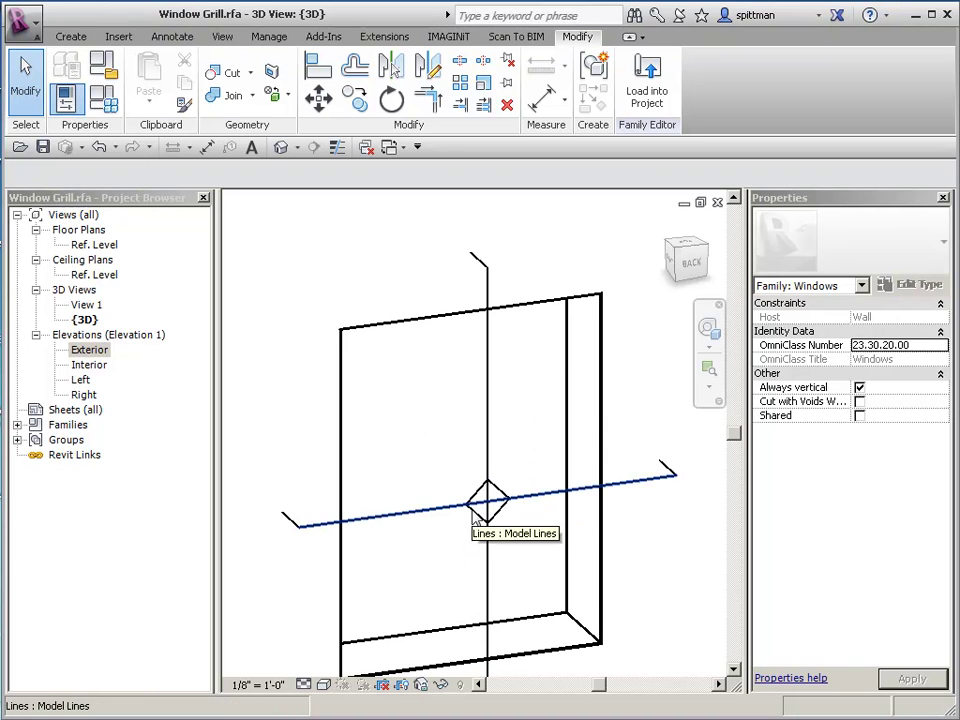
{"action": "left_click", "coordinate": [459, 60]}
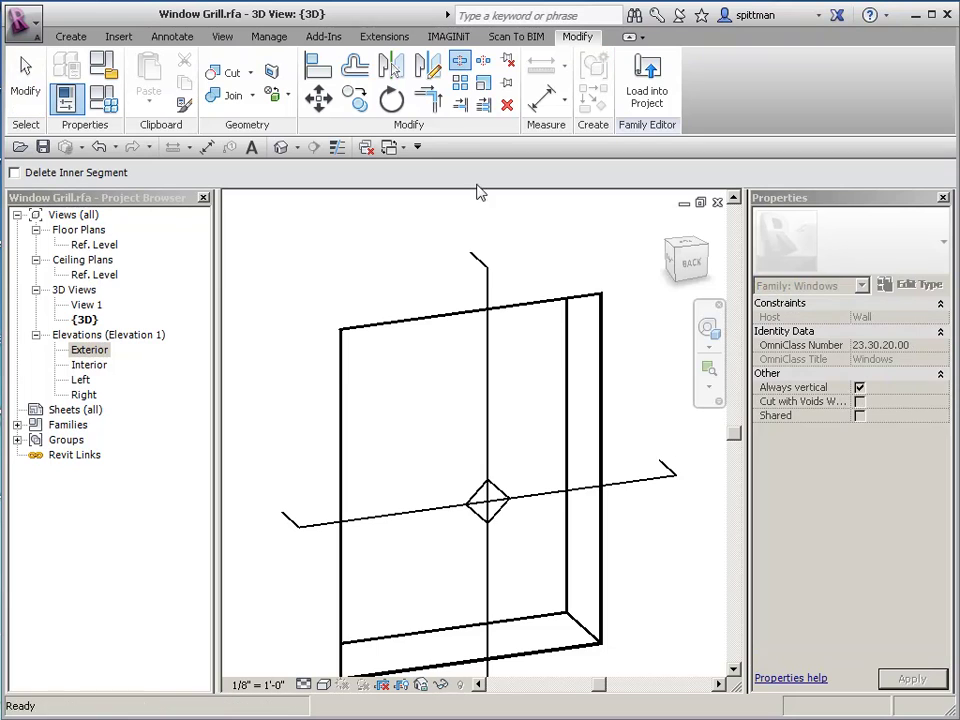
{"action": "left_click", "coordinate": [490, 495]}
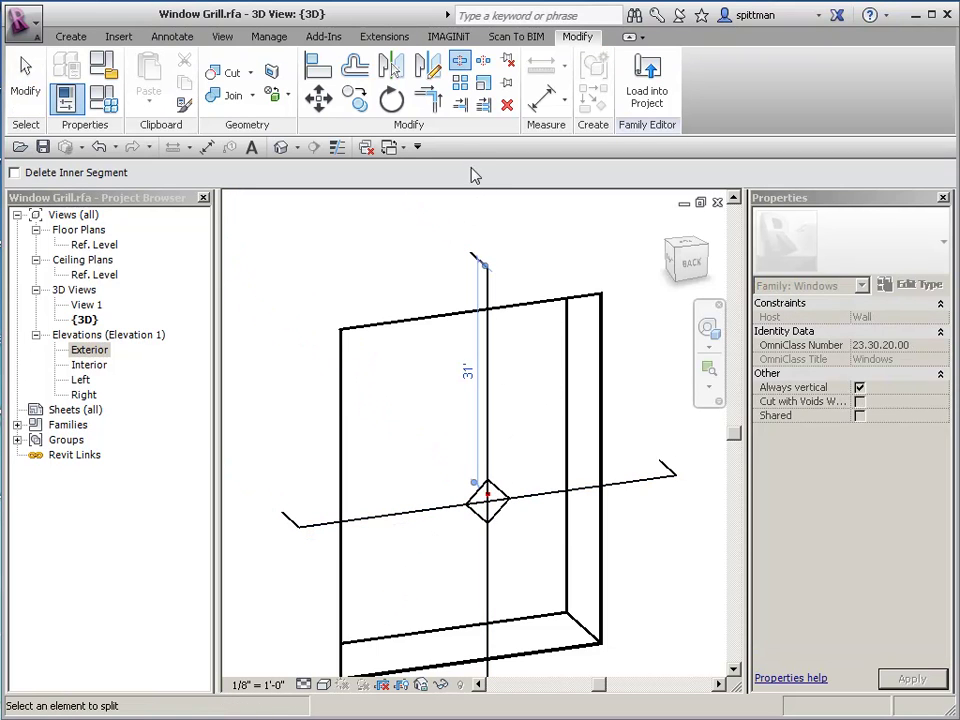
- Trim the vertical and horizontal grill lines back to the edges of the centre diamond
{"action": "left_click", "coordinate": [427, 97]}
{"action": "left_click", "coordinate": [490, 458]}
{"action": "left_click", "coordinate": [506, 503]}
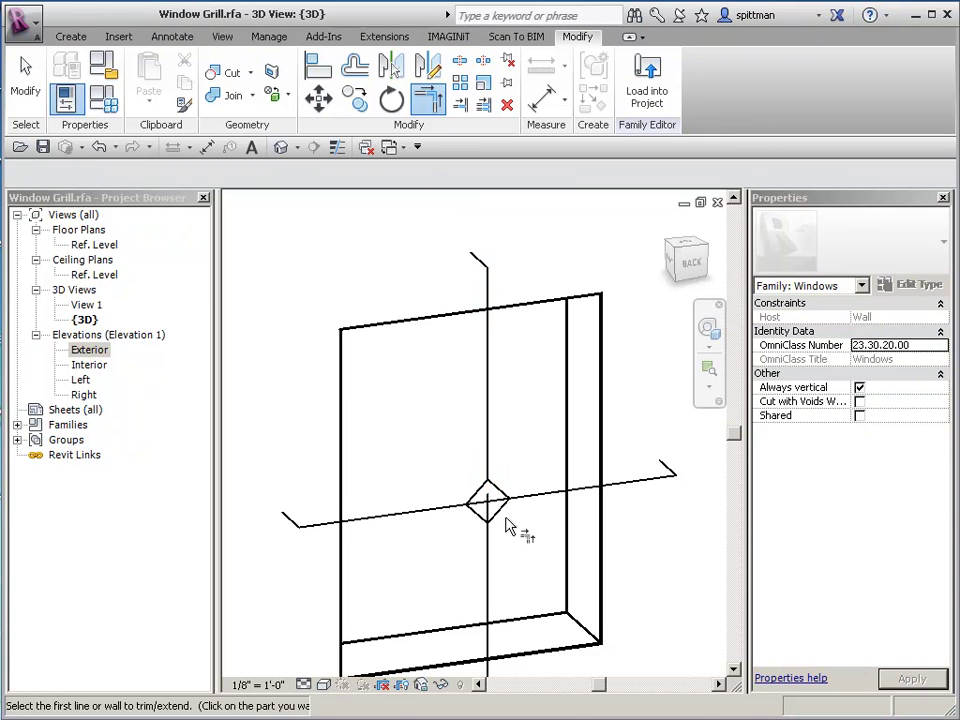
{"action": "left_click", "coordinate": [504, 514]}
{"action": "left_click", "coordinate": [516, 504]}
{"action": "left_click", "coordinate": [493, 514]}
{"action": "left_click", "coordinate": [463, 518]}
{"action": "scroll", "coordinate": [557, 424], "scroll_direction": "down", "scroll_amount": 4}
{"action": "middle_click_drag", "start_coordinate": [626, 524], "coordinate": [584, 482]}
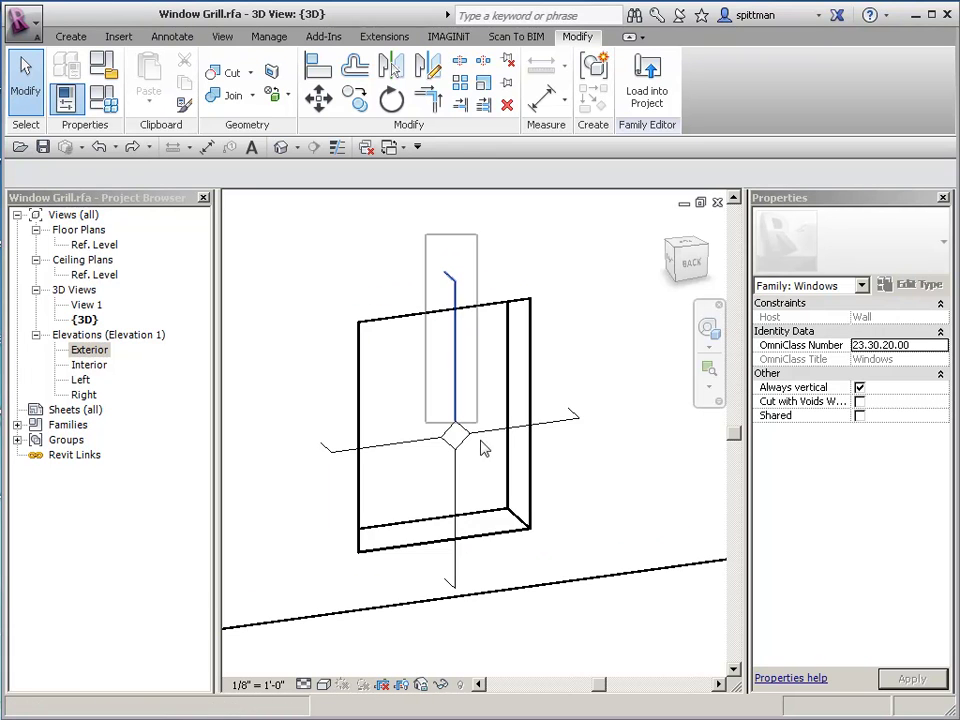
- Hide the vertical grill lines and their end returns in Plan/RCP and when cut in Plan/RCP, showing them only at Coarse detail
{"action": "left_click", "coordinate": [476, 628]}
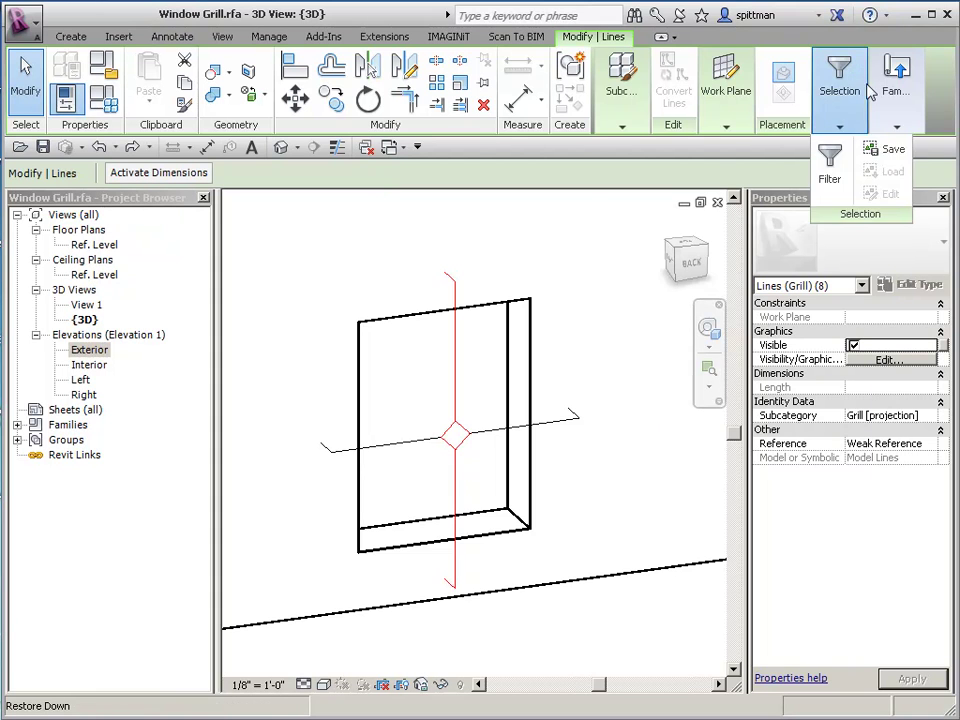
{"action": "mouse_move", "coordinate": [713, 113]}
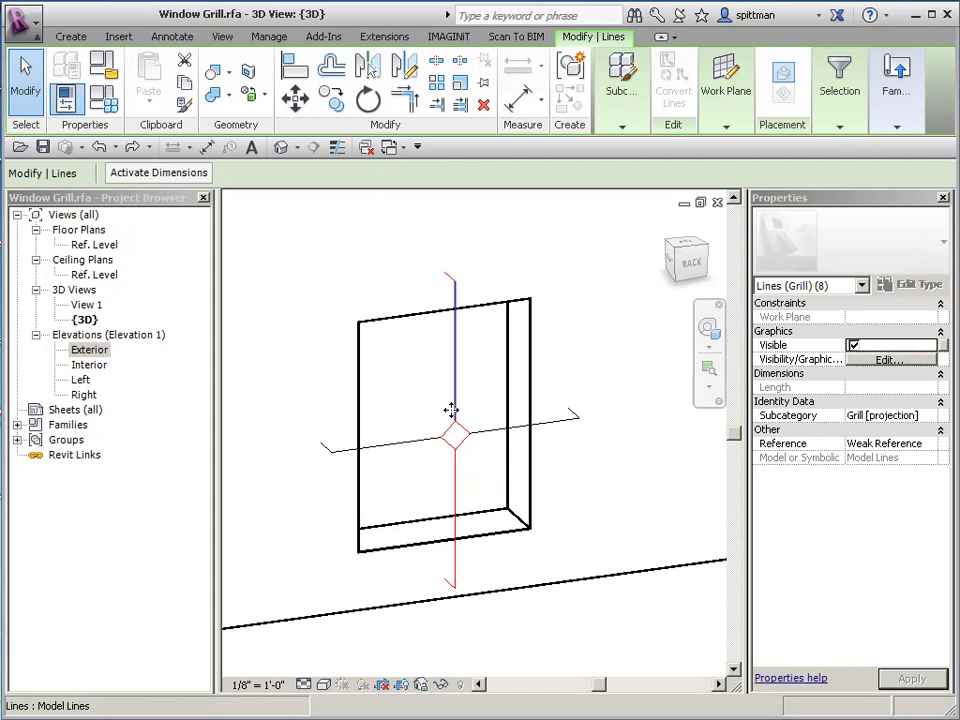
{"action": "left_click_drag", "start_coordinate": [429, 404], "coordinate": [488, 468]}
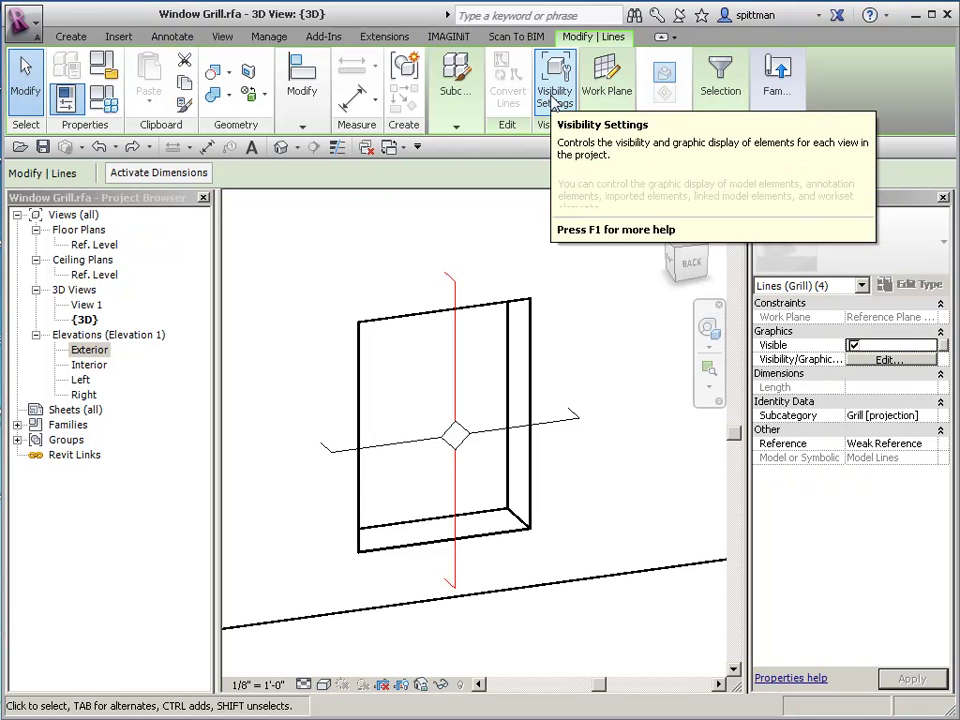
{"action": "left_click", "coordinate": [554, 95]}
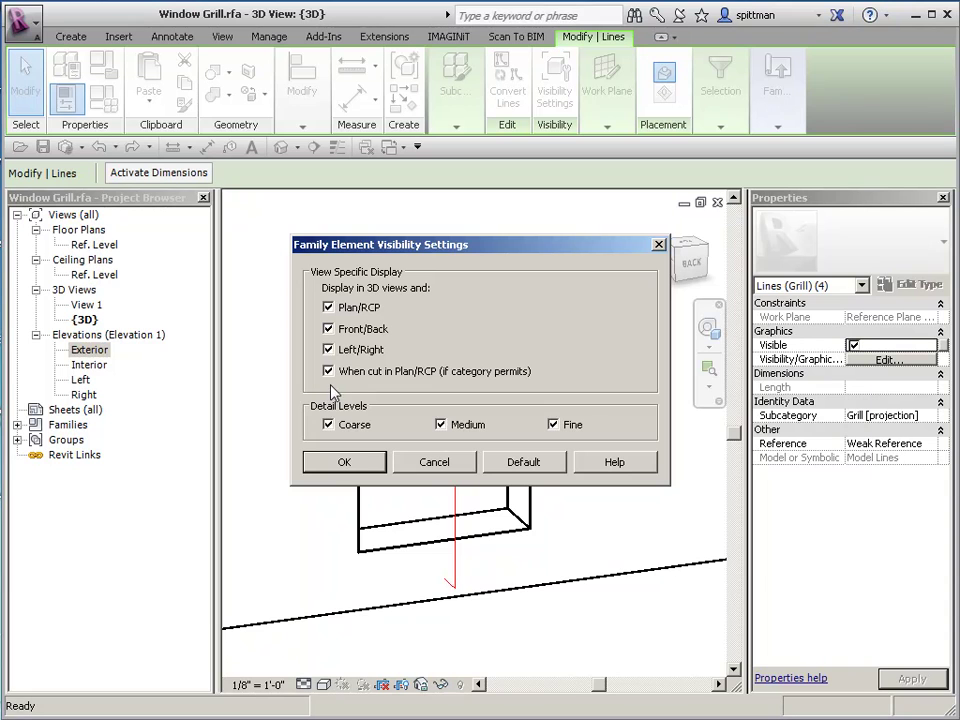
{"action": "left_click", "coordinate": [329, 309]}
{"action": "left_click", "coordinate": [329, 371]}
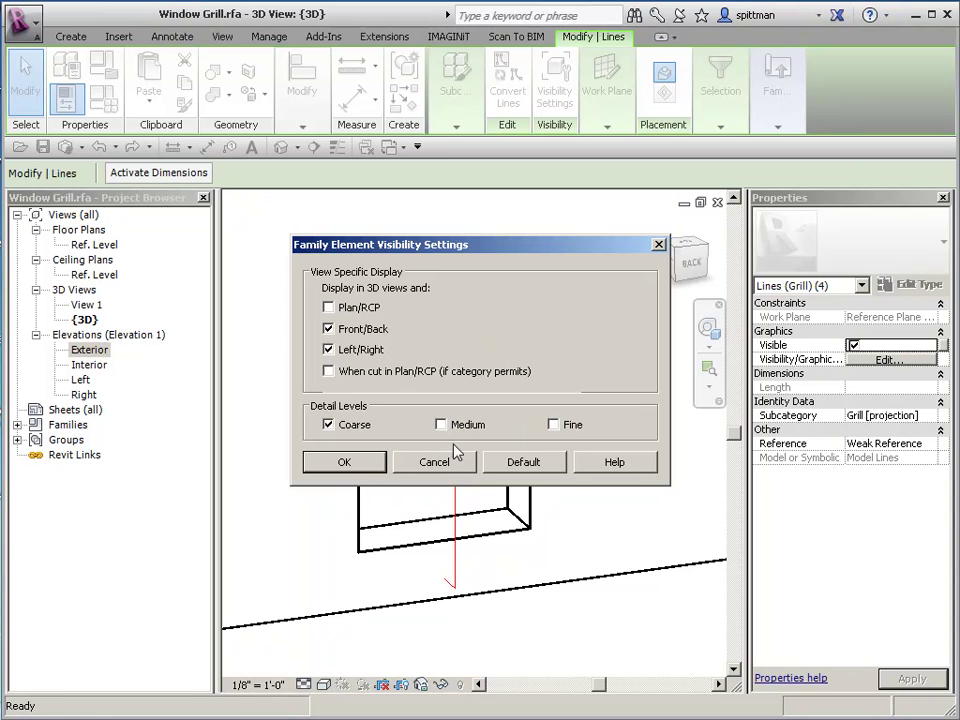
{"action": "left_click", "coordinate": [344, 463]}
{"action": "key", "text": "Escape"}
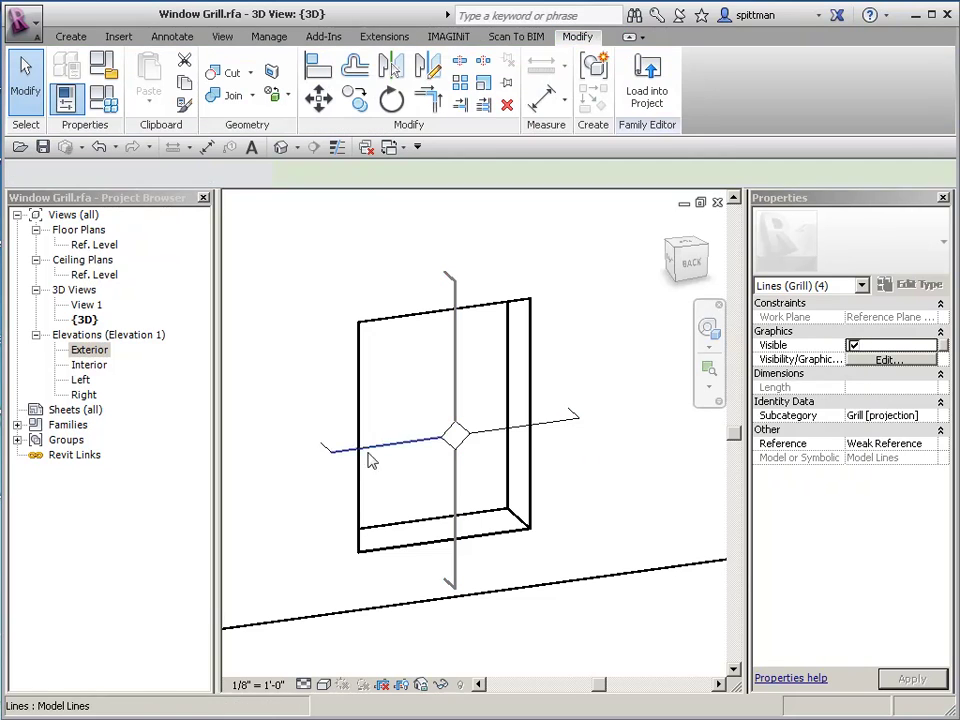
- Turn off Plan/RCP, cut Plan/RCP, Medium and Fine display for the horizontal grill lines and their end returns
{"action": "left_click_drag", "start_coordinate": [289, 420], "coordinate": [584, 451]}
{"action": "left_click_drag", "start_coordinate": [618, 413], "coordinate": [555, 476], "text": "ctrl"}
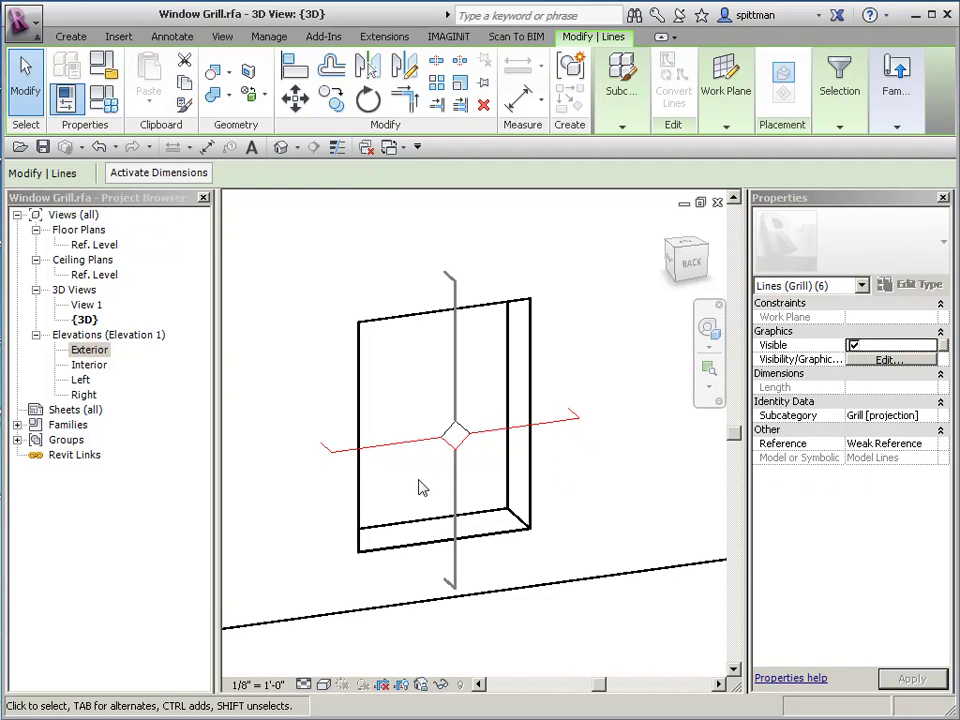
{"action": "left_click_drag", "start_coordinate": [422, 487], "coordinate": [510, 410], "text": "shift"}
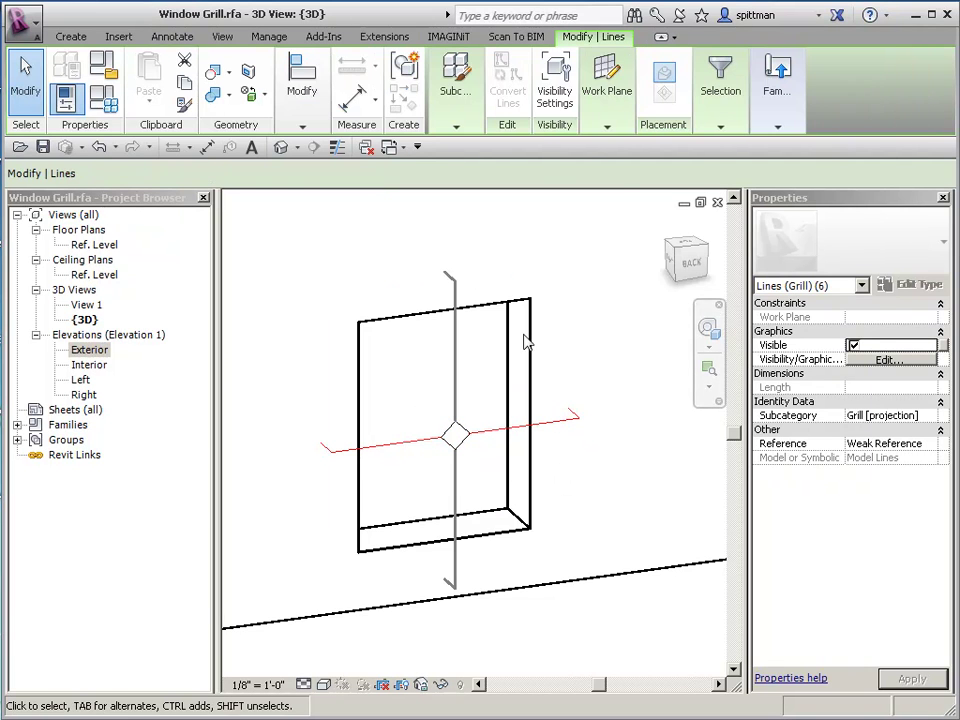
{"action": "left_click", "coordinate": [556, 98]}
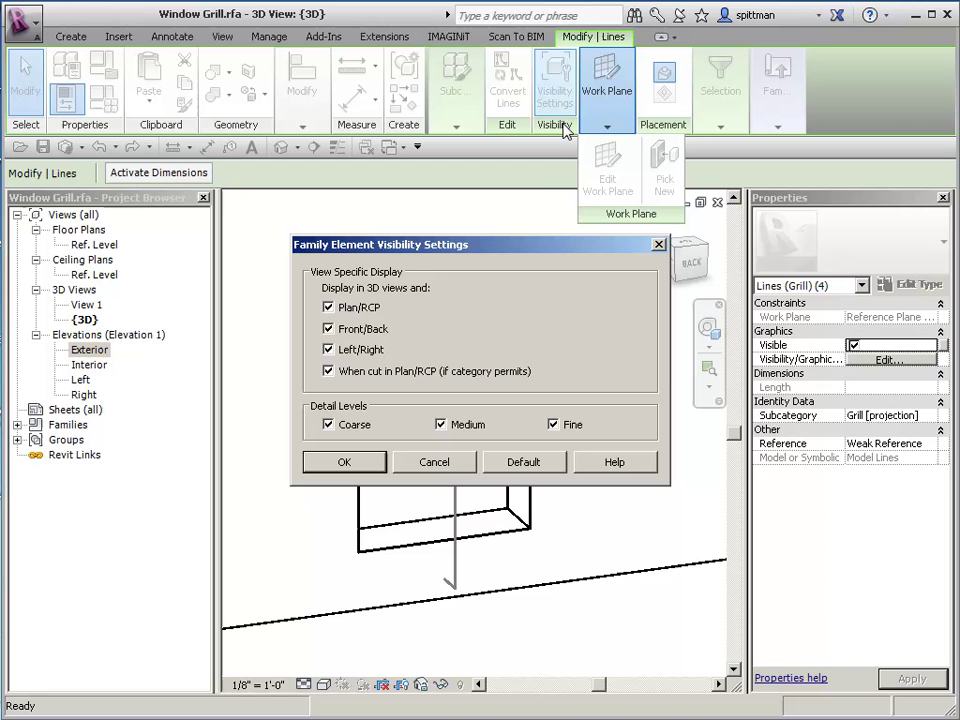
{"action": "left_click", "coordinate": [328, 308]}
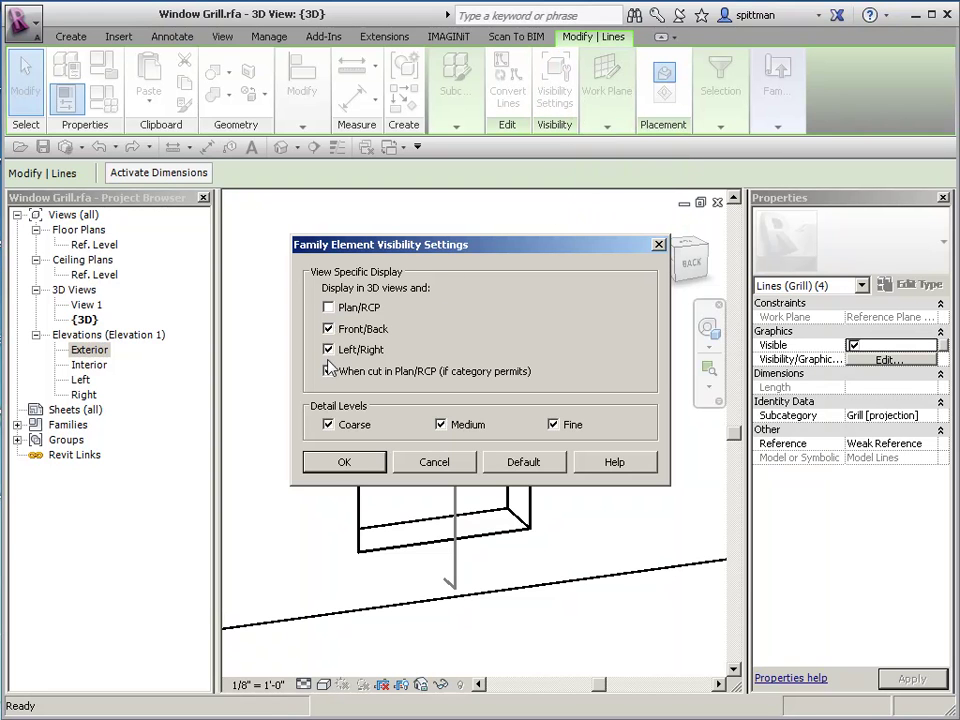
{"action": "left_click", "coordinate": [329, 372]}
{"action": "left_click", "coordinate": [452, 427]}
{"action": "left_click", "coordinate": [553, 425]}
{"action": "left_click", "coordinate": [344, 462]}
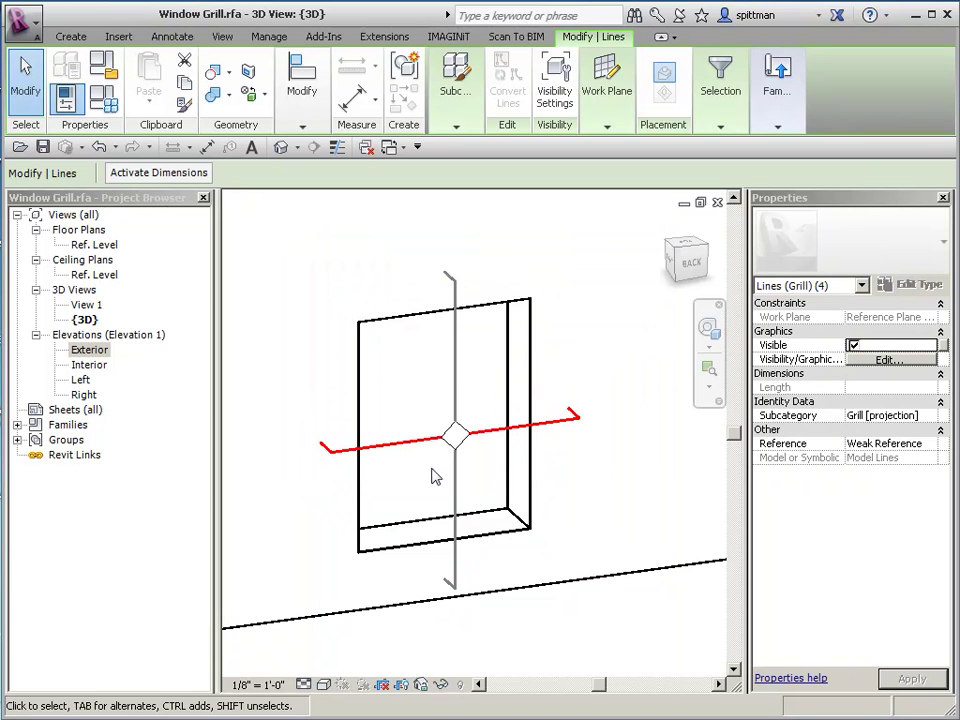
{"action": "left_click", "coordinate": [431, 476]}
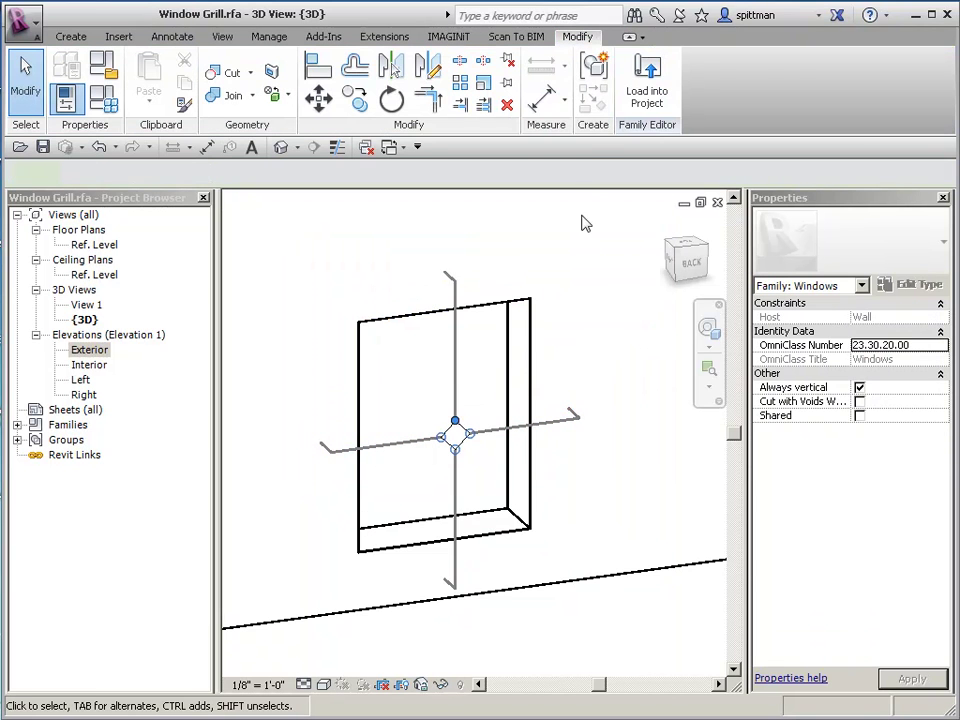
- Restrict the four centre diamond lines to Coarse detail, with Plan/RCP and cut Plan/RCP display turned off
{"action": "left_click_drag", "start_coordinate": [585, 224], "coordinate": [430, 450]}
{"action": "left_click", "coordinate": [554, 92]}
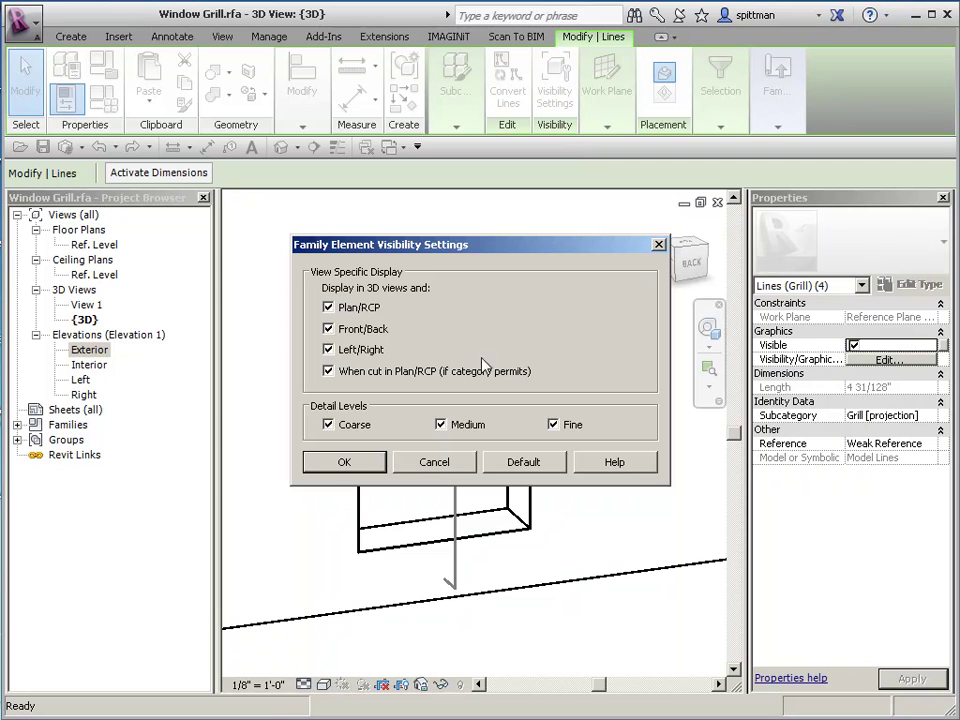
{"action": "left_click", "coordinate": [330, 375]}
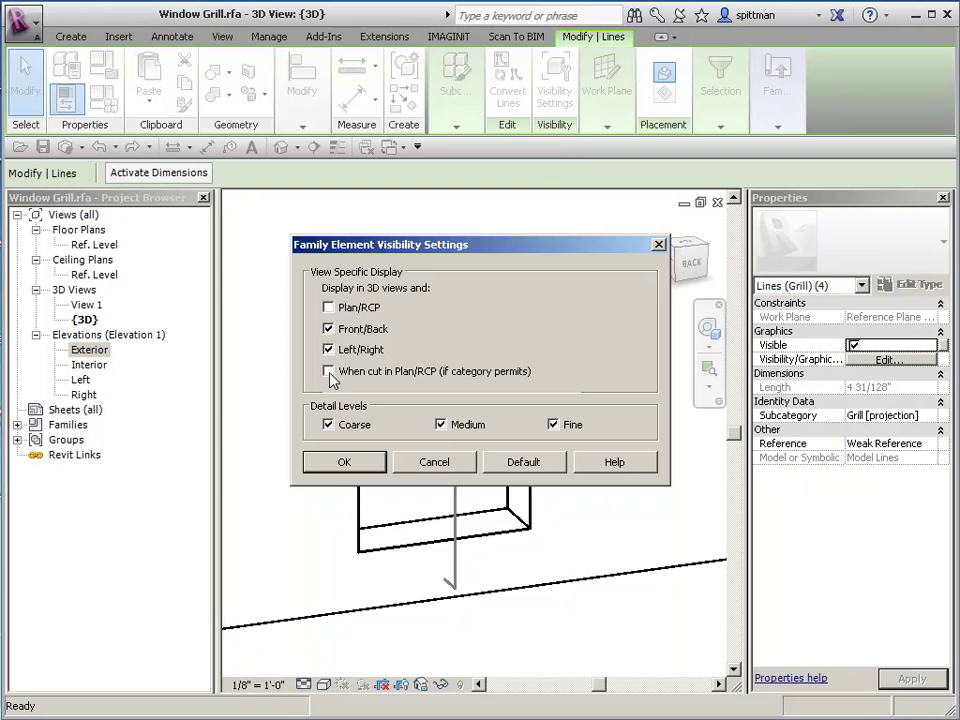
{"action": "left_click", "coordinate": [553, 425]}
{"action": "left_click", "coordinate": [340, 462]}
{"action": "left_click", "coordinate": [581, 476]}
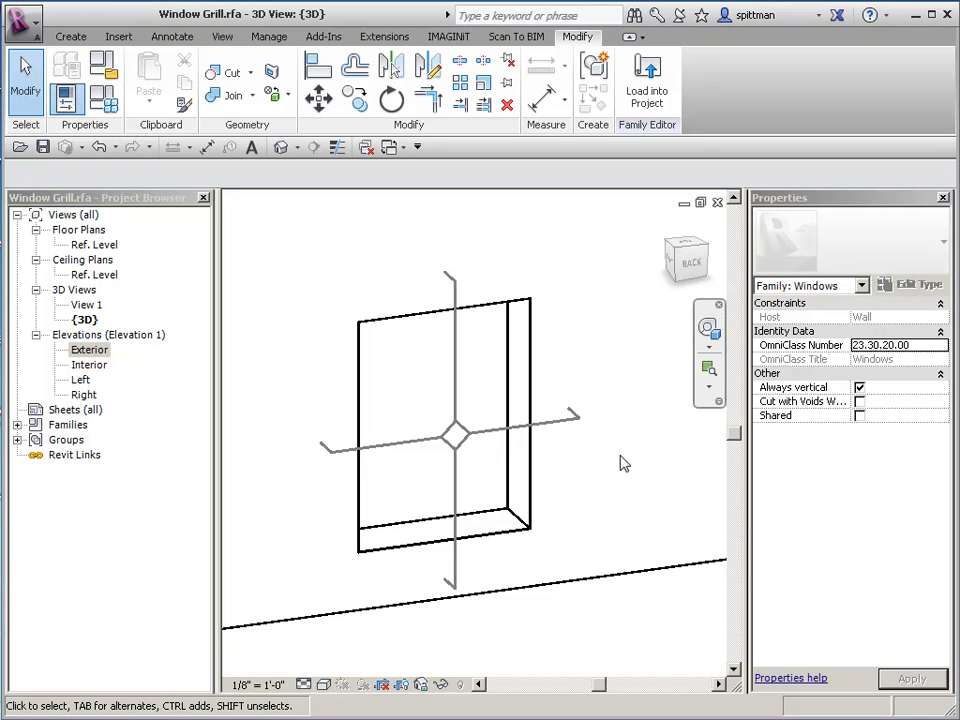
- Start a sweep and pick its path along the horizontal grill lines, both end returns and the lower half of the diamond
{"action": "left_click", "coordinate": [80, 38]}
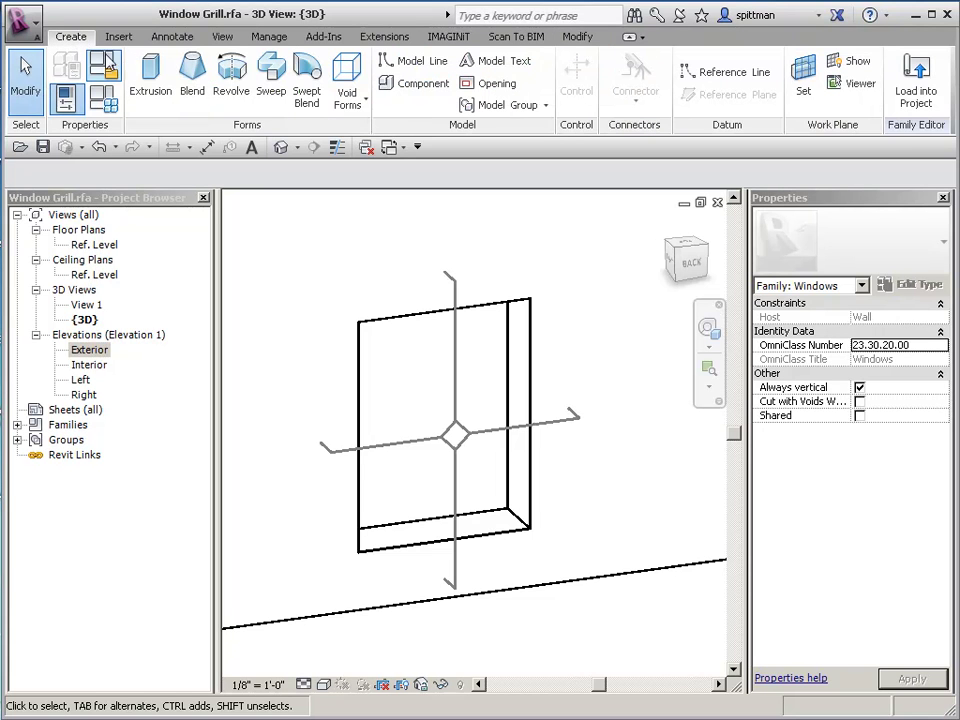
{"action": "left_click", "coordinate": [272, 80]}
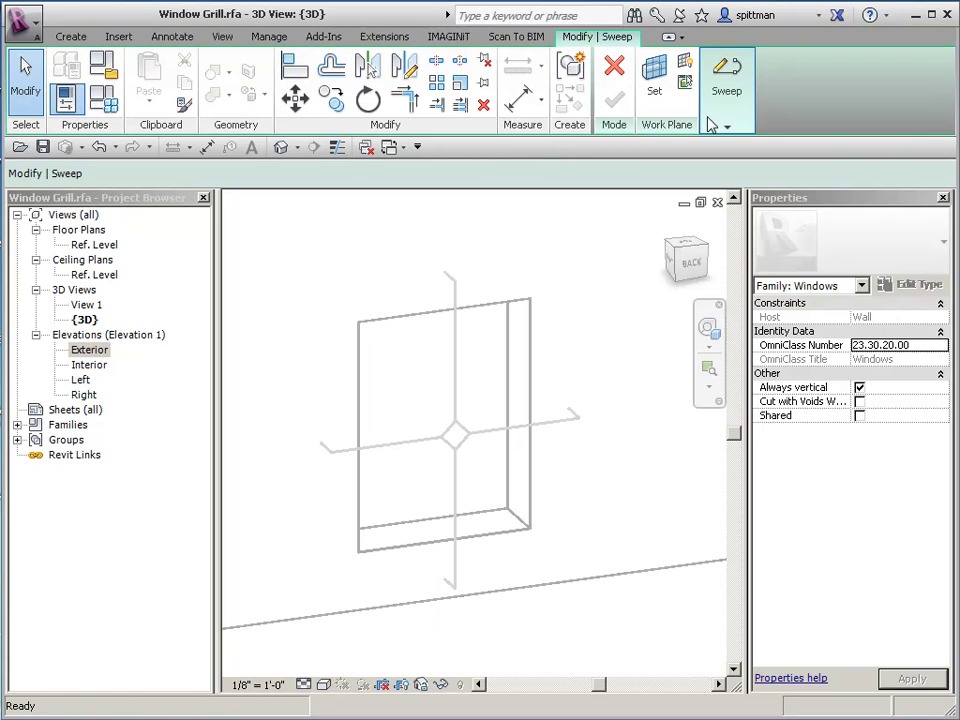
{"action": "mouse_move", "coordinate": [727, 124]}
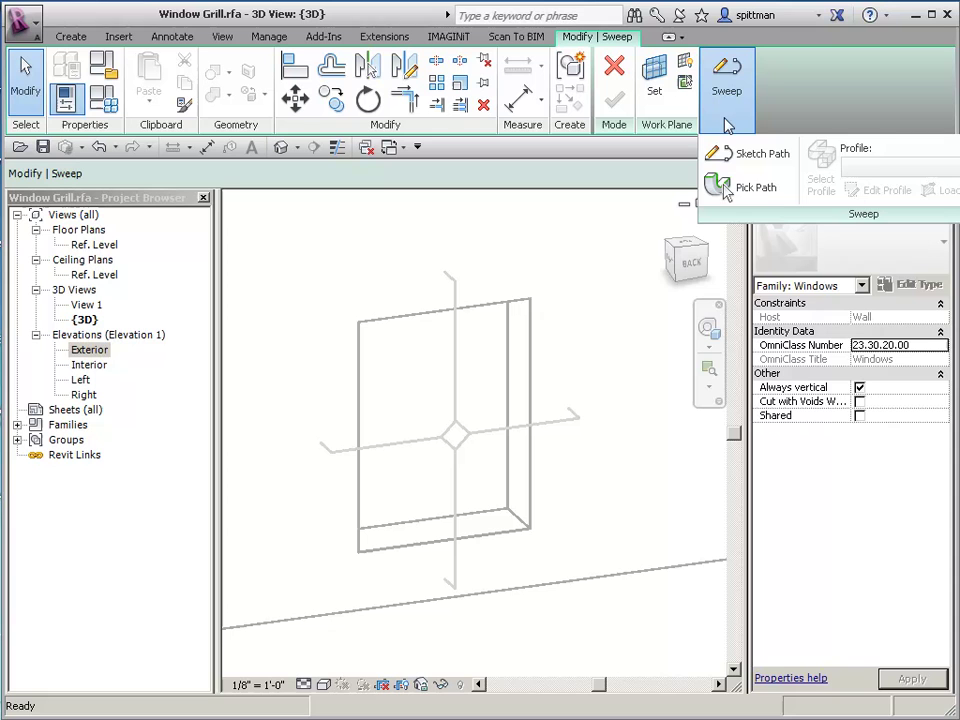
{"action": "left_click", "coordinate": [733, 190]}
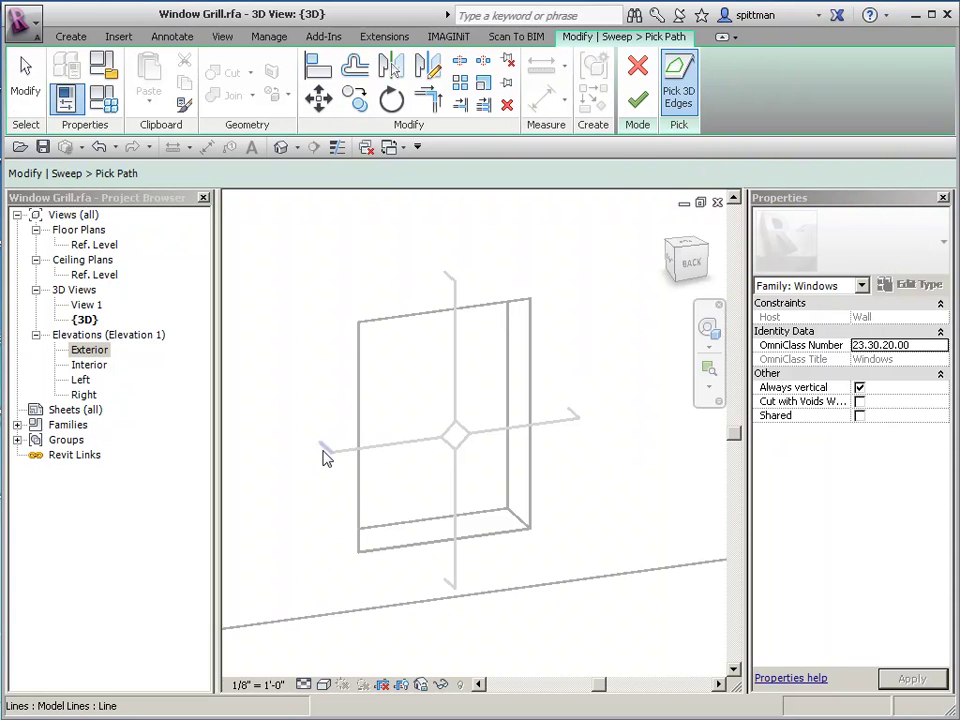
{"action": "left_click", "coordinate": [395, 447]}
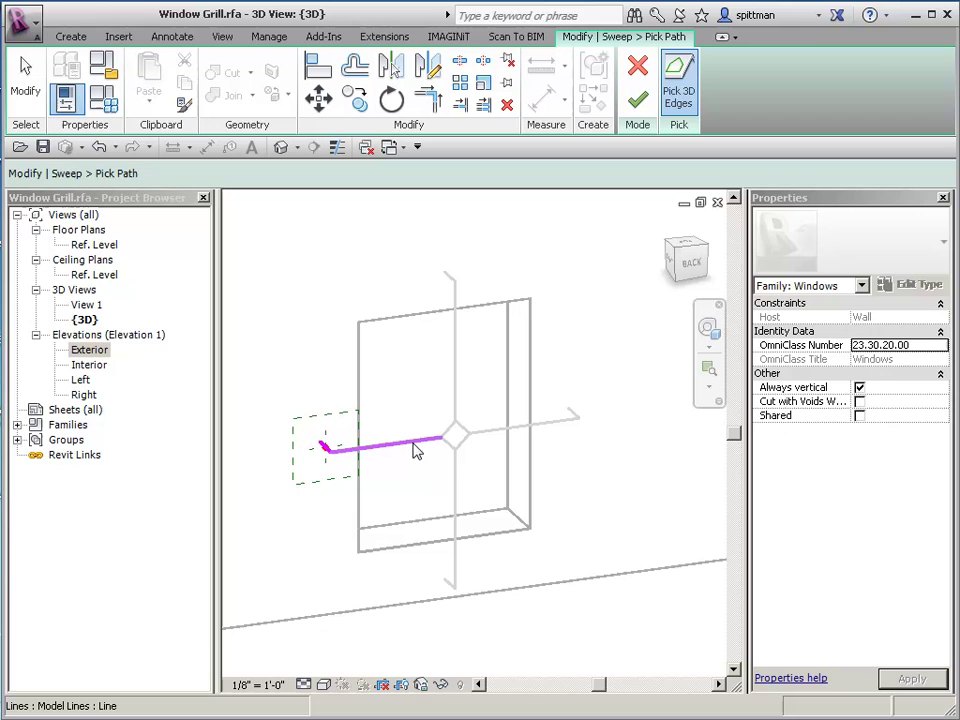
{"action": "left_click", "coordinate": [463, 444]}
{"action": "left_click", "coordinate": [574, 425]}
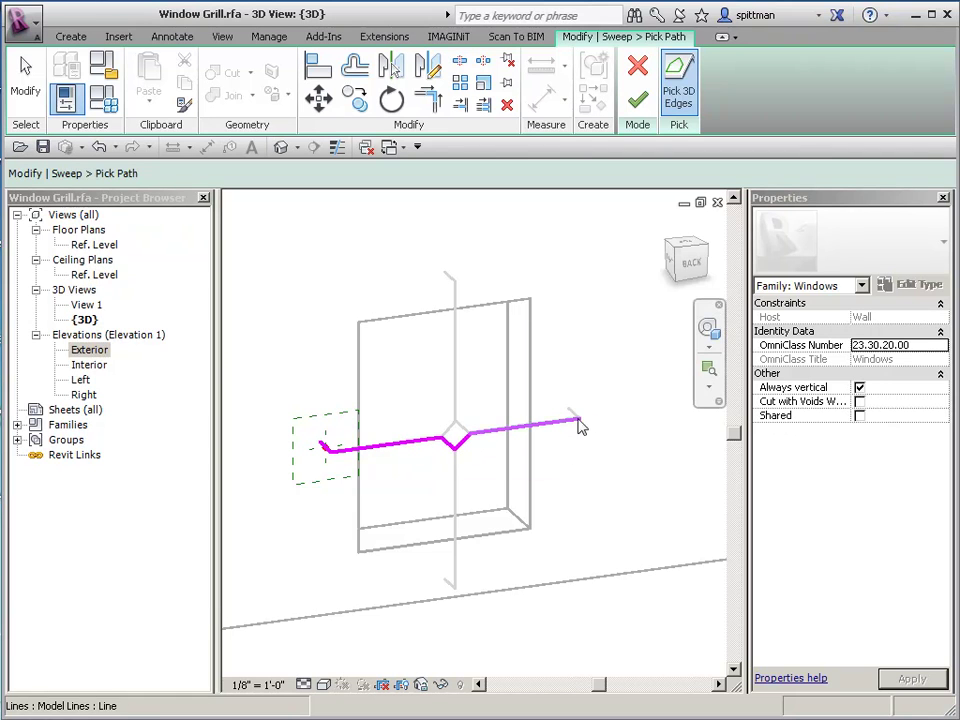
{"action": "left_click", "coordinate": [574, 413]}
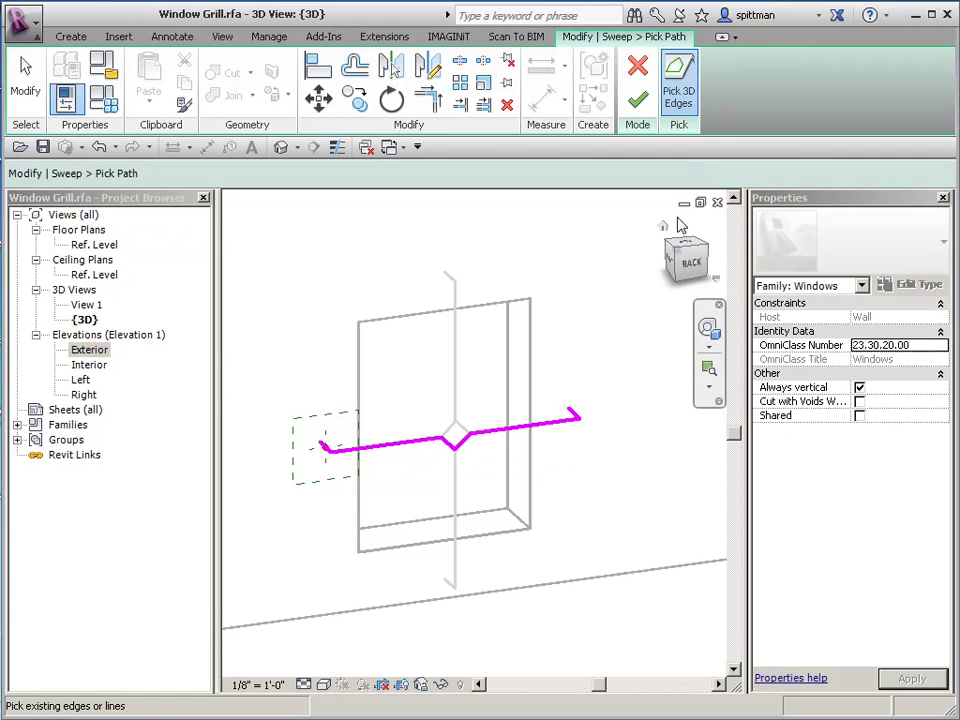
{"action": "left_click", "coordinate": [638, 100]}
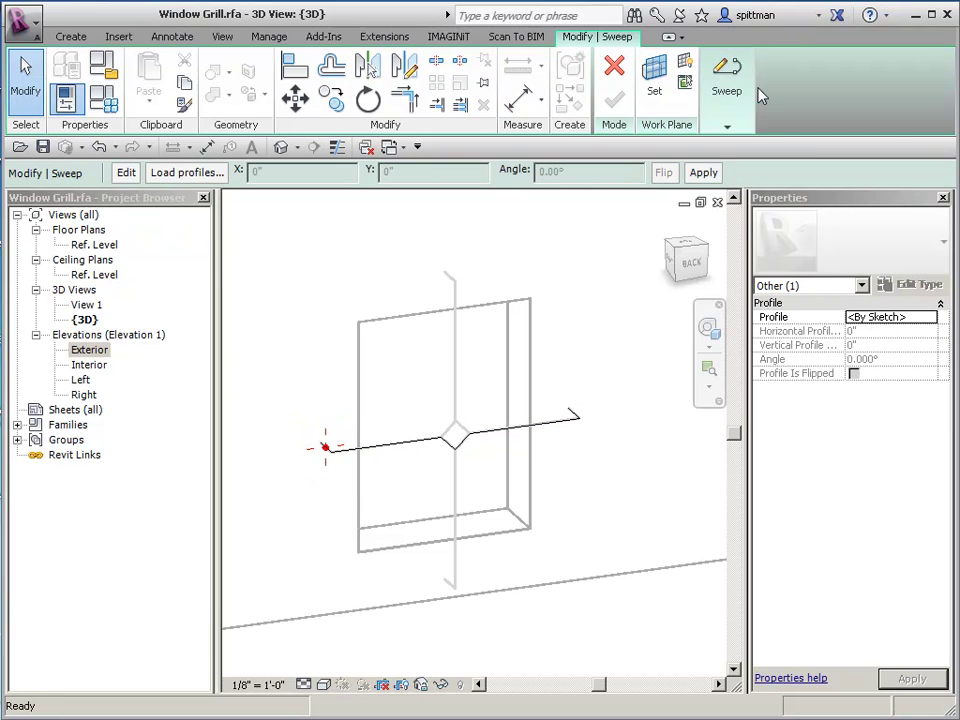
- Assign the Diamond Profile:3/4" profile to the sweep and finish it
{"action": "mouse_move", "coordinate": [731, 127]}
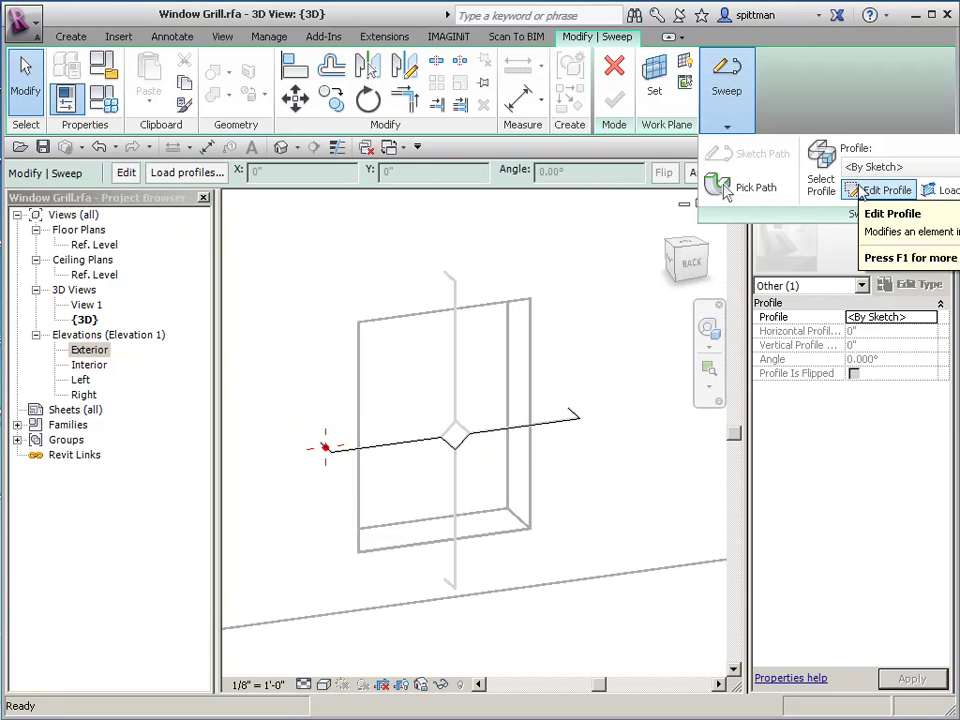
{"action": "left_click", "coordinate": [876, 168]}
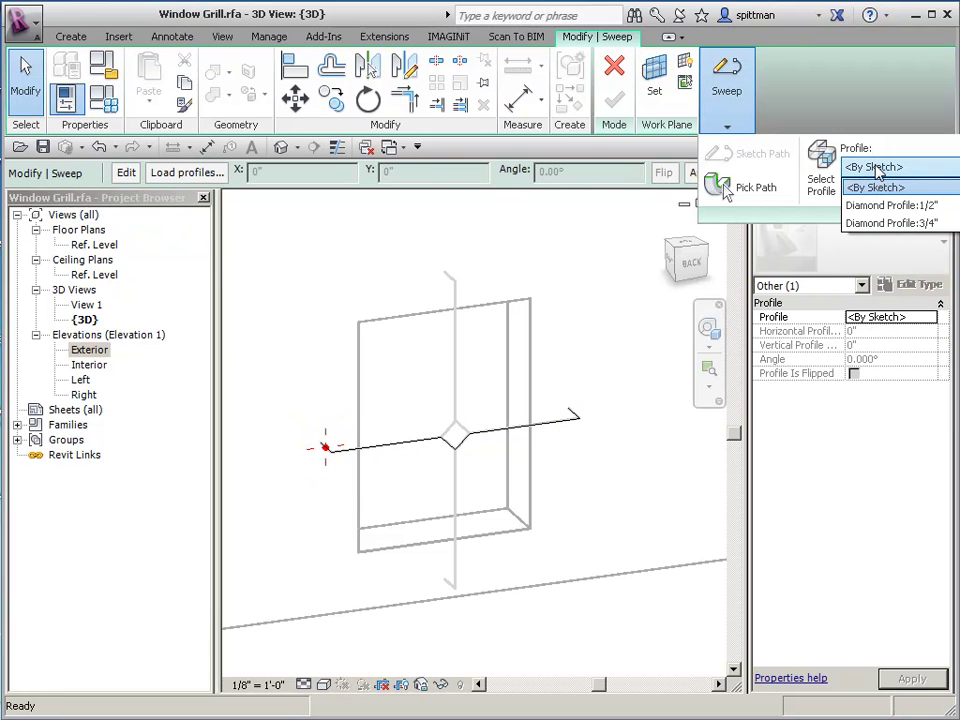
{"action": "left_click", "coordinate": [874, 224]}
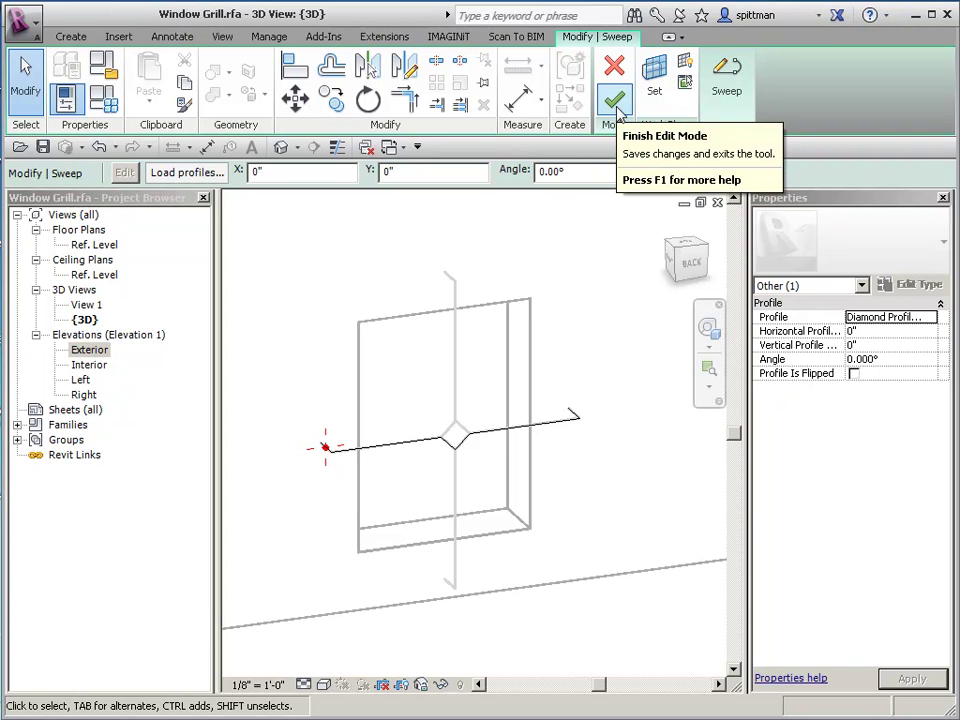
{"action": "left_click", "coordinate": [616, 104]}
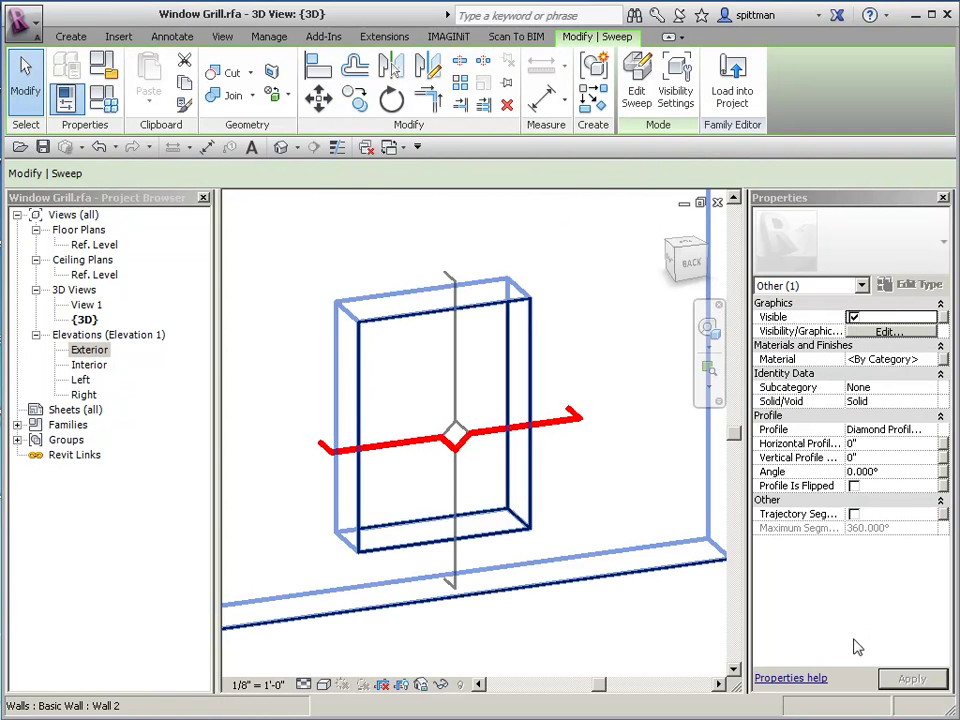
- Set the horizontal sweep's subcategory to Grill
{"action": "left_click", "coordinate": [880, 387]}
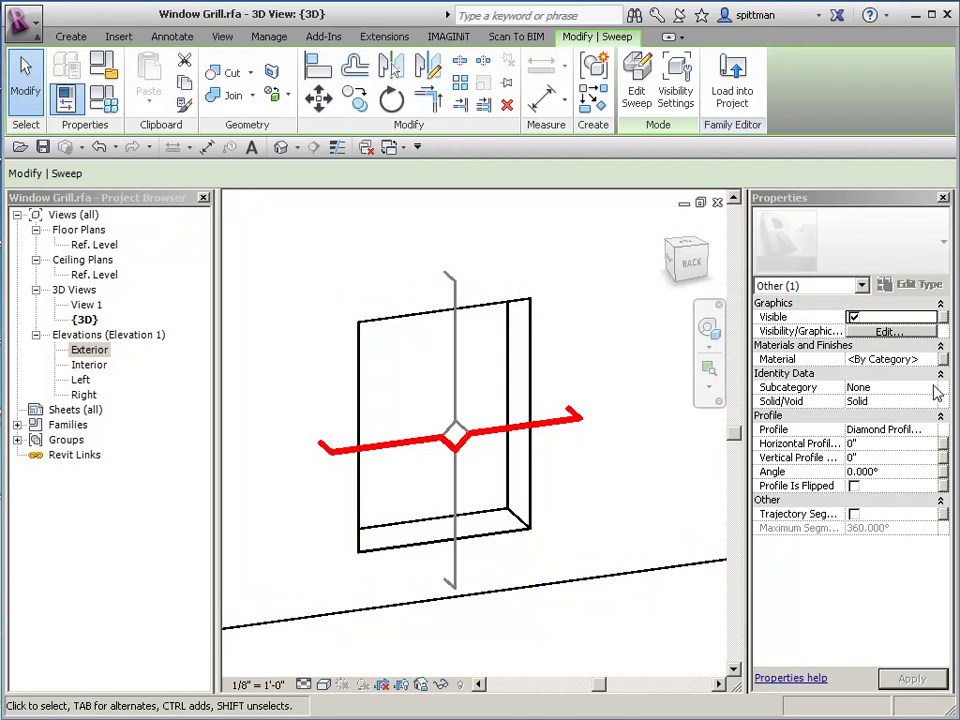
{"action": "left_click", "coordinate": [929, 387]}
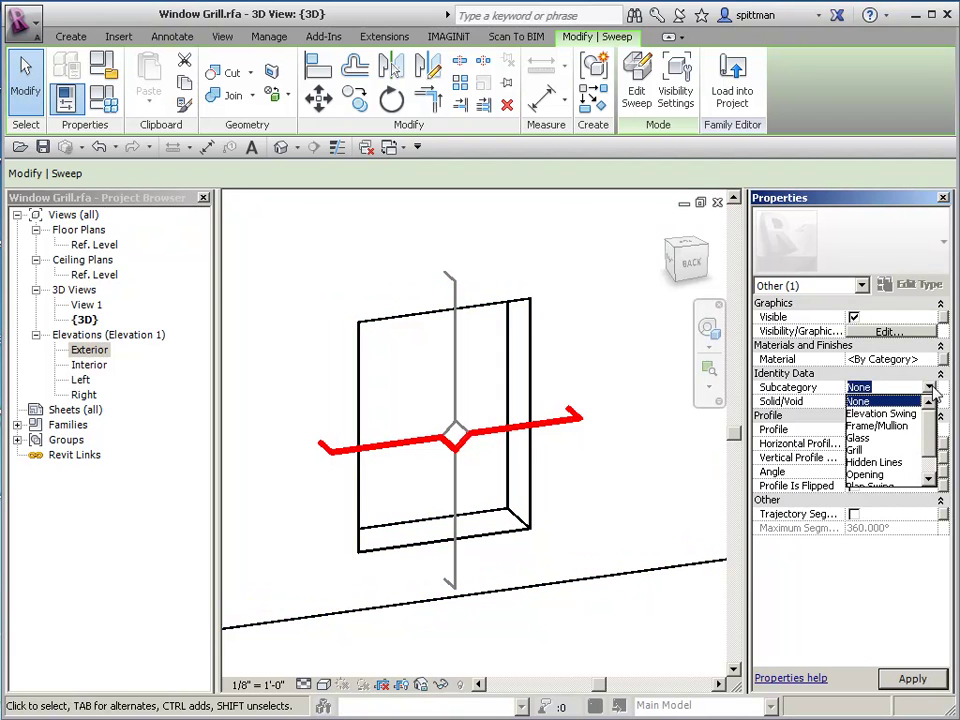
{"action": "left_click", "coordinate": [865, 450]}
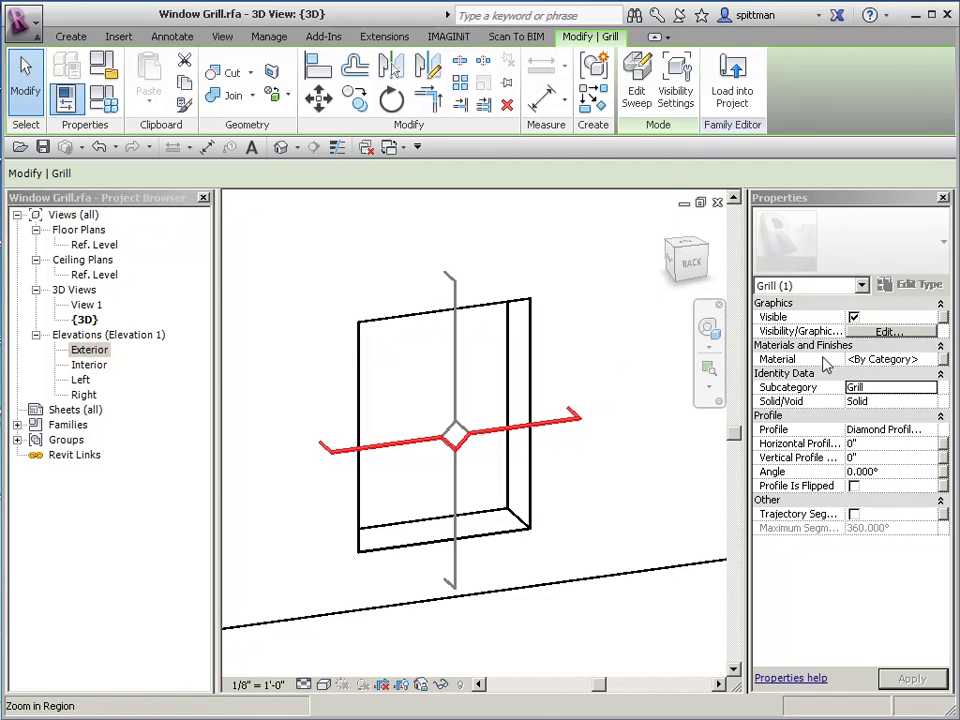
- Associate the horizontal sweep's material with a new type family parameter named Grill Material, grouped under Materials and Finishes
{"action": "left_click", "coordinate": [943, 360]}
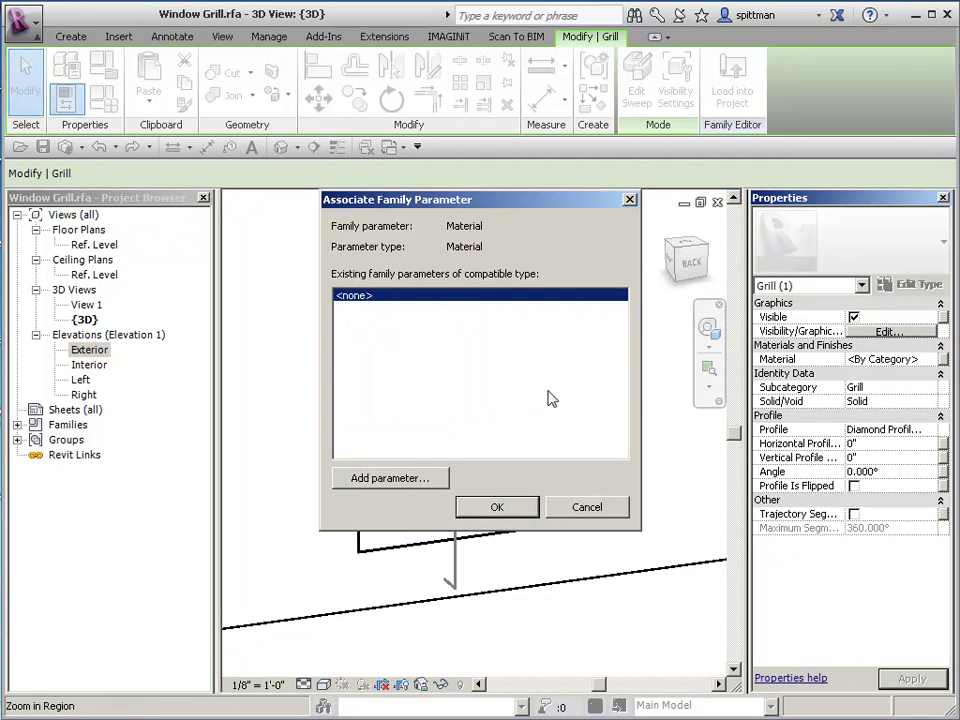
{"action": "left_click", "coordinate": [428, 489]}
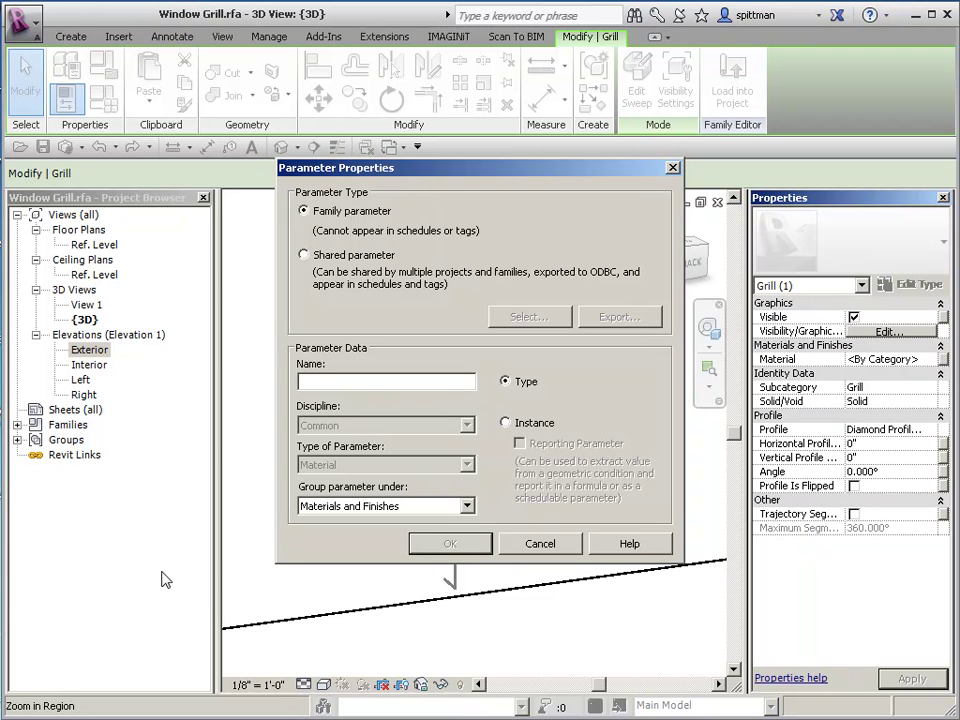
{"action": "type", "text": "Grill Material"}
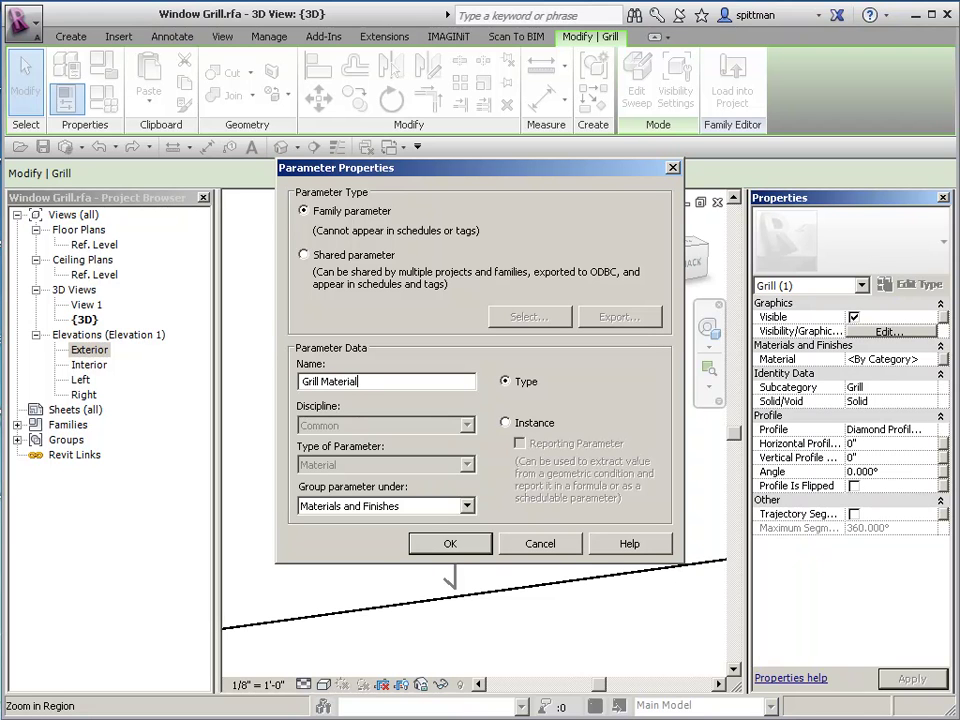
{"action": "left_click", "coordinate": [482, 543]}
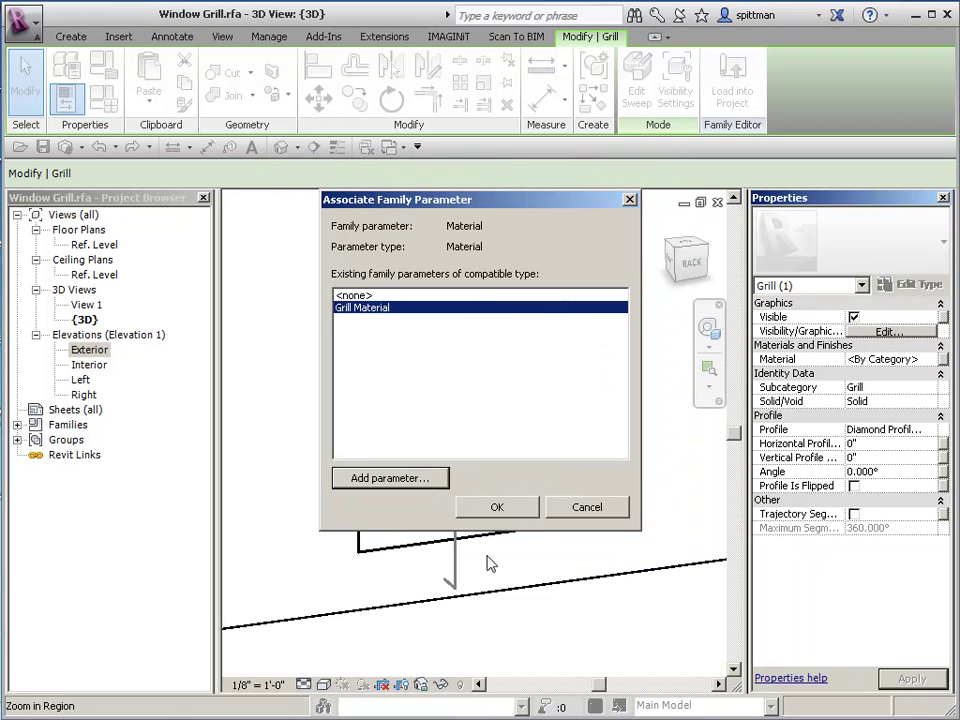
{"action": "left_click", "coordinate": [505, 517]}
{"action": "left_click", "coordinate": [610, 490]}
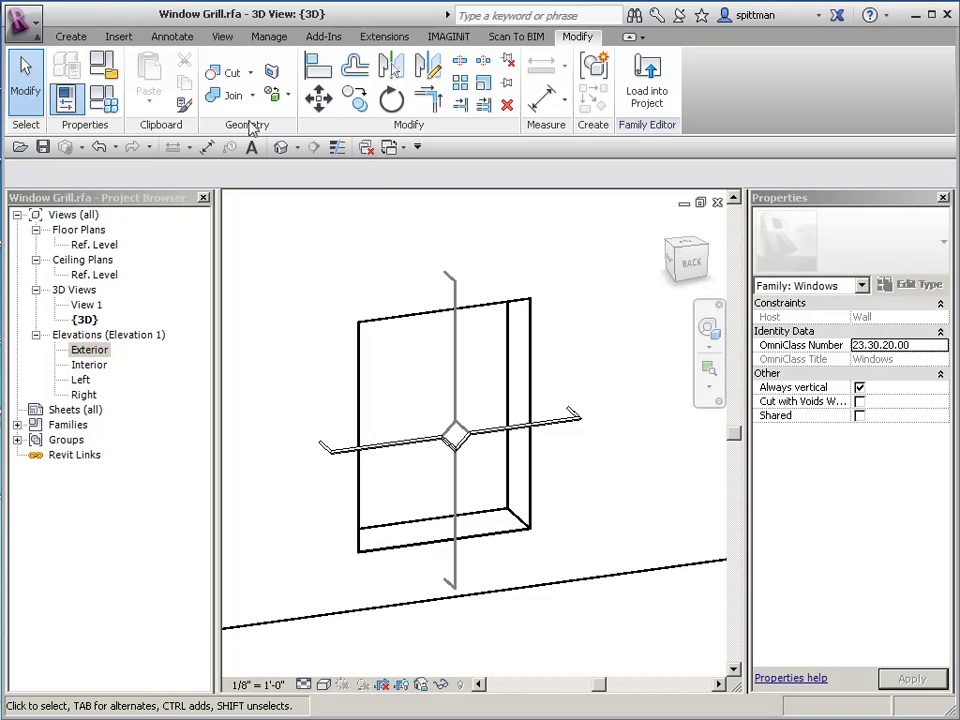
- Start a sweep and pick its path along the upper end return, the upper vertical grill line and both upper edges of the diamond
{"action": "left_click", "coordinate": [70, 36]}
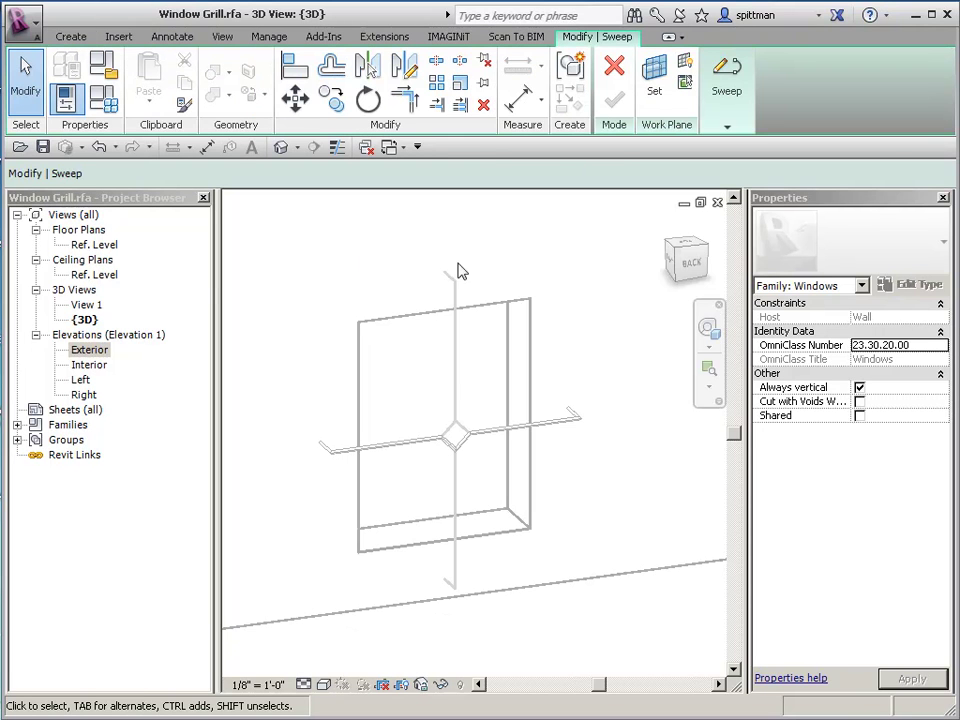
{"action": "left_click", "coordinate": [717, 93]}
{"action": "left_click", "coordinate": [740, 186]}
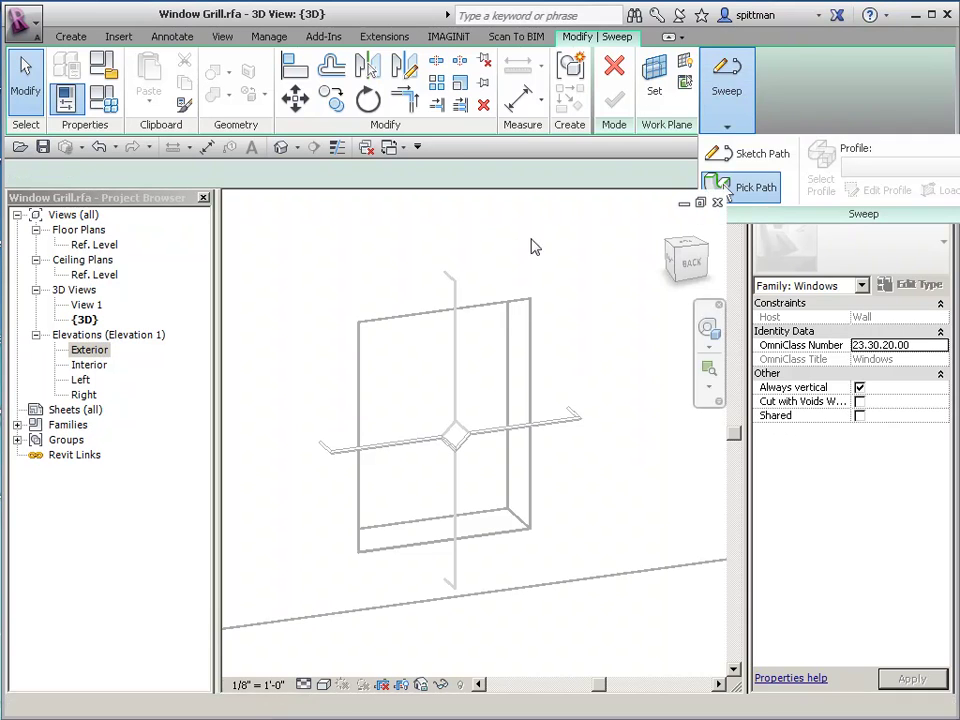
{"action": "left_click", "coordinate": [450, 281]}
{"action": "left_click", "coordinate": [455, 300]}
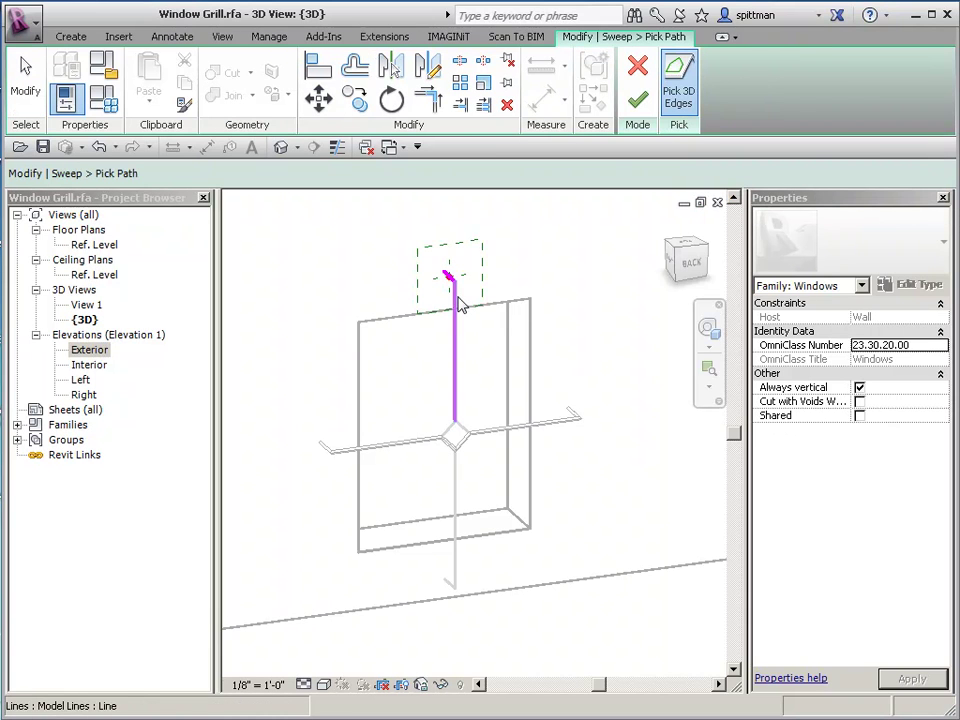
{"action": "left_click", "coordinate": [449, 437]}
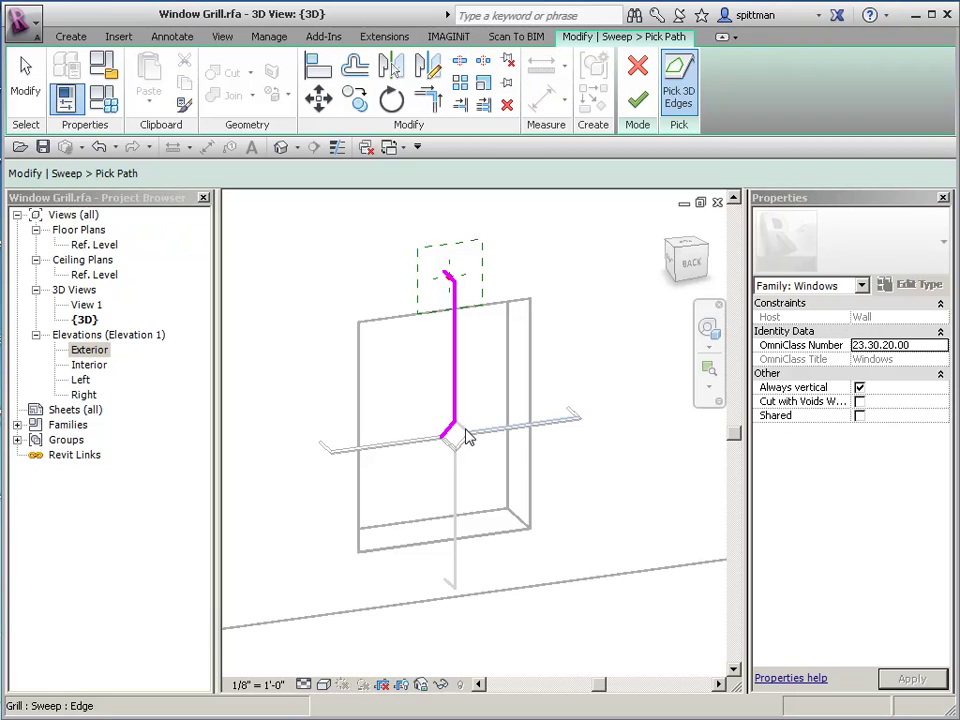
{"action": "left_click", "coordinate": [462, 431]}
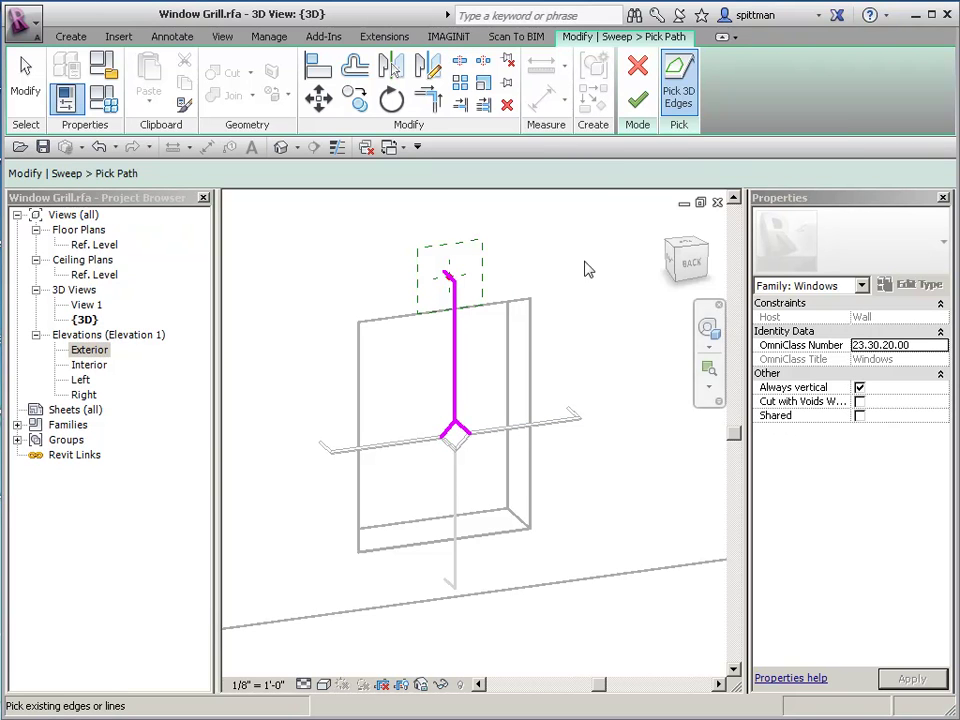
{"action": "left_click", "coordinate": [638, 104]}
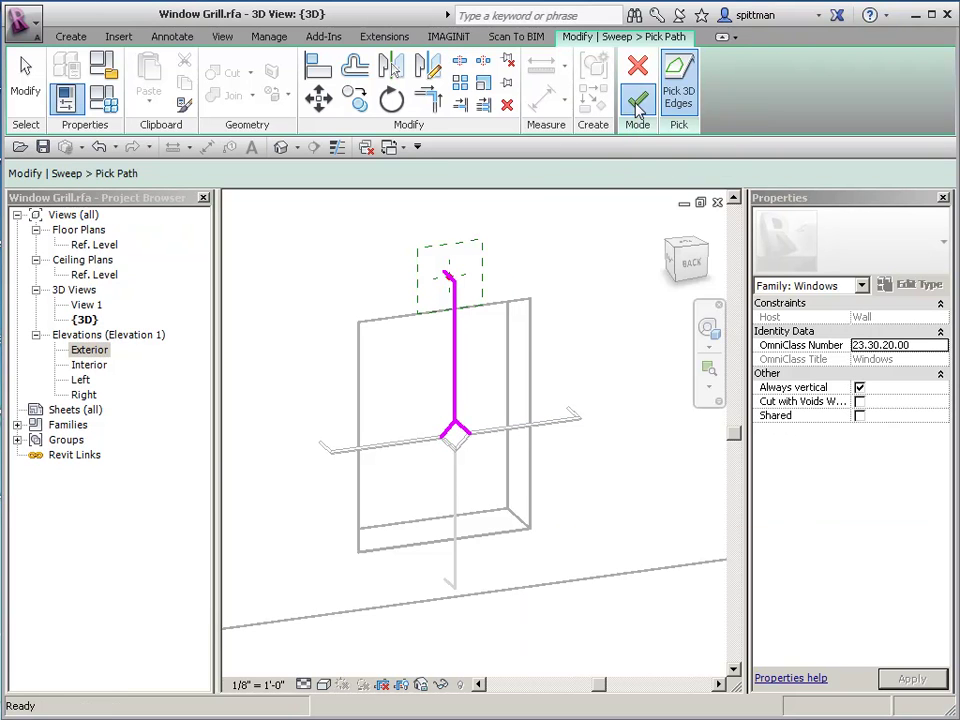
{"action": "left_click", "coordinate": [906, 688]}
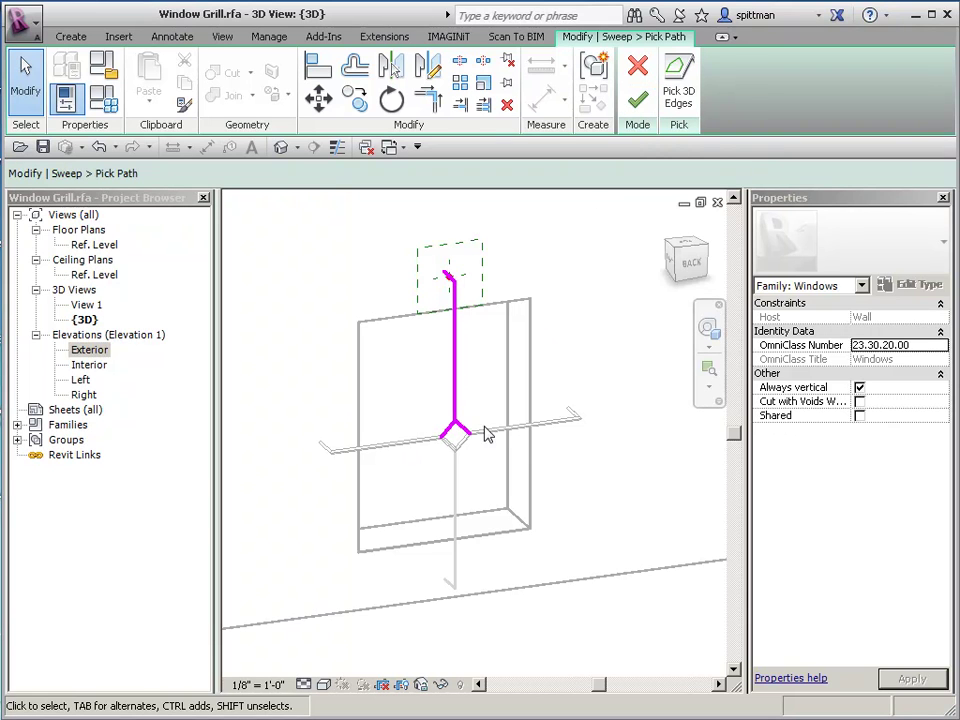
- Remove the diamond's upper-right edge from the sweep path and finish the path
{"action": "left_click", "coordinate": [455, 440]}
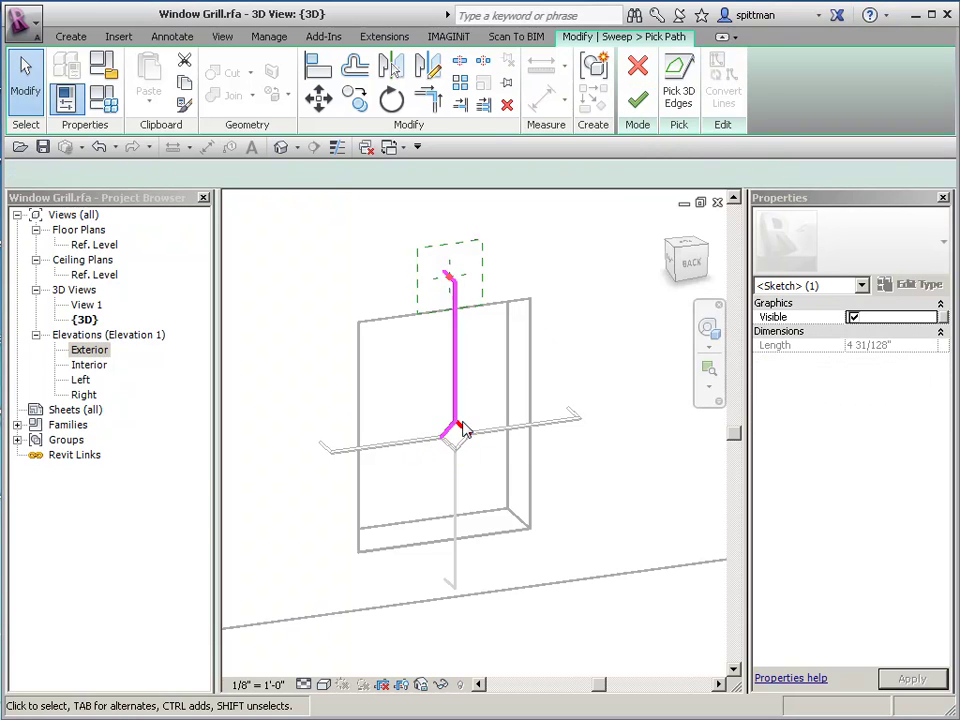
{"action": "left_click", "coordinate": [655, 388]}
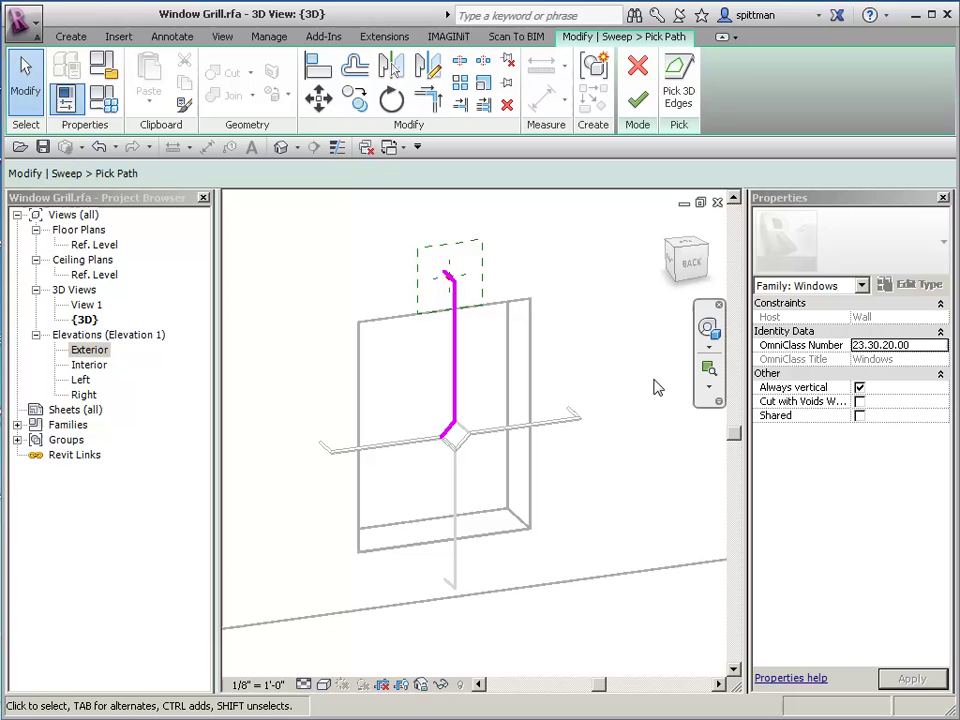
{"action": "left_click", "coordinate": [641, 108]}
- Assign the Diamond Profile:3/4" profile to the upper vertical sweep, finish it and clear the selection
{"action": "mouse_move", "coordinate": [735, 128]}
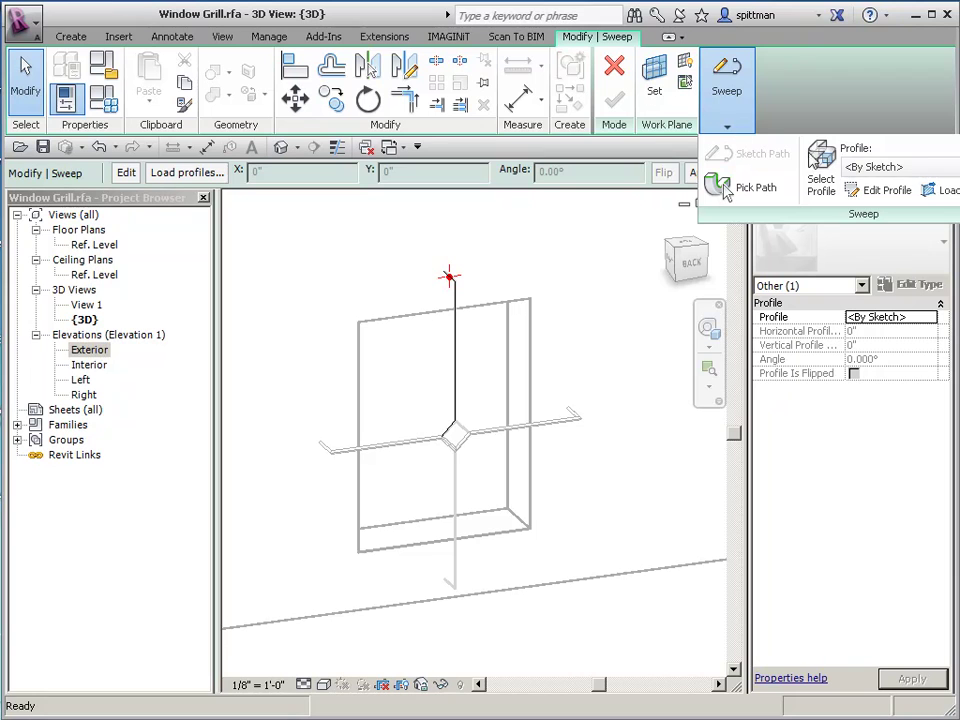
{"action": "left_click", "coordinate": [866, 167]}
{"action": "left_click", "coordinate": [868, 218]}
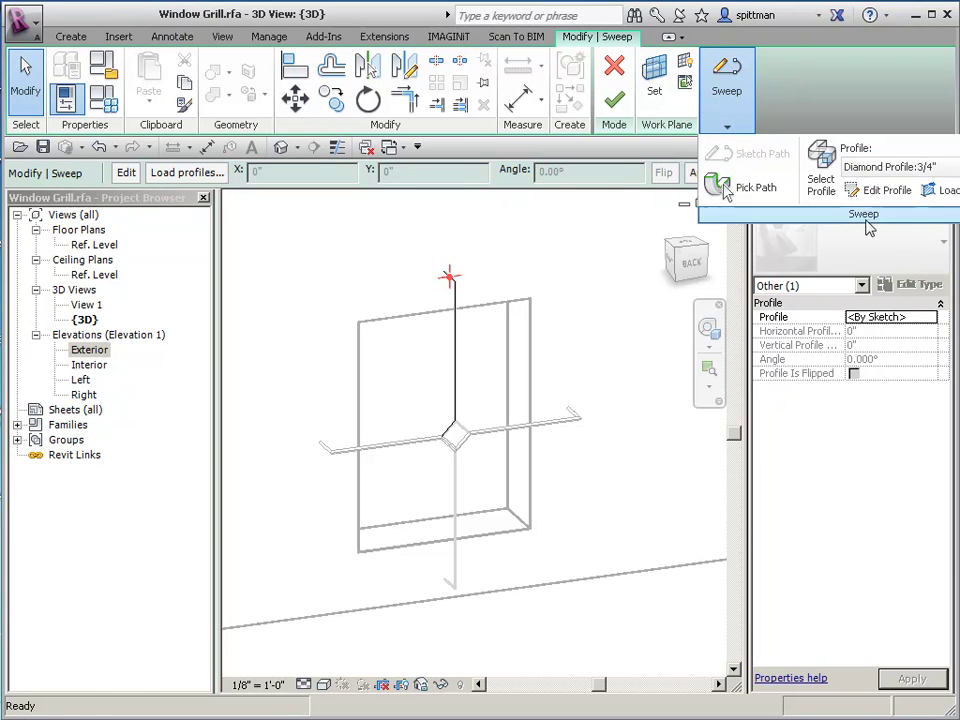
{"action": "left_click", "coordinate": [617, 104]}
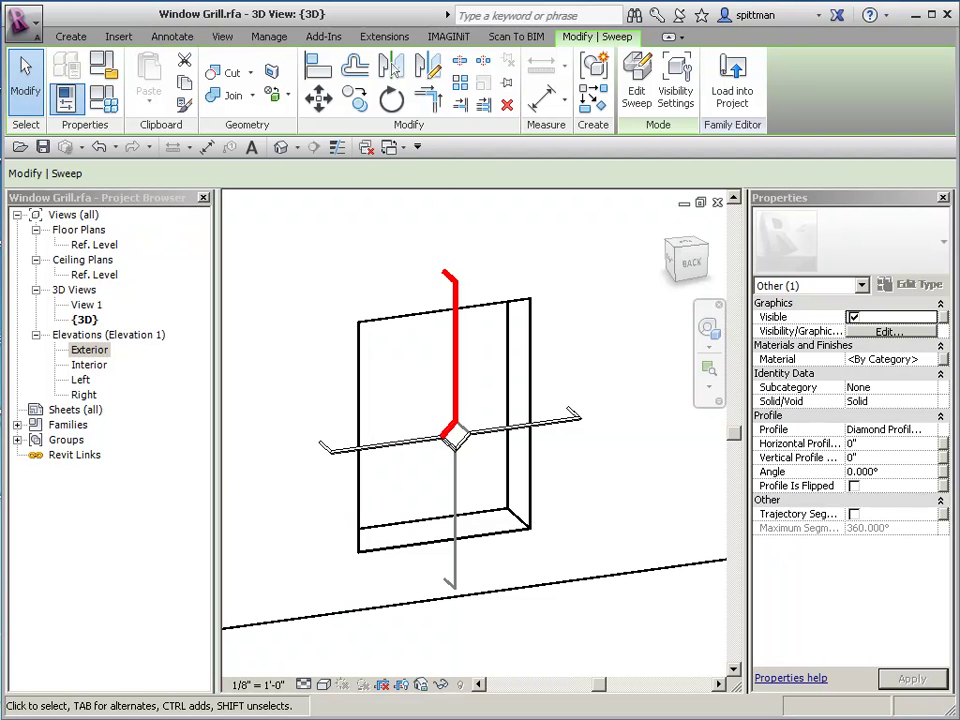
{"action": "left_click", "coordinate": [678, 545]}
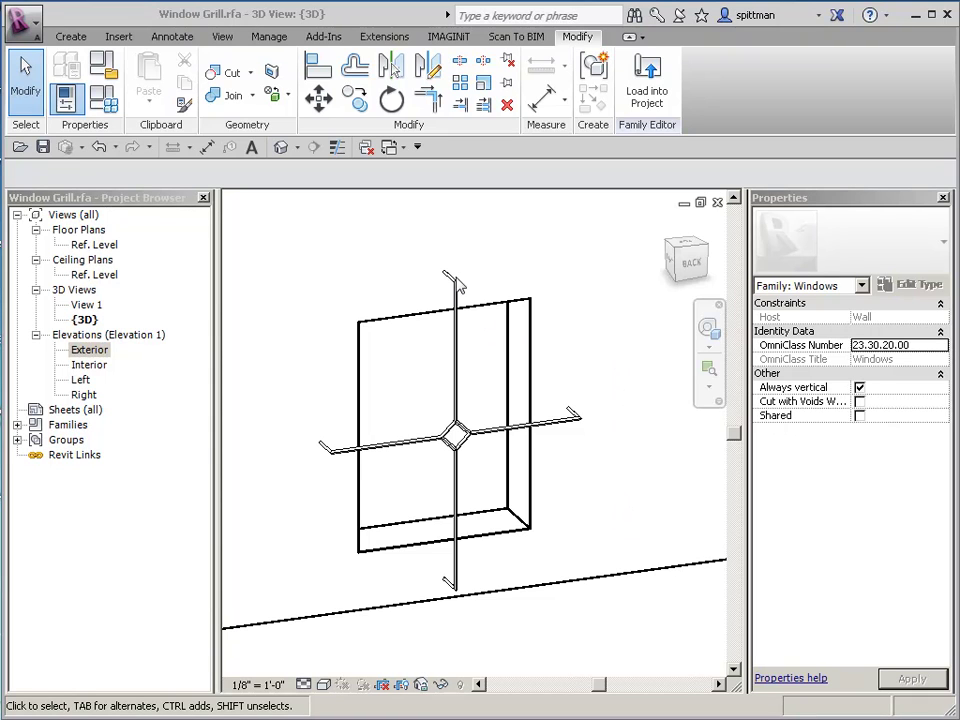
- Filter the selection to the Grill sweeps and turn off their visibility for Plan/RCP, when cut in Plan/RCP, and at Coarse detail
{"action": "left_click_drag", "start_coordinate": [292, 232], "coordinate": [626, 624]}
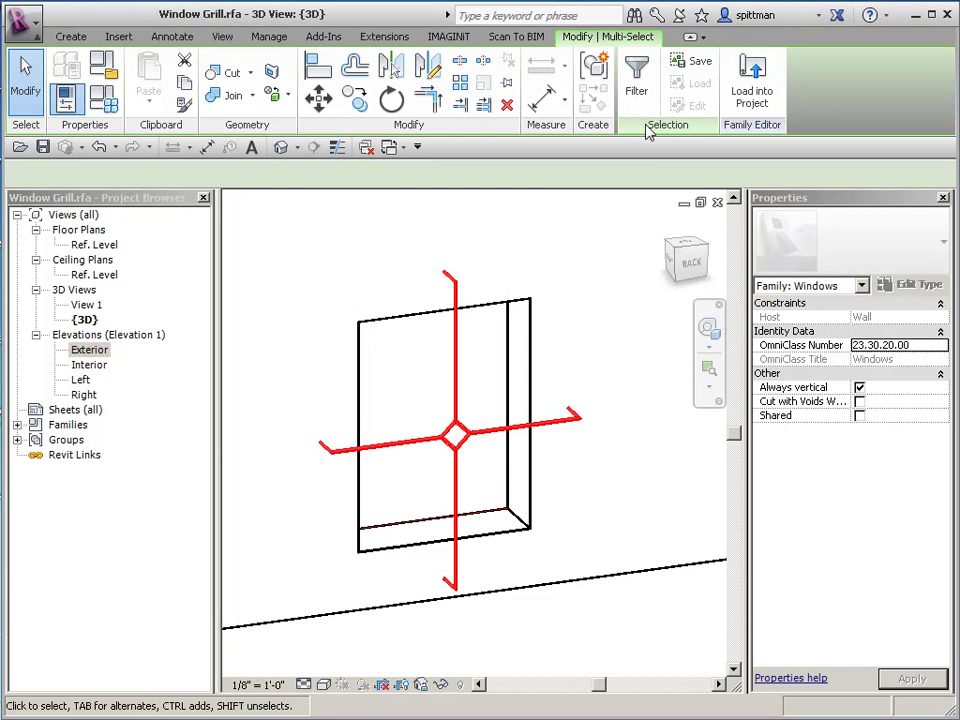
{"action": "left_click", "coordinate": [636, 85]}
{"action": "left_click", "coordinate": [311, 260]}
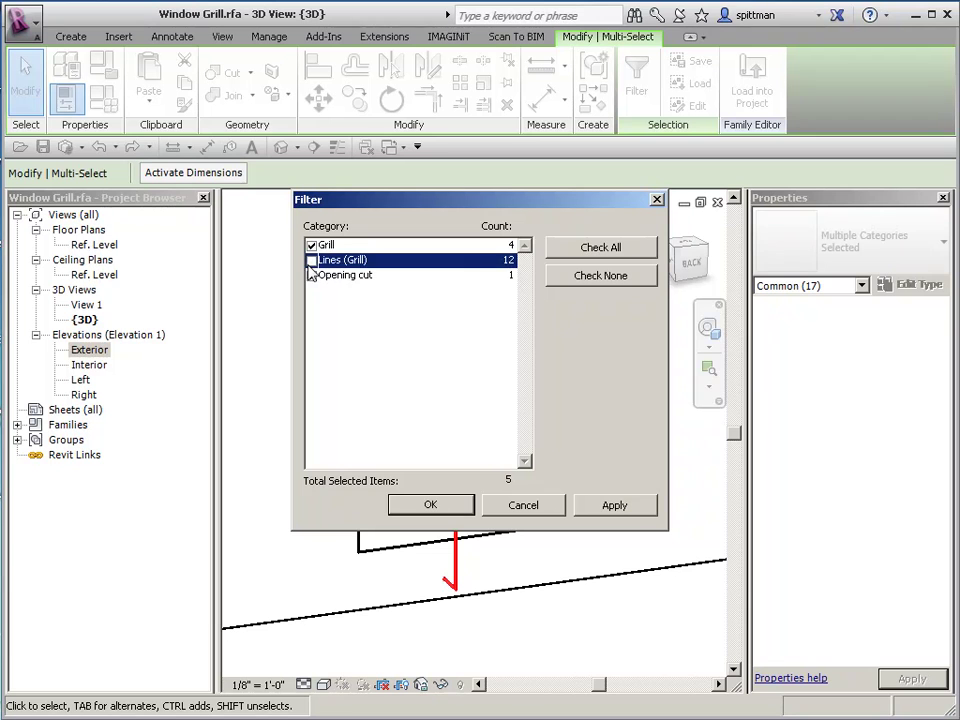
{"action": "left_click", "coordinate": [311, 275]}
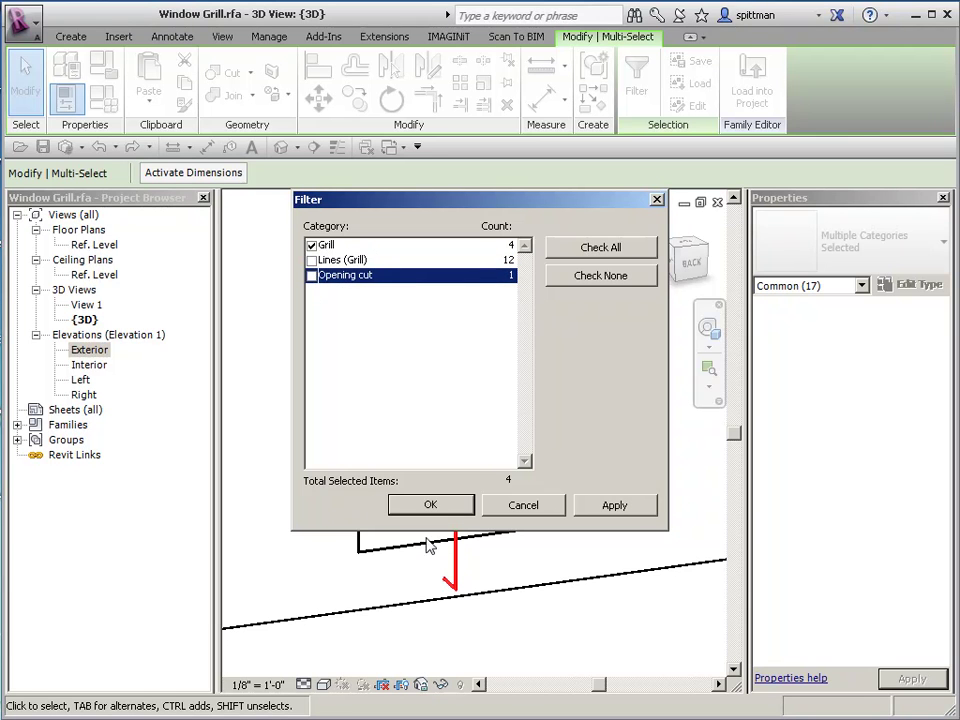
{"action": "left_click", "coordinate": [445, 508]}
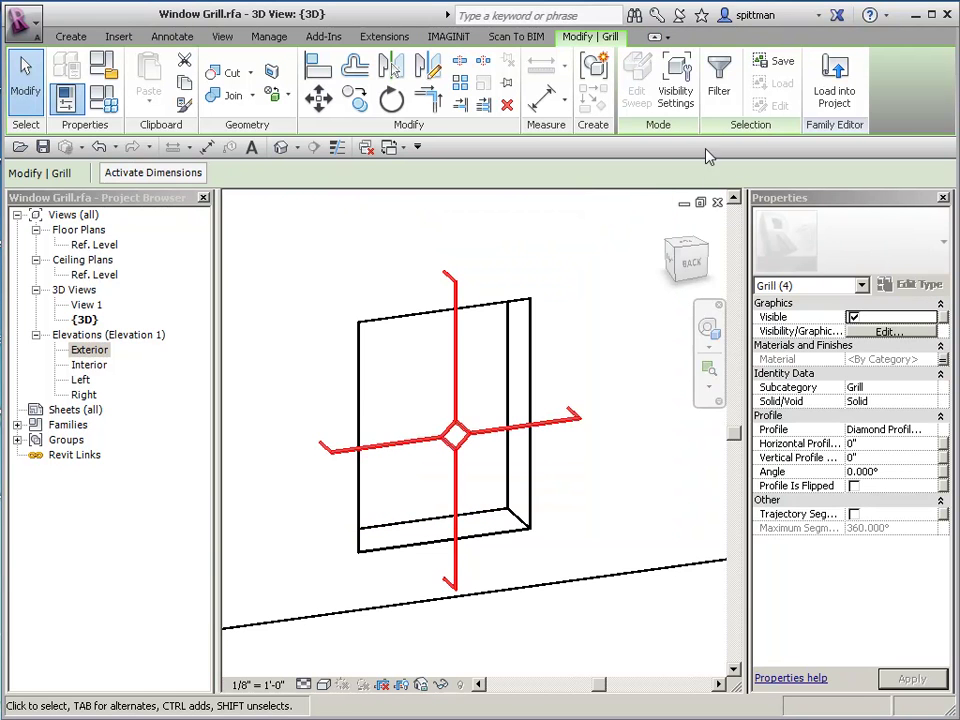
{"action": "left_click", "coordinate": [673, 92]}
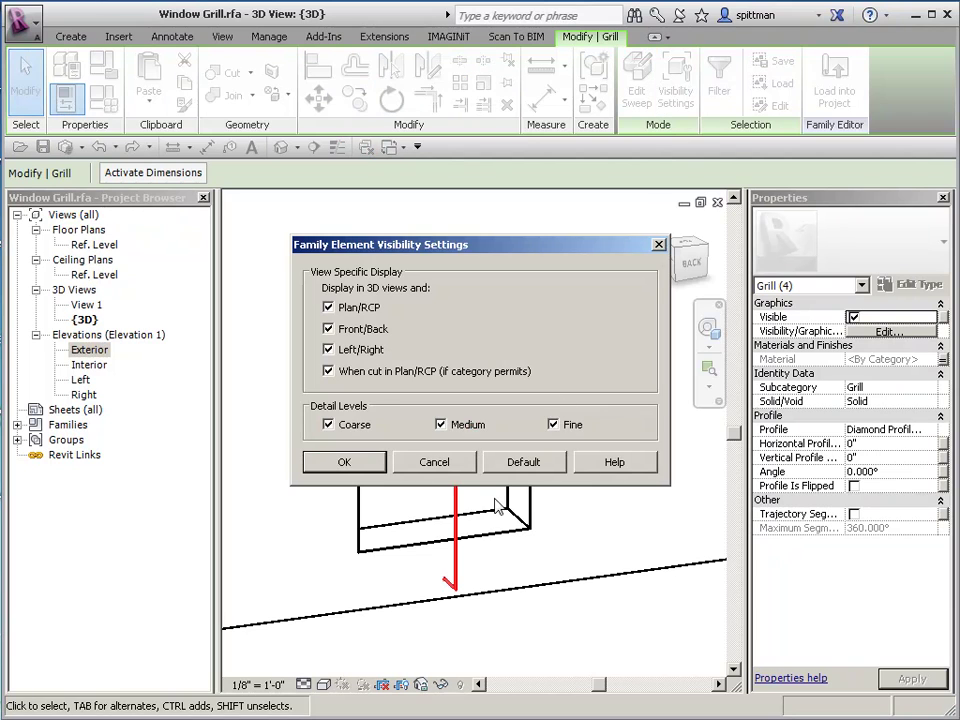
{"action": "left_click", "coordinate": [328, 308]}
{"action": "left_click", "coordinate": [328, 371]}
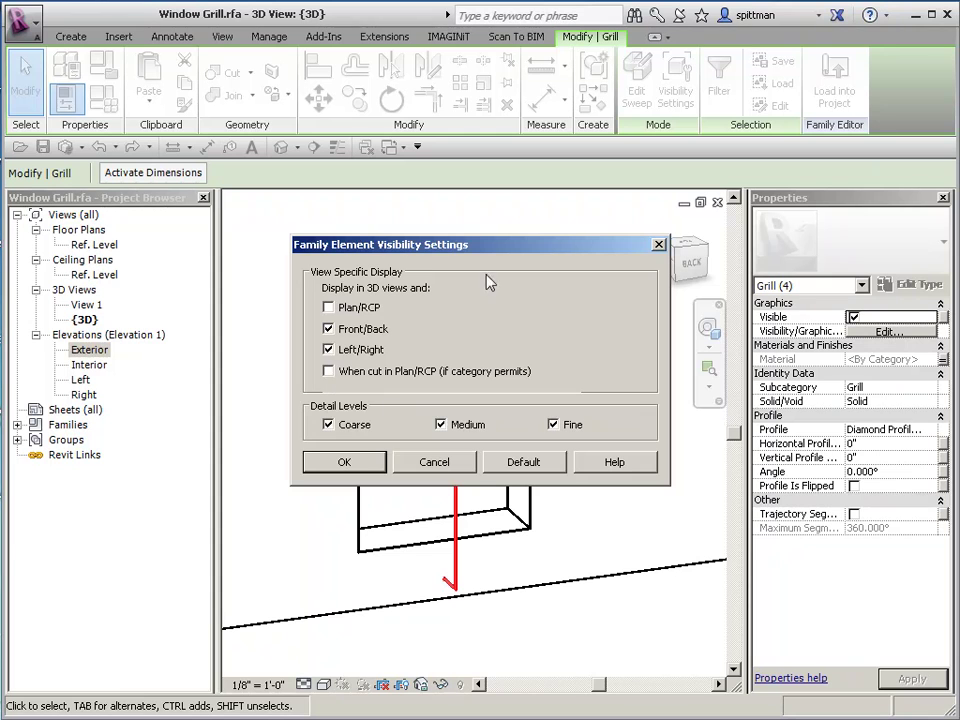
{"action": "left_click", "coordinate": [345, 427]}
{"action": "left_click", "coordinate": [344, 462]}
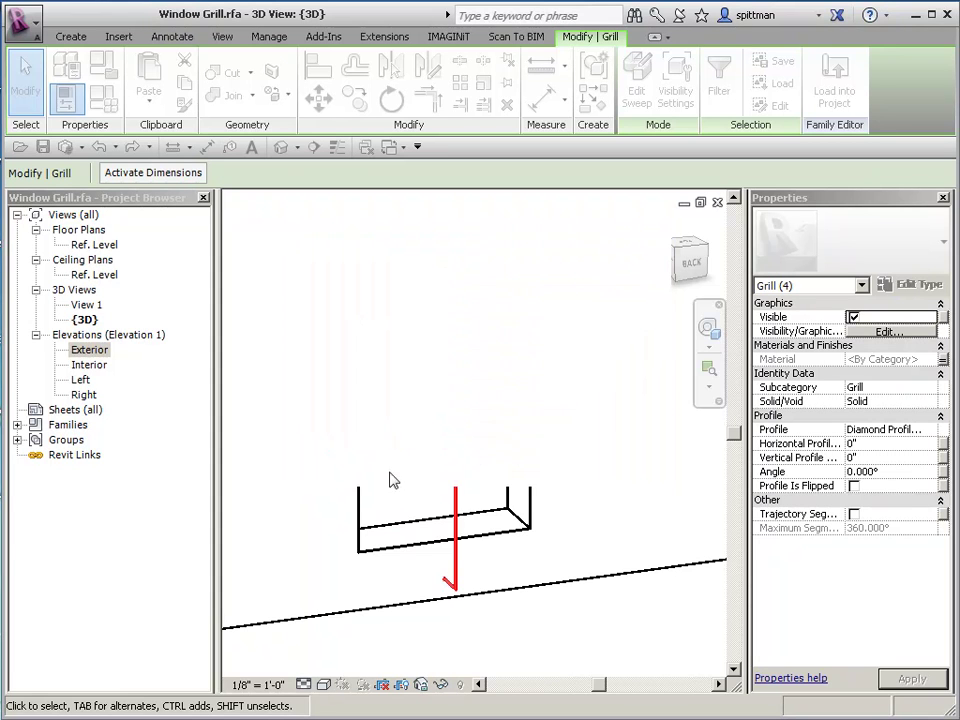
{"action": "left_click", "coordinate": [645, 453]}
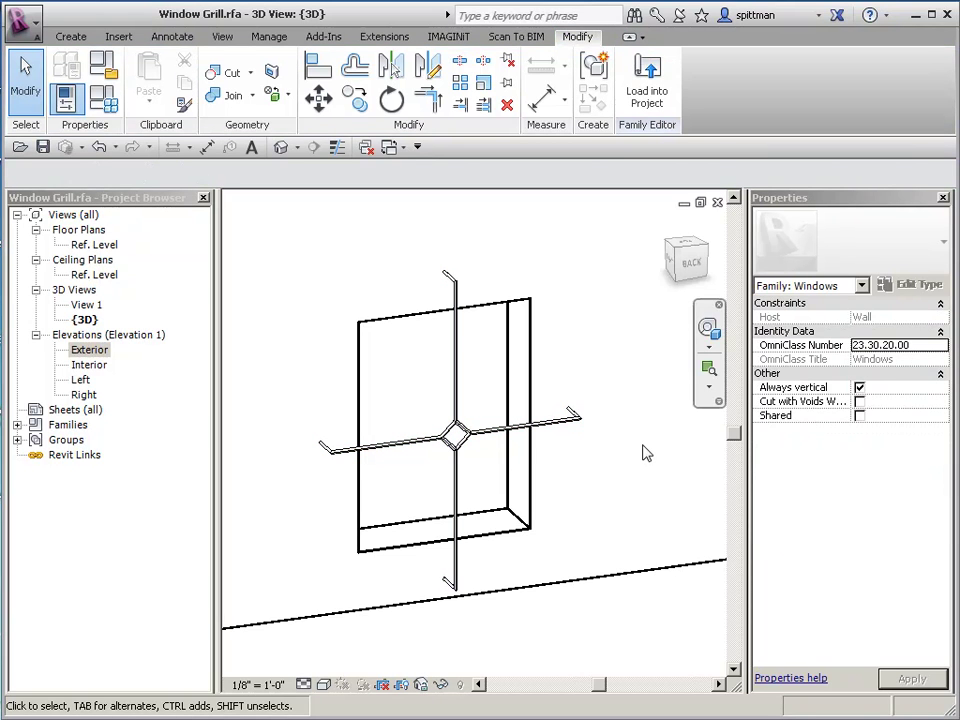
- Flex the family by setting Height to 60" and Width to 48" in the family types and applying the values
{"action": "left_click", "coordinate": [102, 100]}
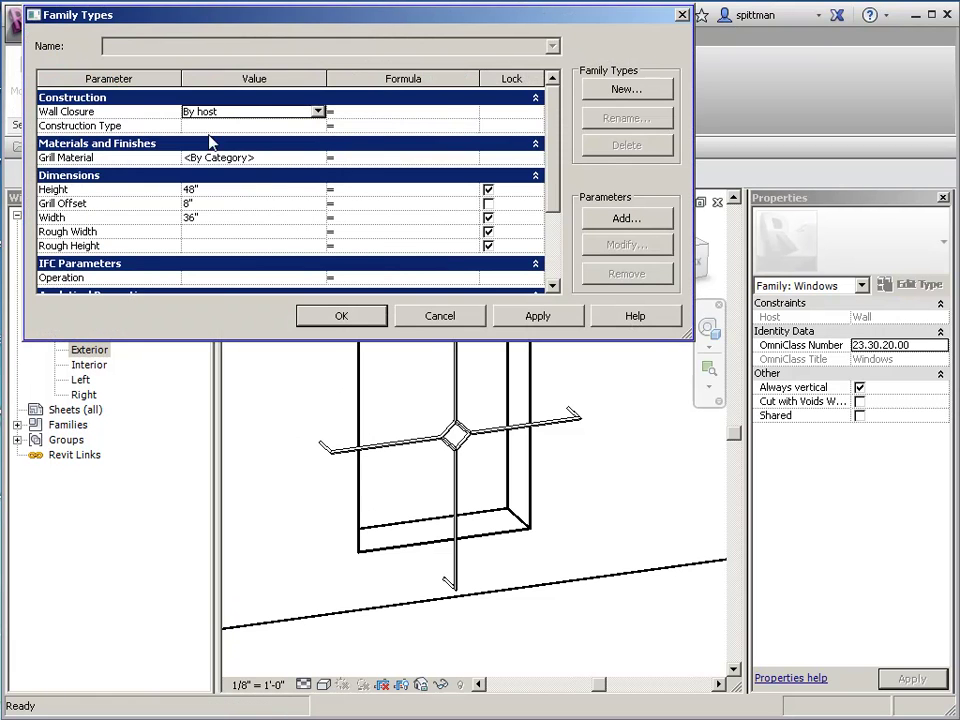
{"action": "left_click", "coordinate": [291, 189]}
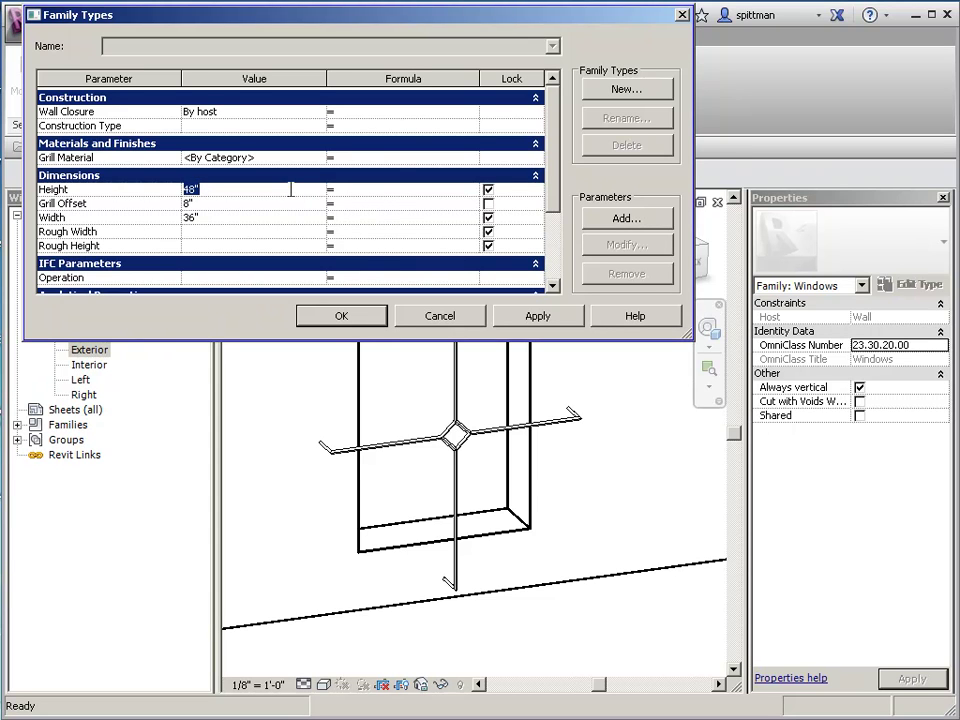
{"action": "left_click", "coordinate": [259, 216]}
{"action": "type", "text": "48\""}
{"action": "left_click", "coordinate": [541, 315]}
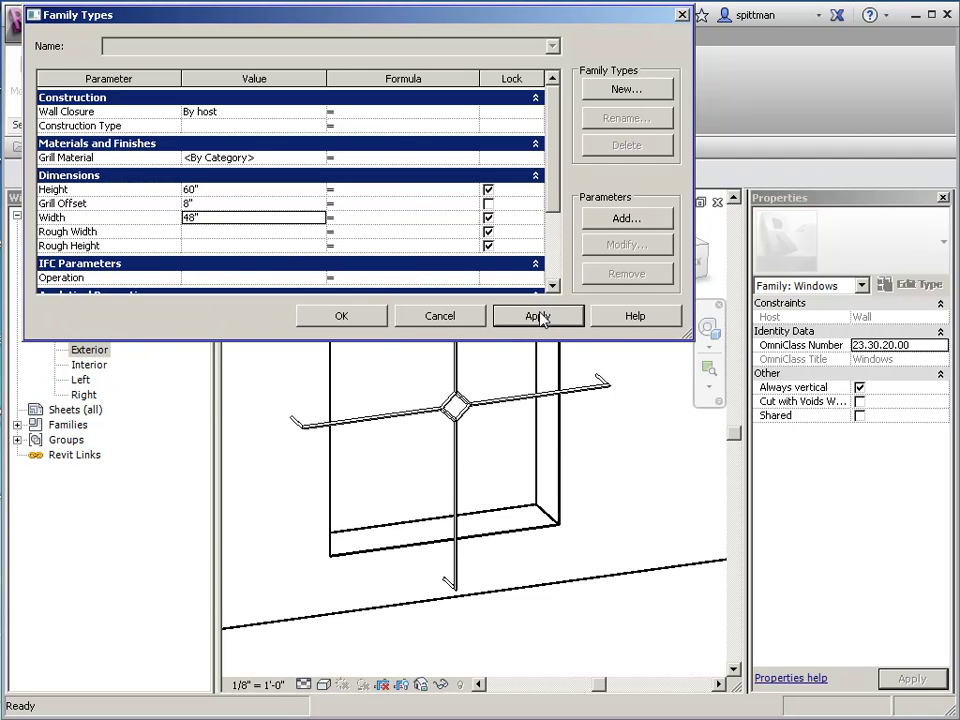
- Set the Default Sill Height to 36" and apply it
{"action": "scroll", "coordinate": [553, 178], "scroll_direction": "down", "scroll_amount": 4}
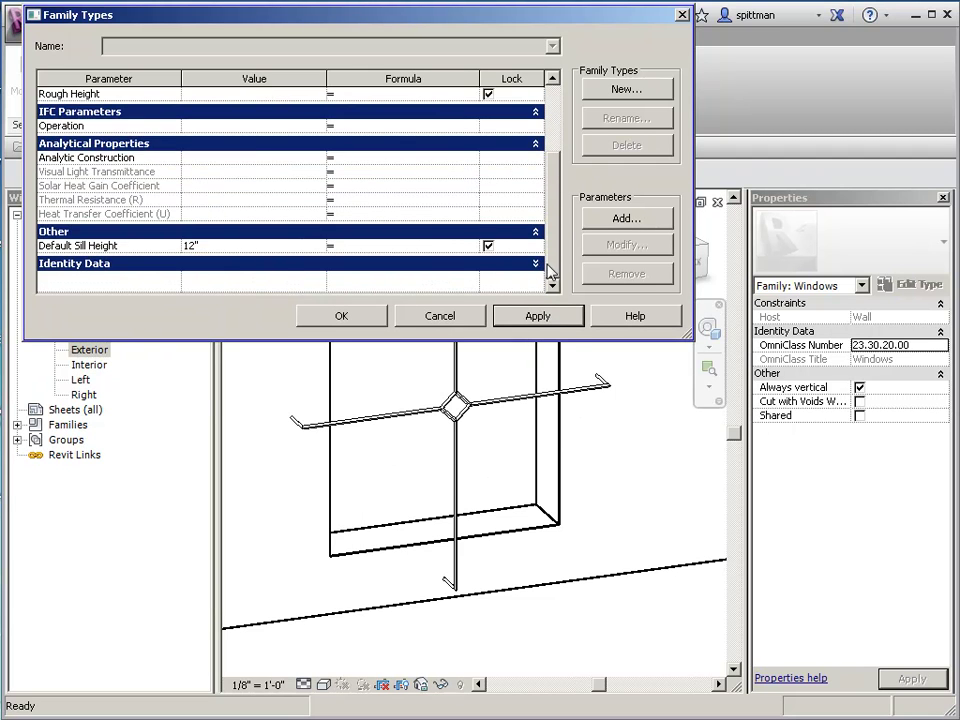
{"action": "left_click", "coordinate": [268, 247]}
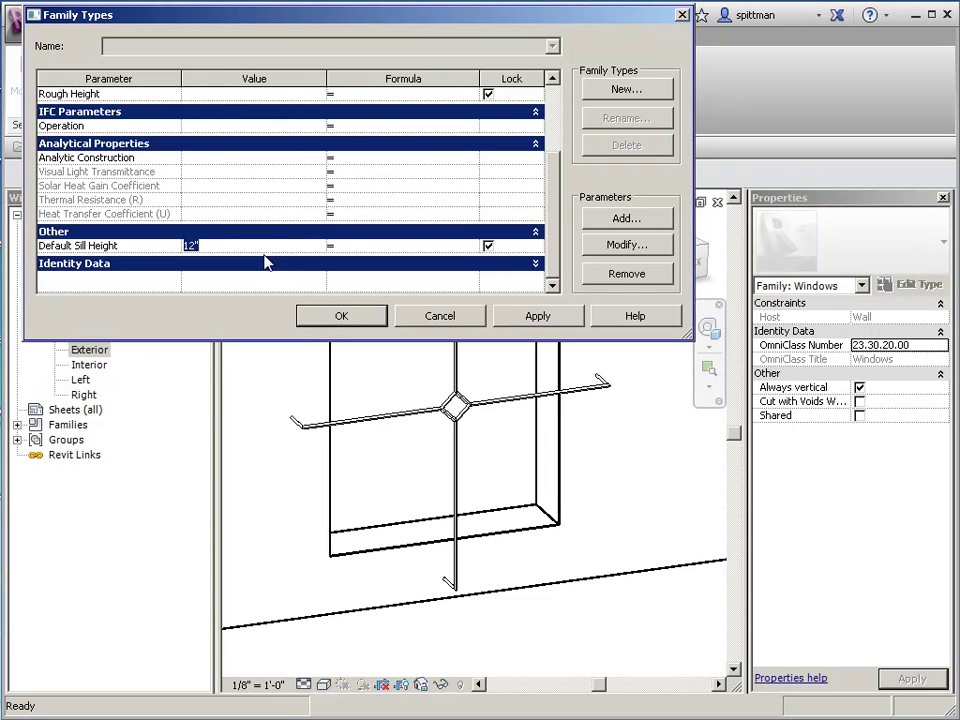
{"action": "type", "text": "36\""}
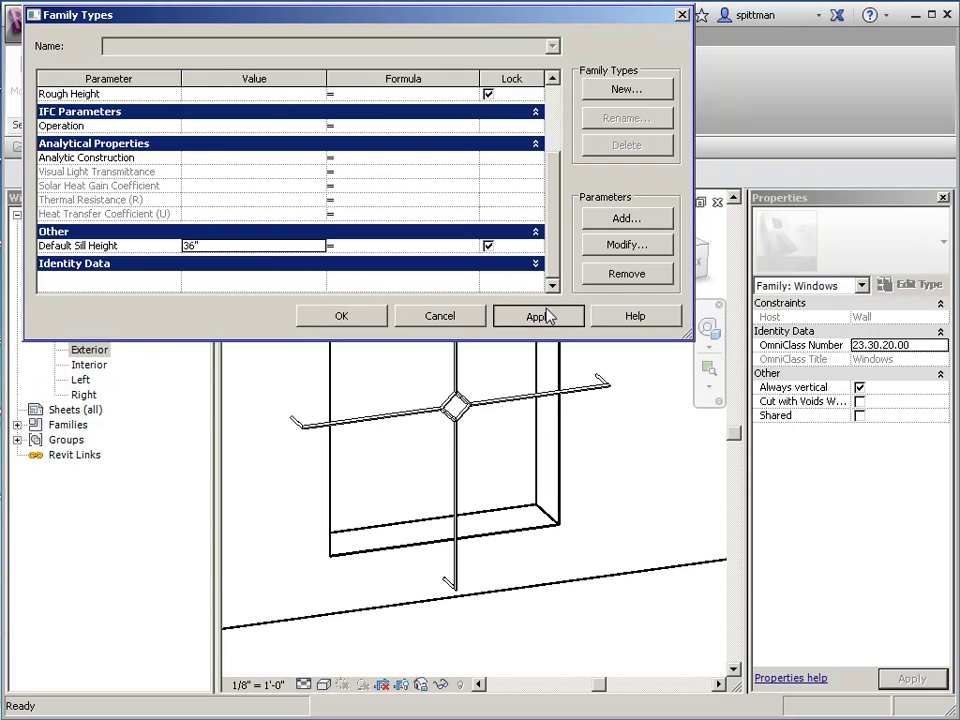
{"action": "left_click", "coordinate": [541, 315]}
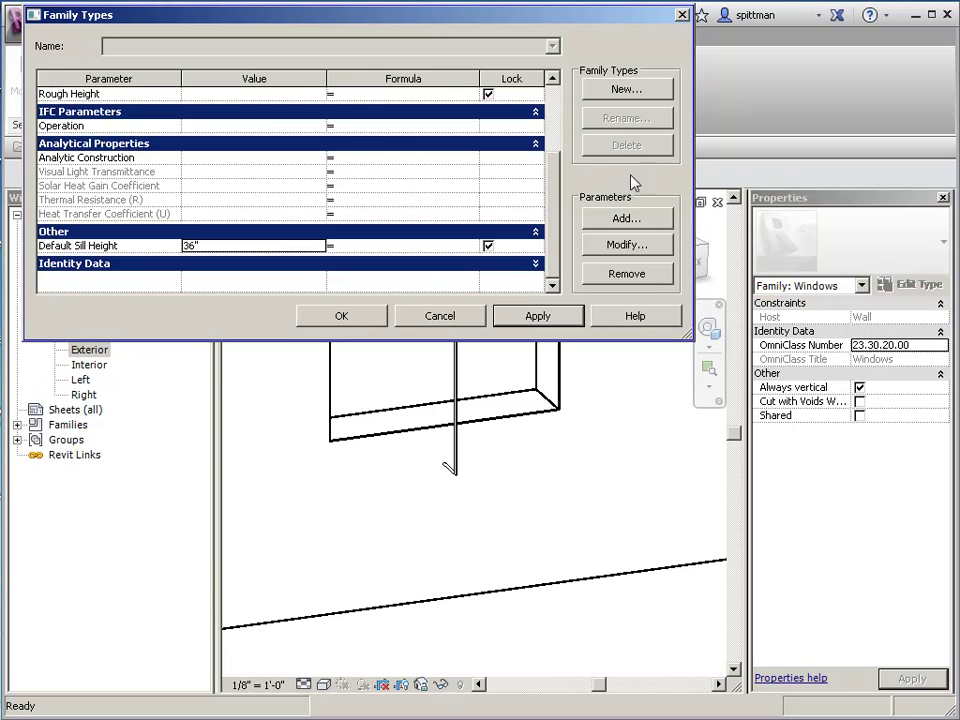
- Set the Grill Offset to 6", apply it and close the family types
{"action": "scroll", "coordinate": [557, 248], "scroll_direction": "up", "scroll_amount": 5}
{"action": "left_click", "coordinate": [242, 206]}
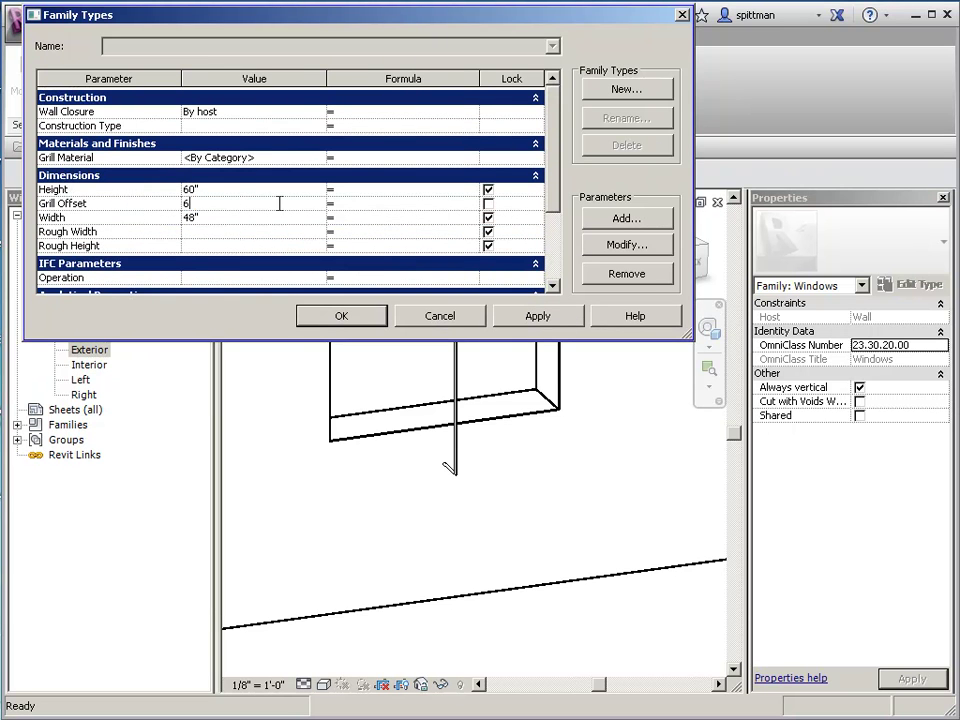
{"action": "left_click", "coordinate": [517, 318]}
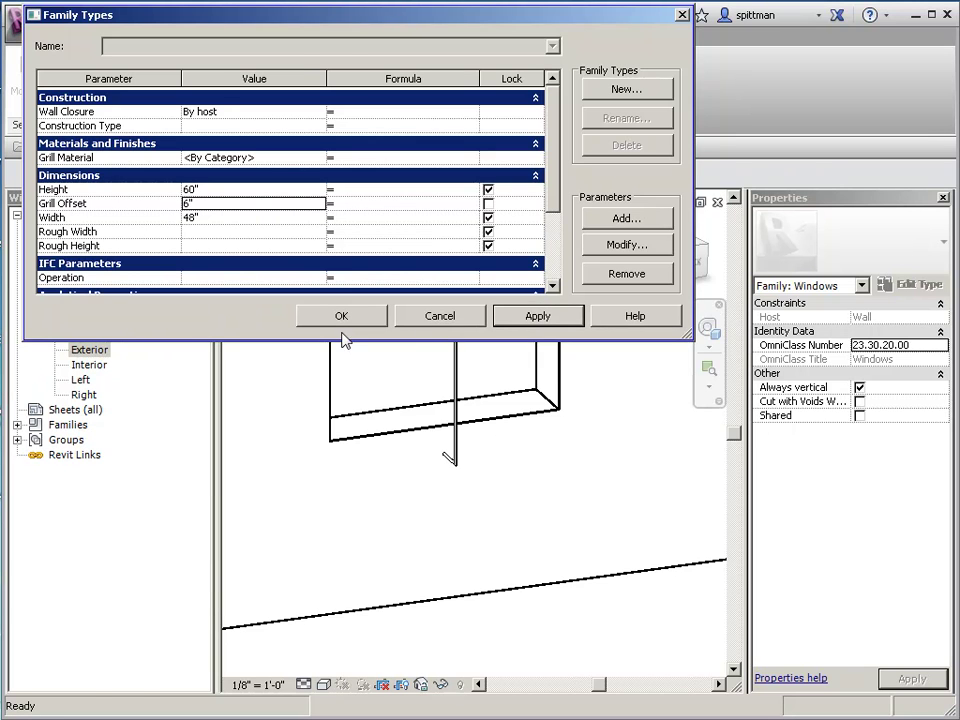
{"action": "left_click", "coordinate": [348, 318]}
- Save the Window Grill family
{"action": "middle_click_drag", "start_coordinate": [621, 456], "coordinate": [516, 439], "text": "shift"}
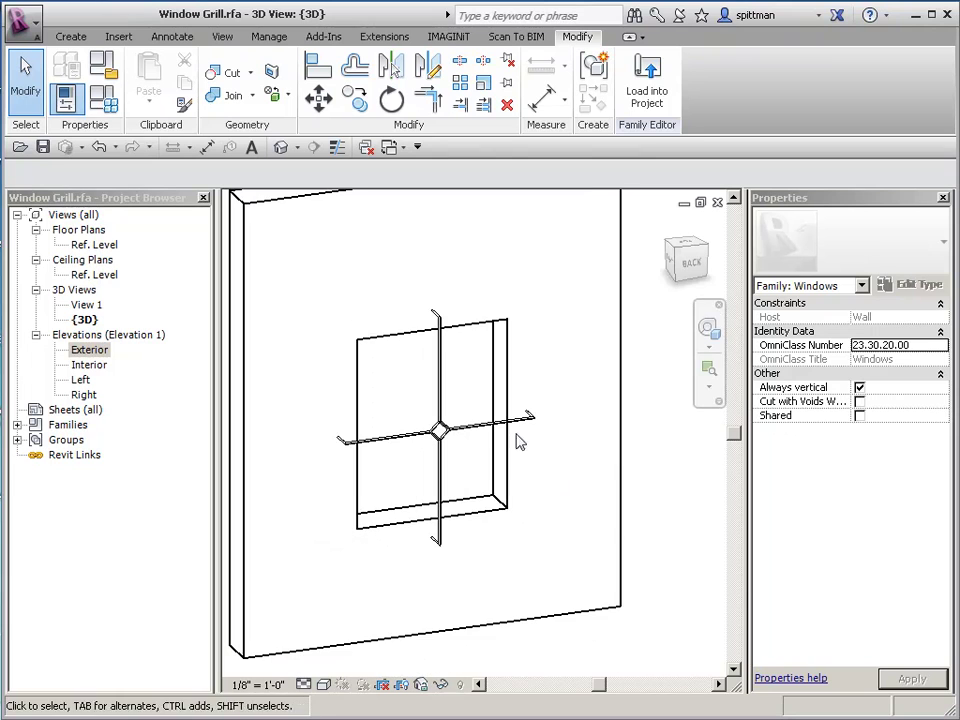
{"action": "left_click", "coordinate": [516, 439]}
{"action": "left_click", "coordinate": [42, 150]}
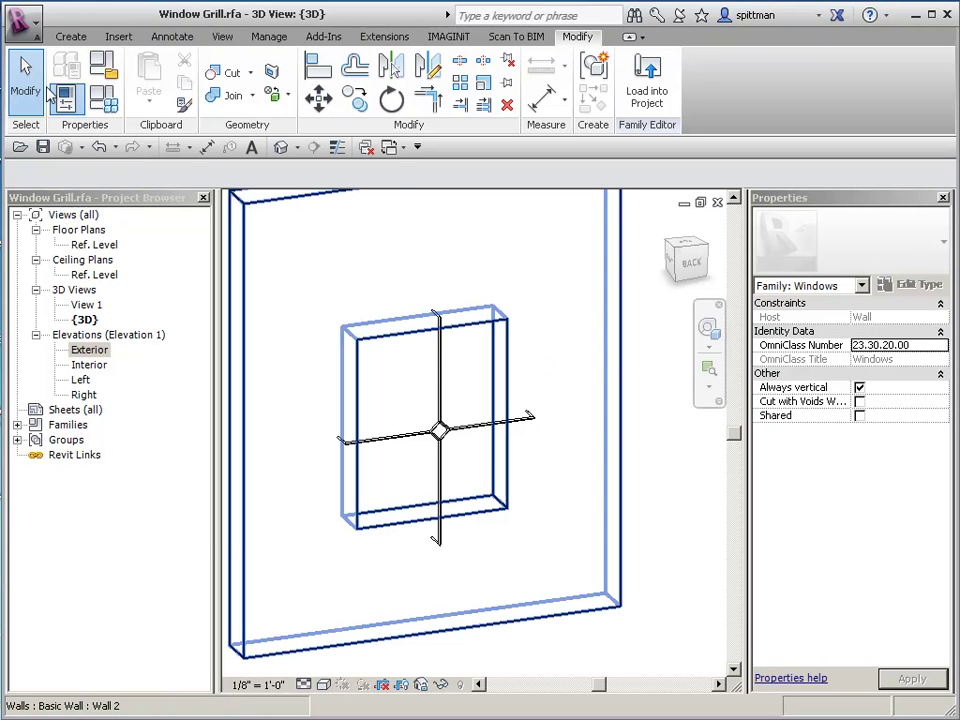
- Create a new project from the Architectural Template
{"action": "left_click", "coordinate": [36, 28]}
{"action": "mouse_move", "coordinate": [100, 88]}
{"action": "left_click", "coordinate": [210, 94]}
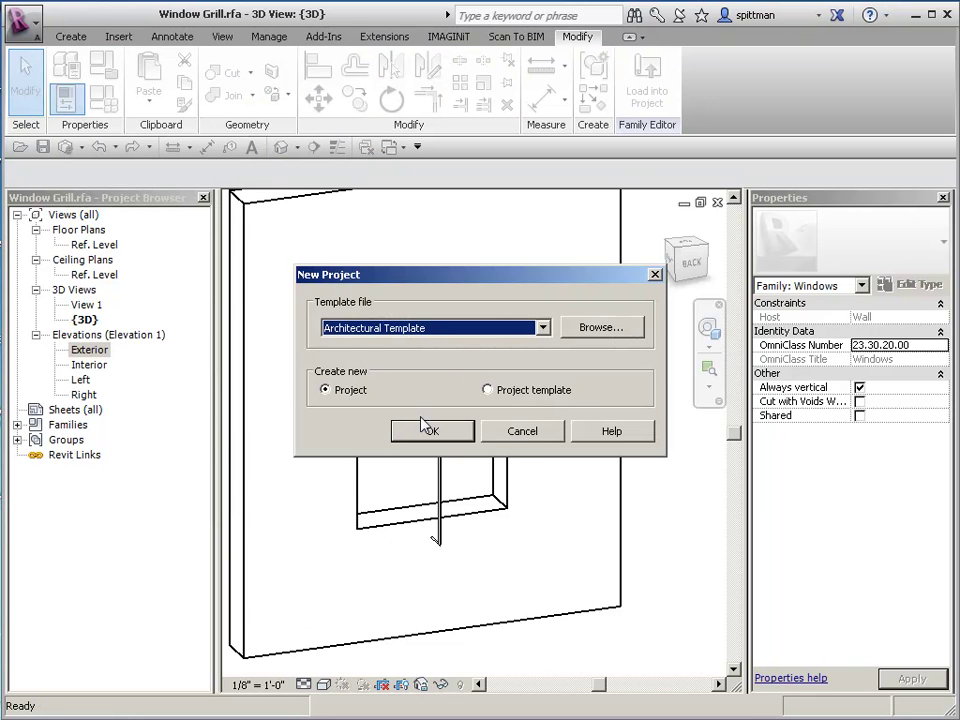
{"action": "left_click", "coordinate": [432, 432]}
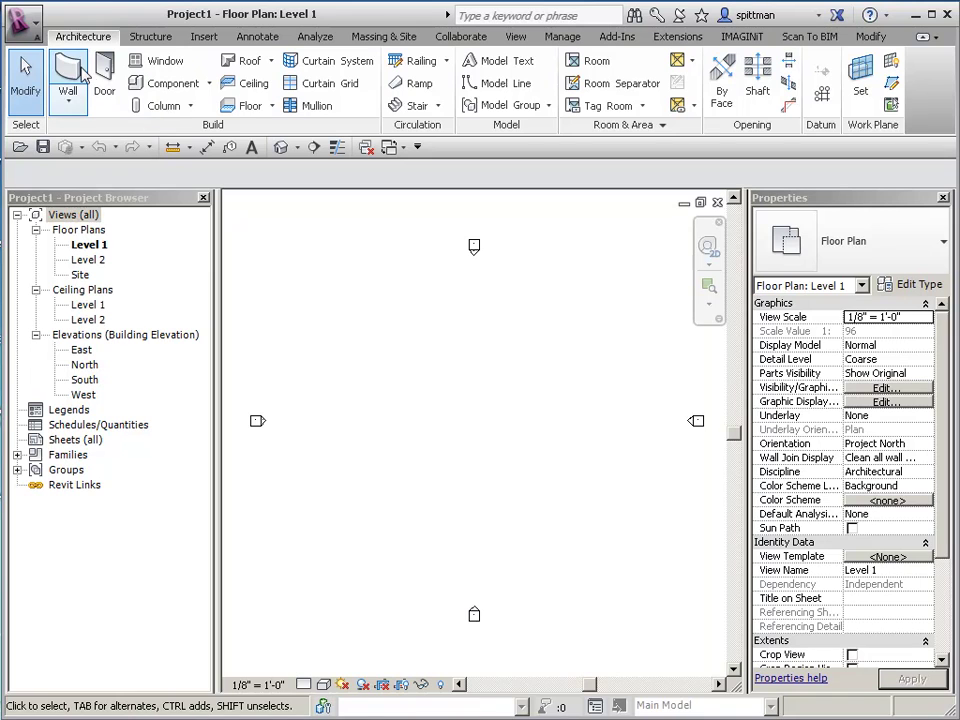
- Draw a horizontal Generic - 8" wall about 52' long across the middle of the Level 1 plan
{"action": "key", "text": "w"}
{"action": "key", "text": "a"}
{"action": "left_click", "coordinate": [378, 419]}
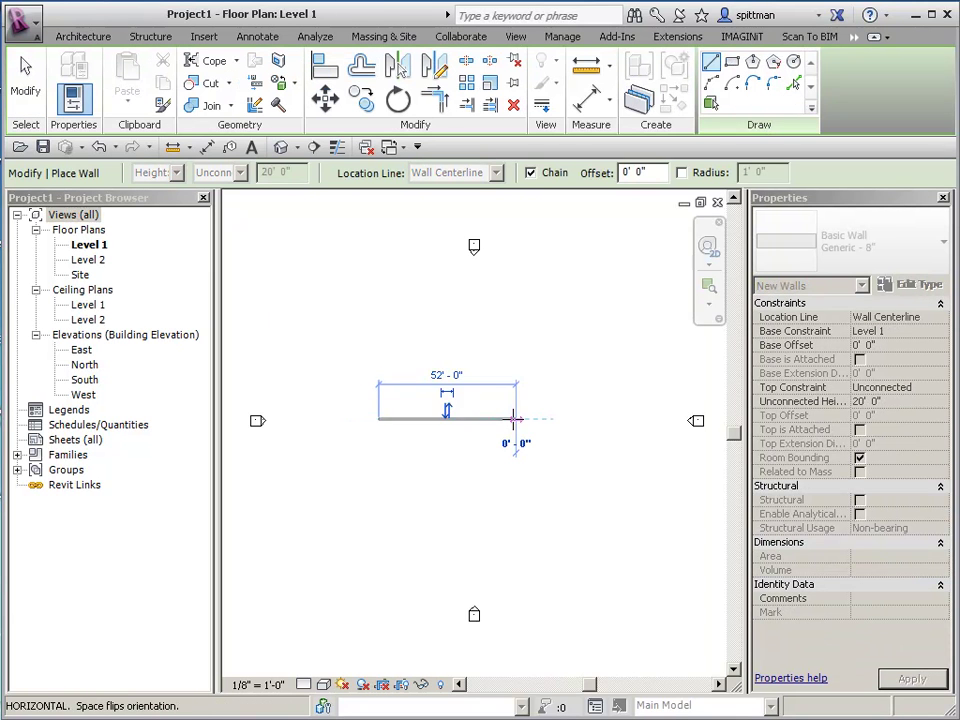
{"action": "left_click", "coordinate": [515, 419]}
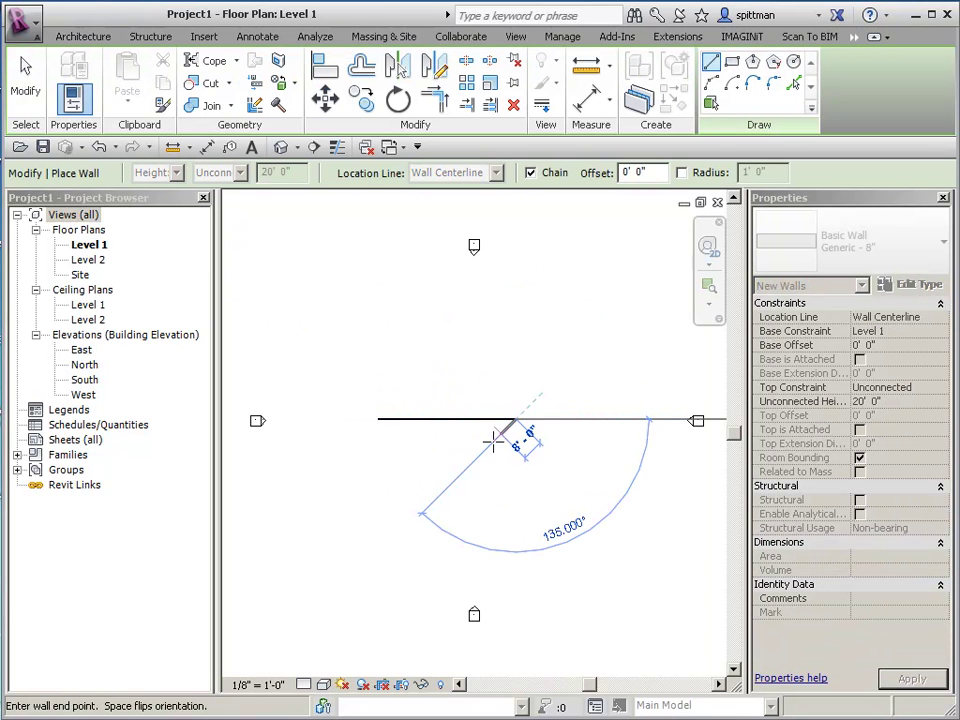
{"action": "key", "text": "Escape"}
{"action": "key", "text": "Escape"}
- Switch to the Window Grill family and load it into Project1
{"action": "scroll", "coordinate": [448, 443], "scroll_direction": "up", "scroll_amount": 5}
{"action": "middle_click_drag", "start_coordinate": [448, 443], "coordinate": [510, 525]}
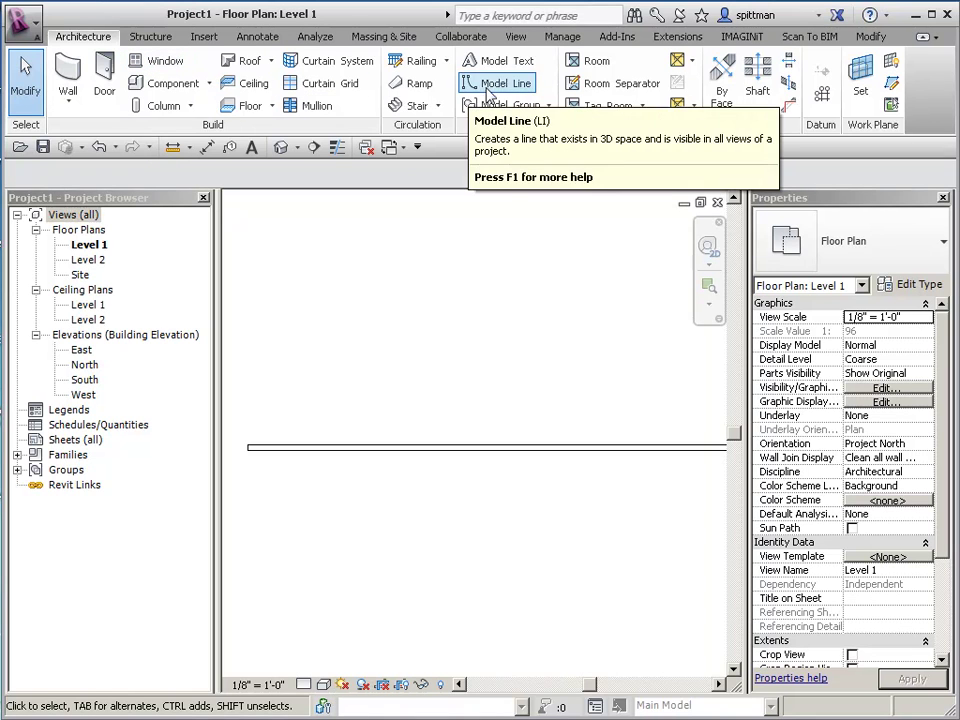
{"action": "left_click", "coordinate": [389, 148]}
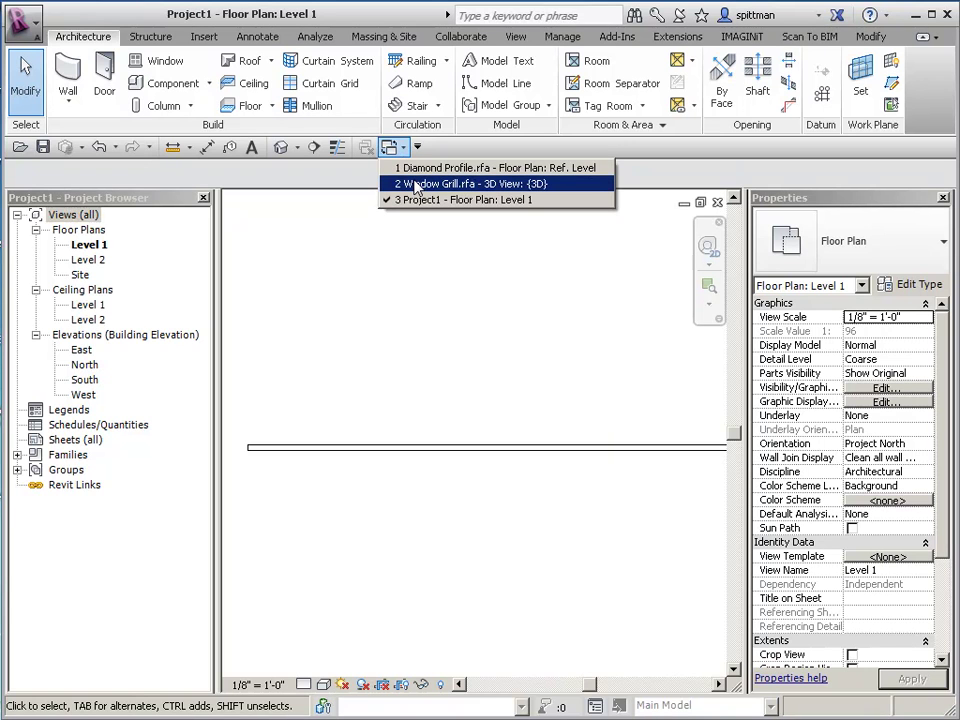
{"action": "left_click", "coordinate": [416, 186]}
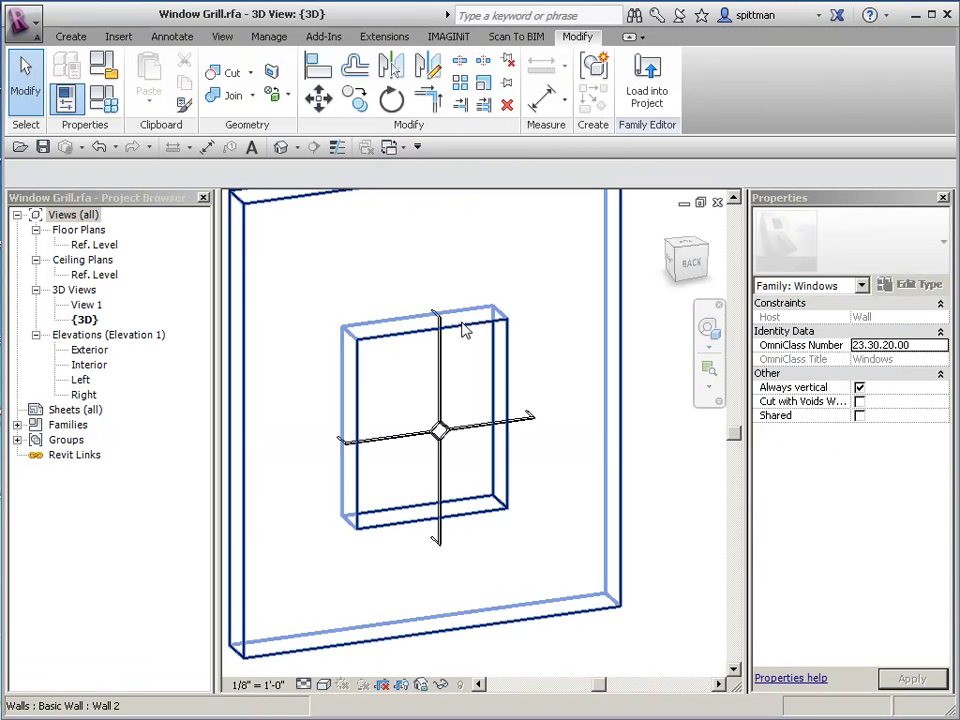
{"action": "left_click", "coordinate": [642, 96]}
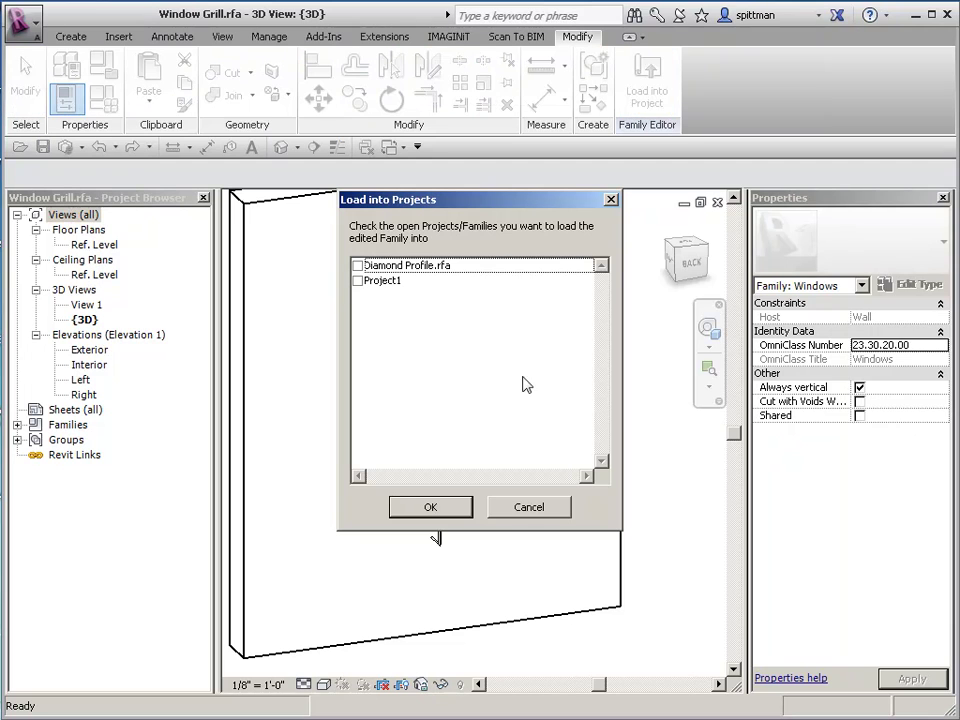
{"action": "left_click", "coordinate": [358, 281]}
{"action": "left_click", "coordinate": [428, 509]}
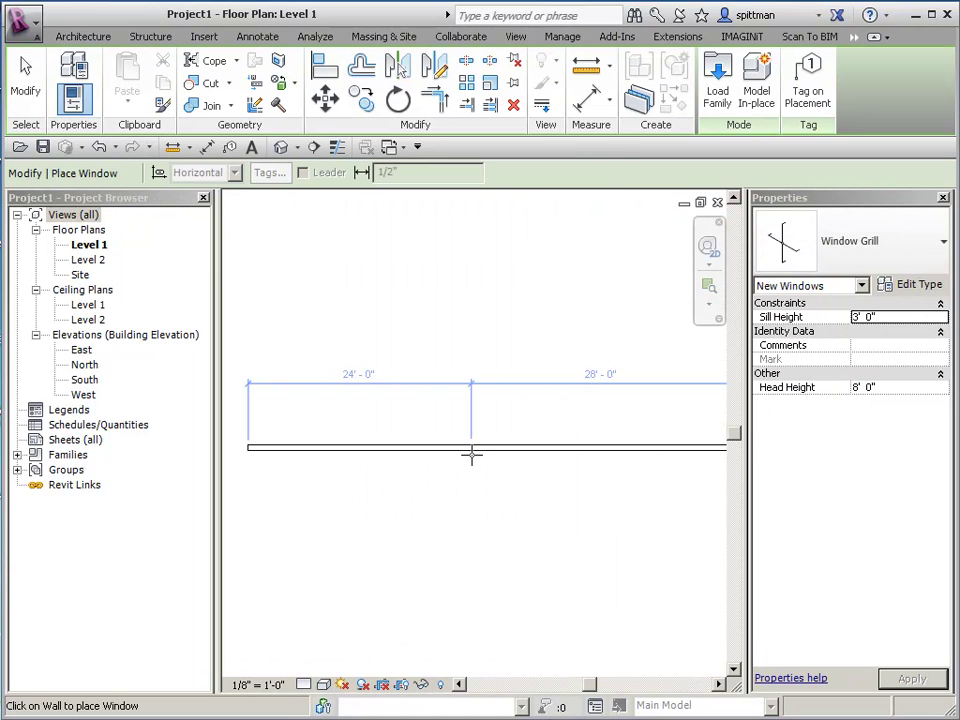
- Place a Window Grill in the wall about 24' from its left end and show it in the default 3D view
{"action": "left_click", "coordinate": [471, 450]}
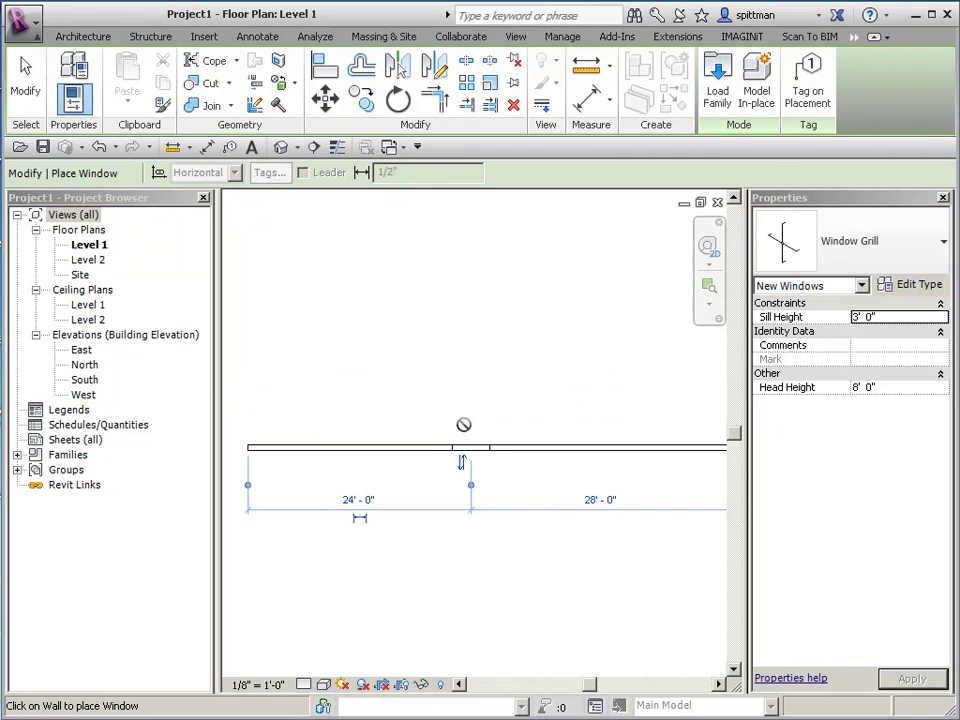
{"action": "left_click", "coordinate": [281, 147]}
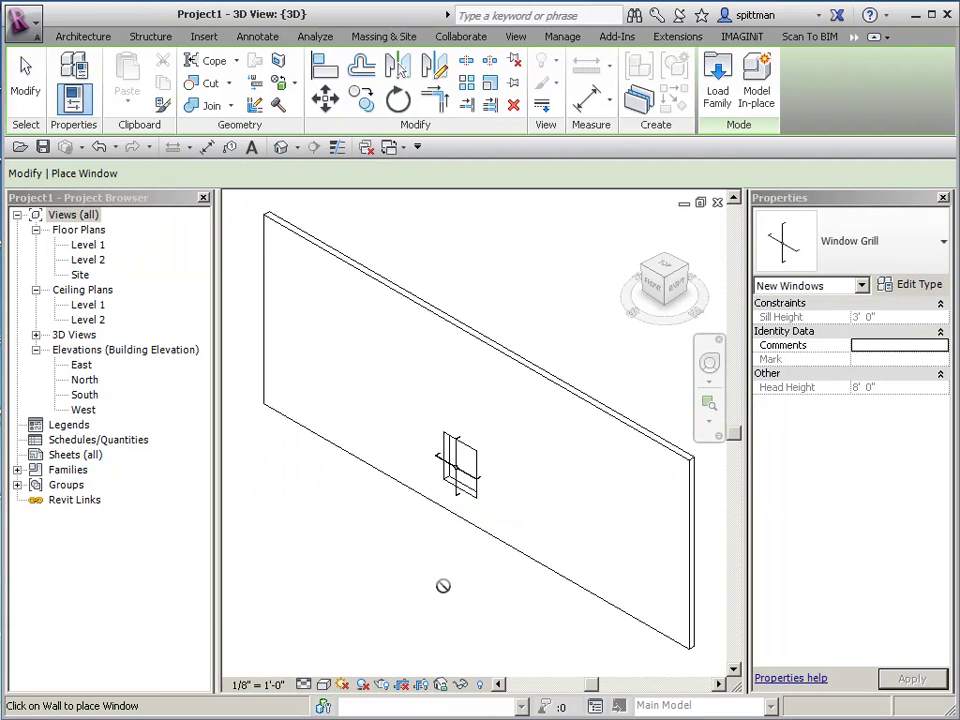
{"action": "key", "text": "Escape"}
{"action": "scroll", "coordinate": [447, 538], "scroll_direction": "up", "scroll_amount": 5}
{"action": "middle_click_drag", "start_coordinate": [450, 497], "coordinate": [371, 480]}
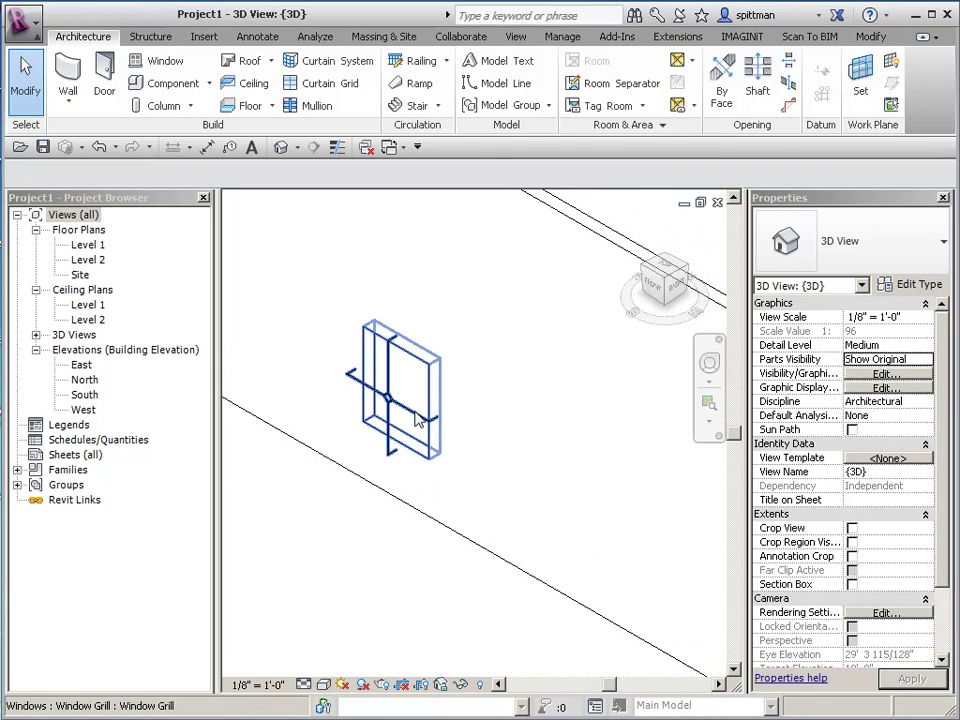
- Set the placed window's type properties to Height 48", Width 3' and Grill Offset 8", and deselect the window
{"action": "left_click", "coordinate": [403, 421]}
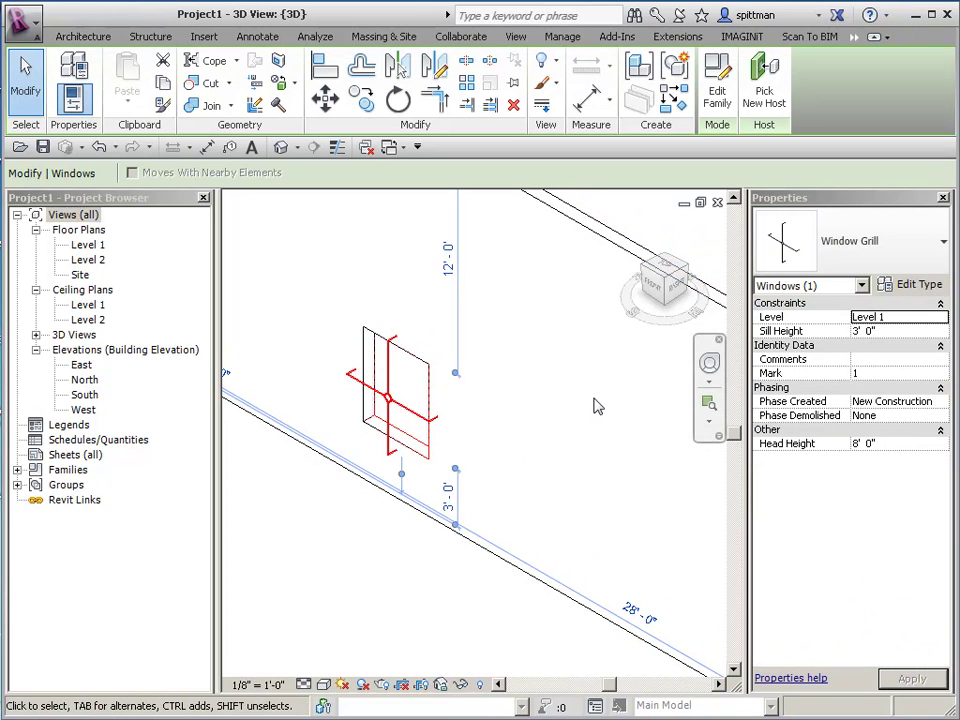
{"action": "left_click", "coordinate": [916, 285]}
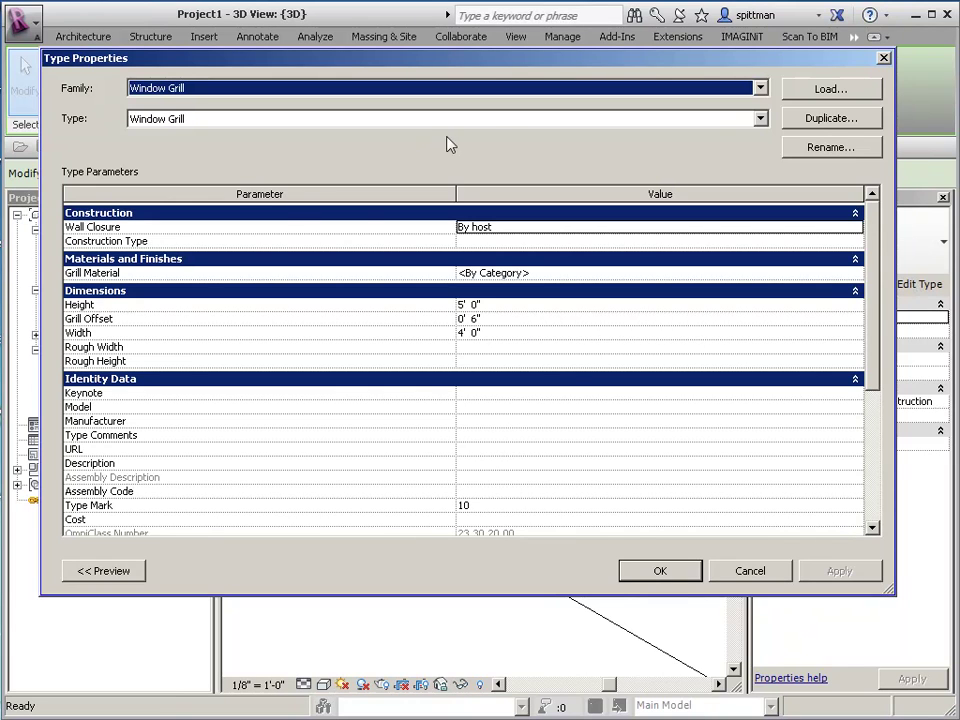
{"action": "left_click", "coordinate": [521, 306]}
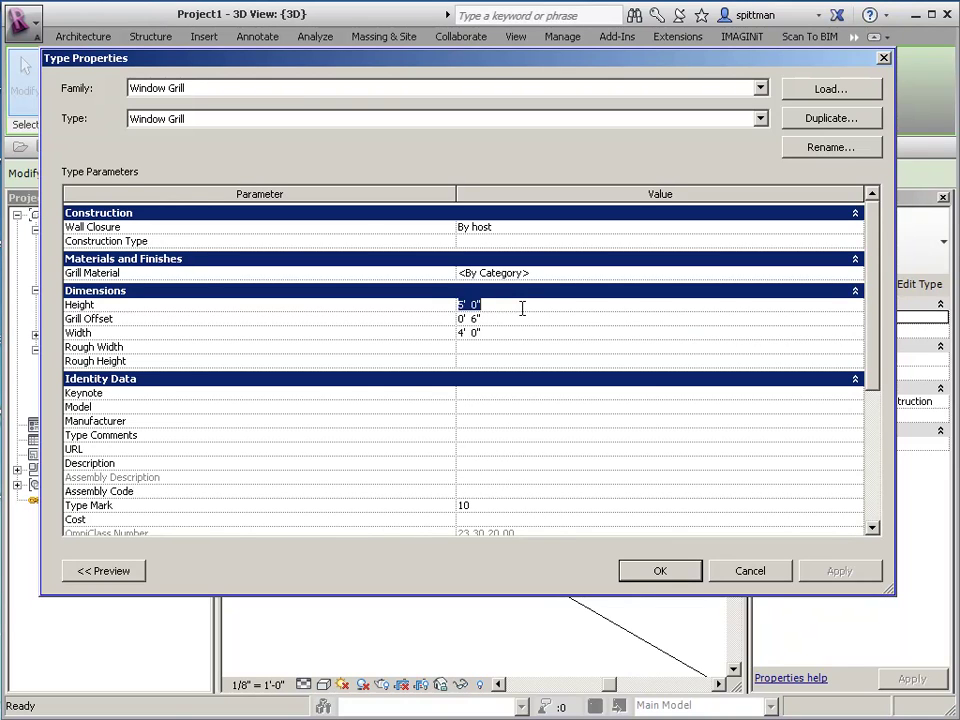
{"action": "type", "text": "48"}
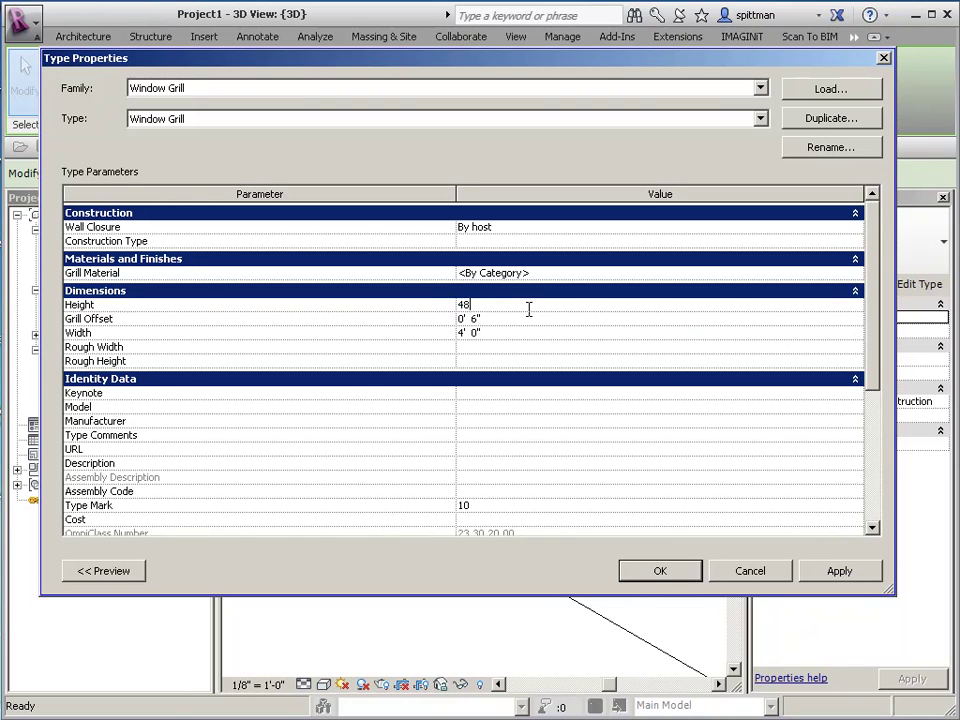
{"action": "type", "text": "\""}
{"action": "left_click", "coordinate": [519, 335]}
{"action": "type", "text": "3"}
{"action": "left_click", "coordinate": [512, 320]}
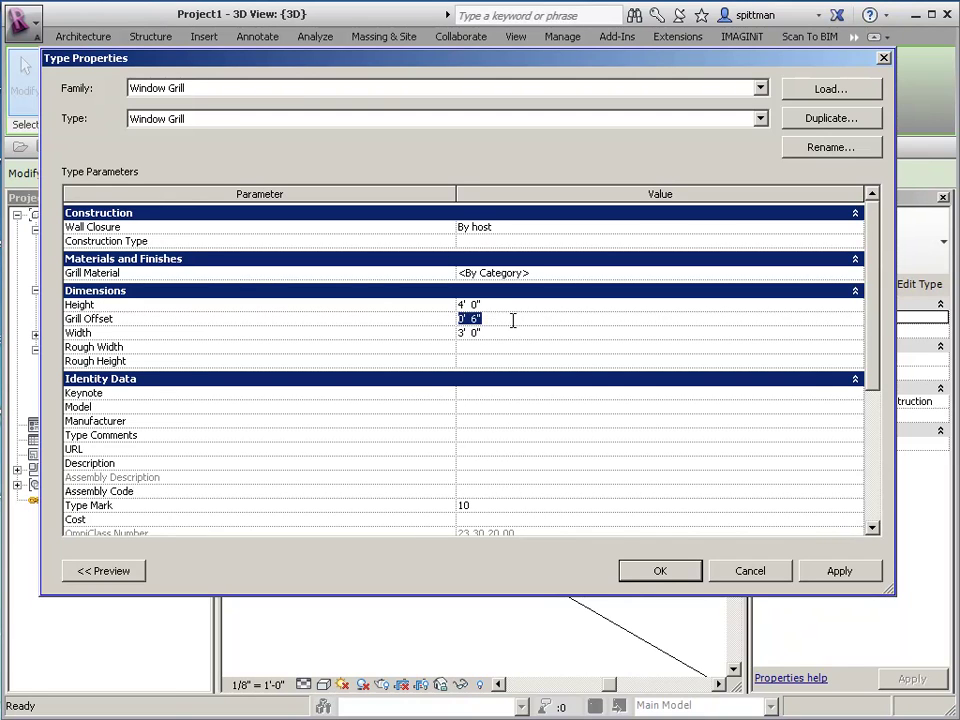
{"action": "type", "text": "0 8"}
{"action": "left_click", "coordinate": [664, 578]}
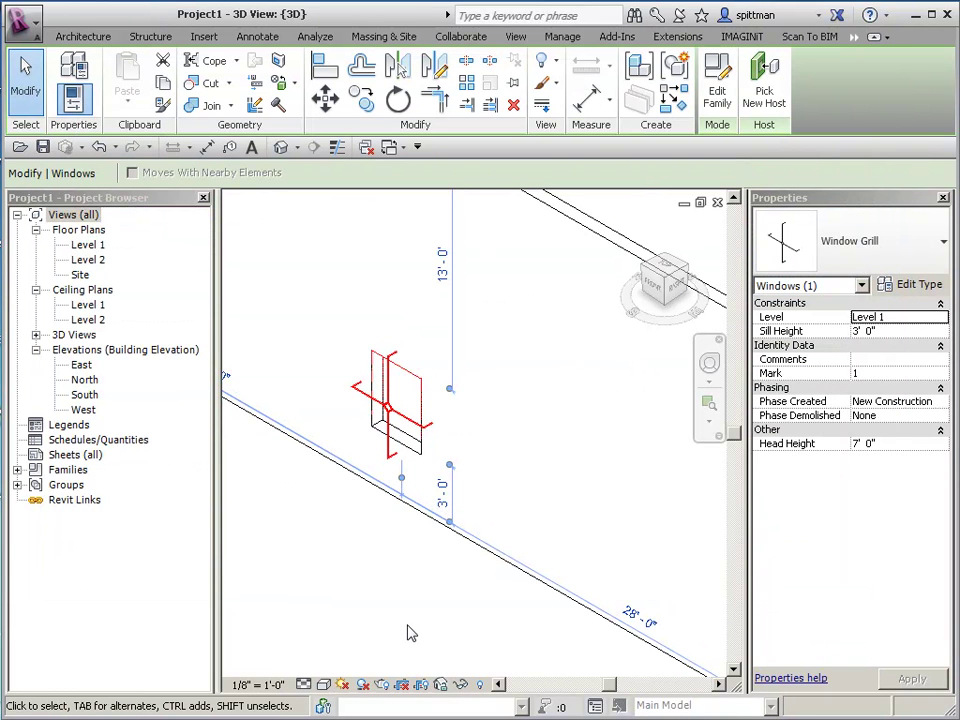
{"action": "left_click", "coordinate": [375, 626]}
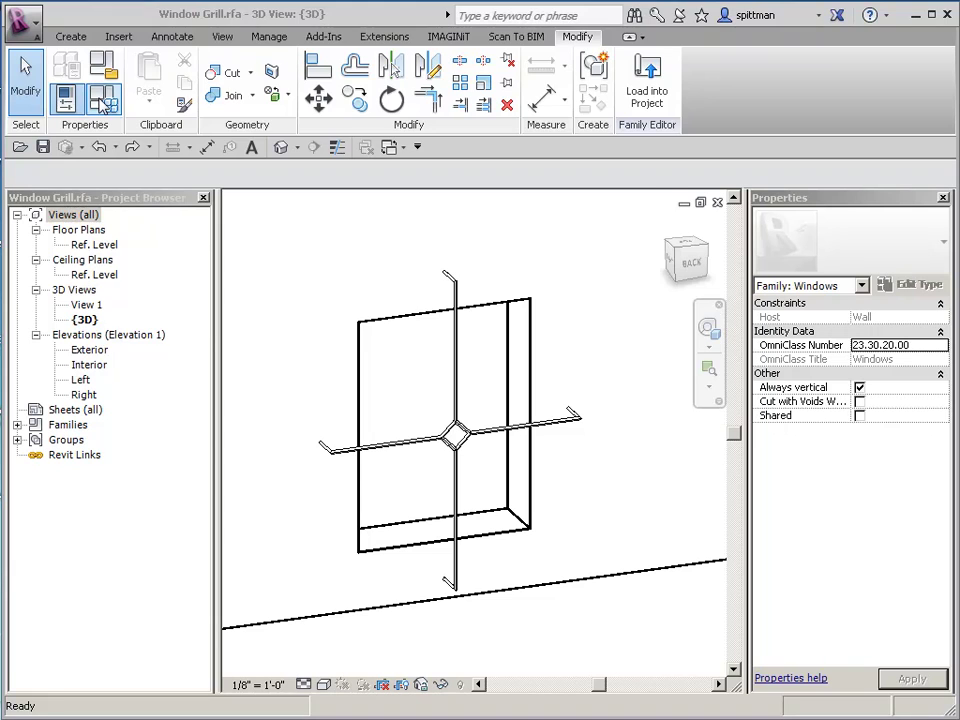
- In the Window Grill family's types, create a new type named Wdw 36" x48"
{"action": "left_click", "coordinate": [103, 100]}
{"action": "left_click_drag", "start_coordinate": [352, 28], "coordinate": [406, 105]}
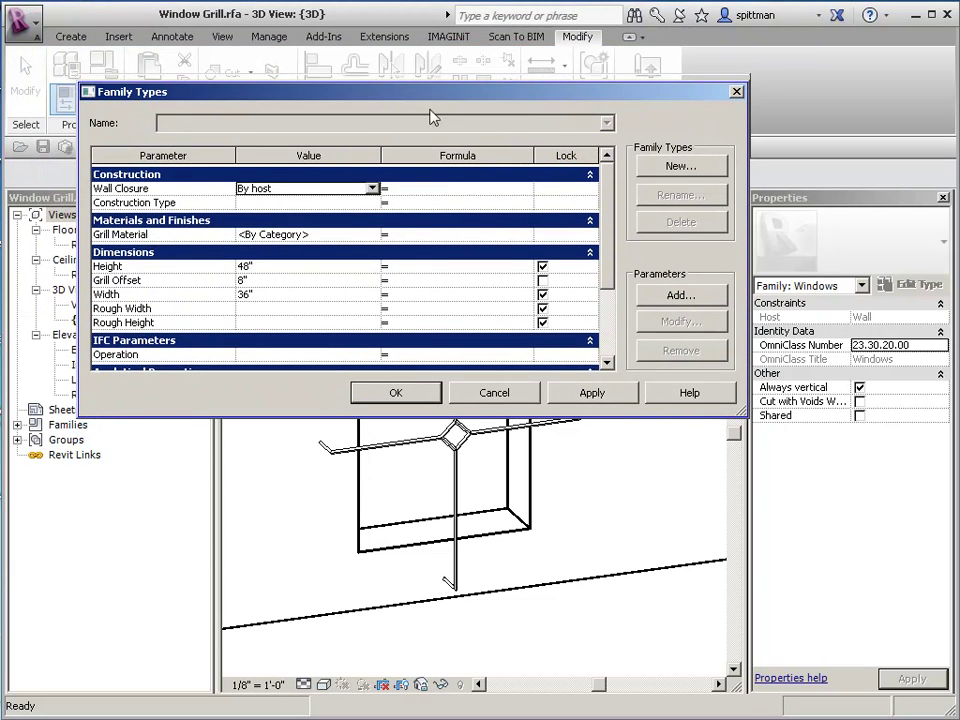
{"action": "left_click", "coordinate": [698, 168]}
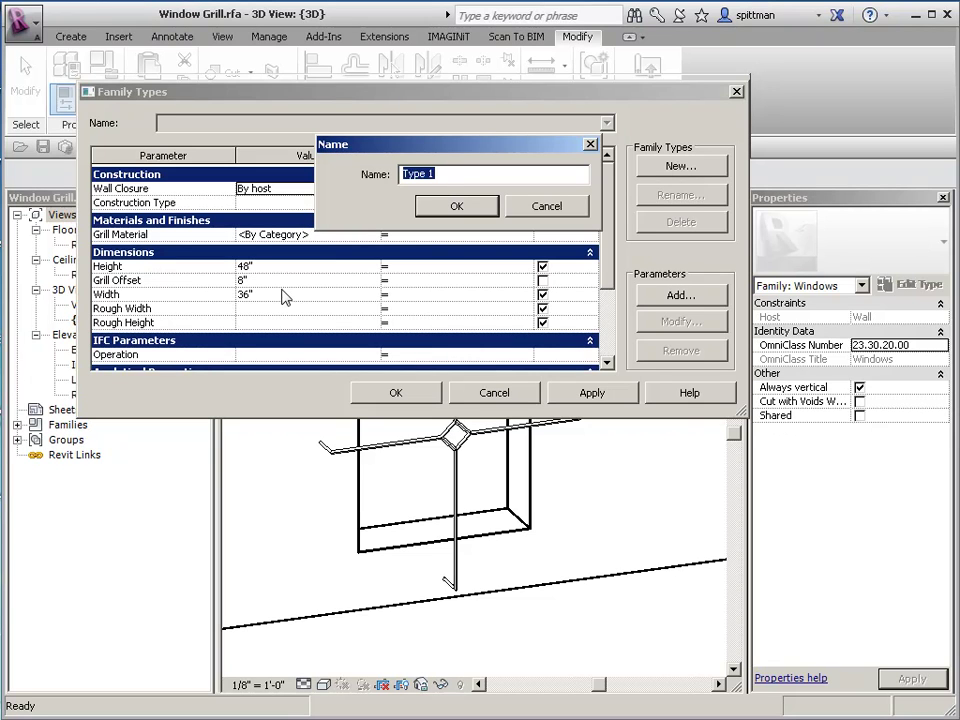
{"action": "type", "text": "W"}
{"action": "type", "text": "dw 36\" x48\""}
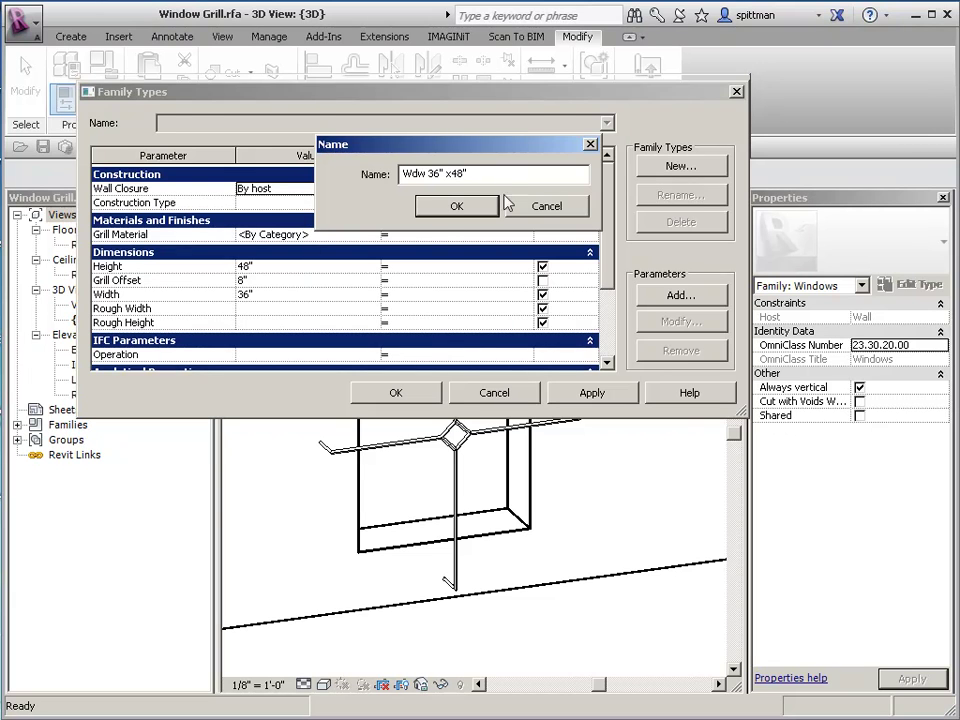
{"action": "left_click", "coordinate": [456, 205]}
- Create a second family type named Wdw 48" x 60"
{"action": "left_click", "coordinate": [706, 166]}
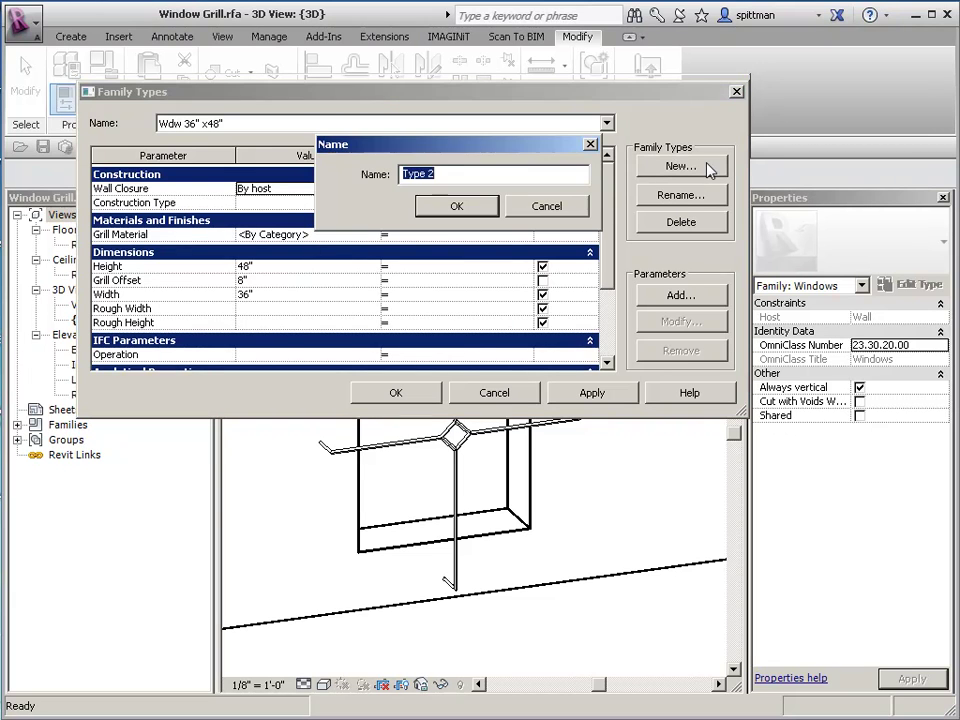
{"action": "type", "text": "Wdw 48\" x"}
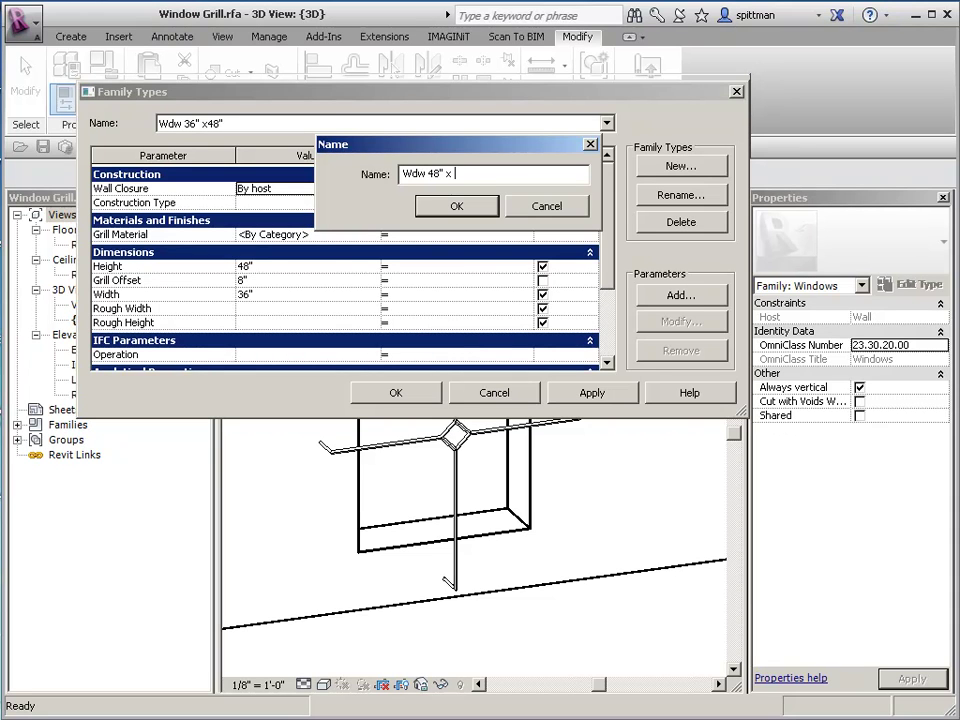
{"action": "type", "text": "60\""}
{"action": "left_click", "coordinate": [466, 210]}
- Set the Wdw 48" x 60" type's Height to 60" and Width to 48", apply the values and close the family types
{"action": "left_click", "coordinate": [272, 266]}
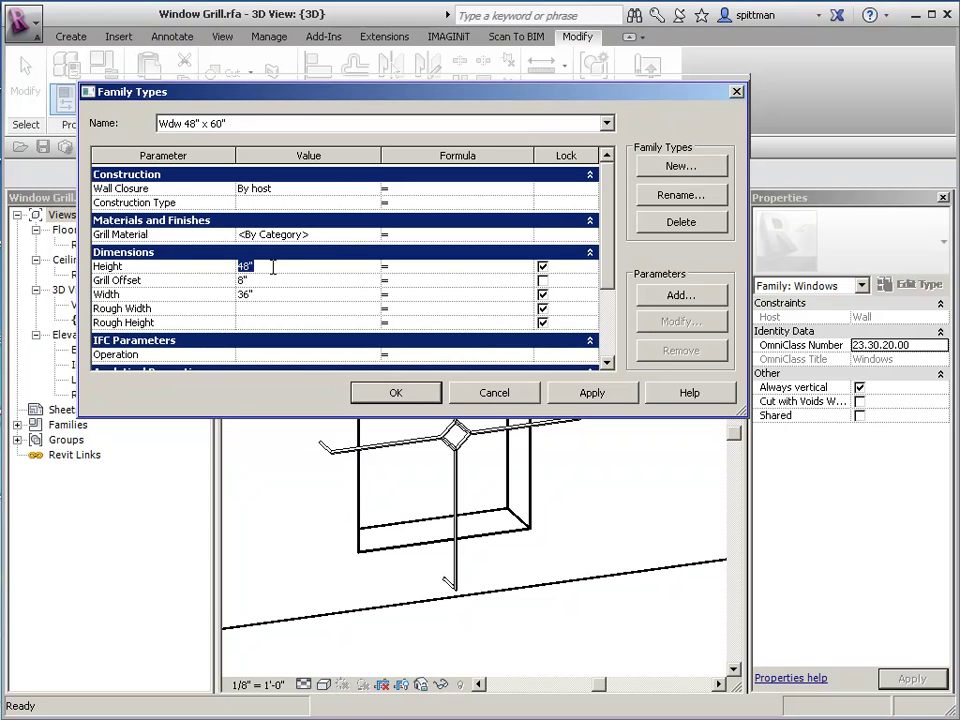
{"action": "type", "text": "60"}
{"action": "left_click", "coordinate": [263, 297]}
{"action": "type", "text": "48"}
{"action": "left_click", "coordinate": [563, 390]}
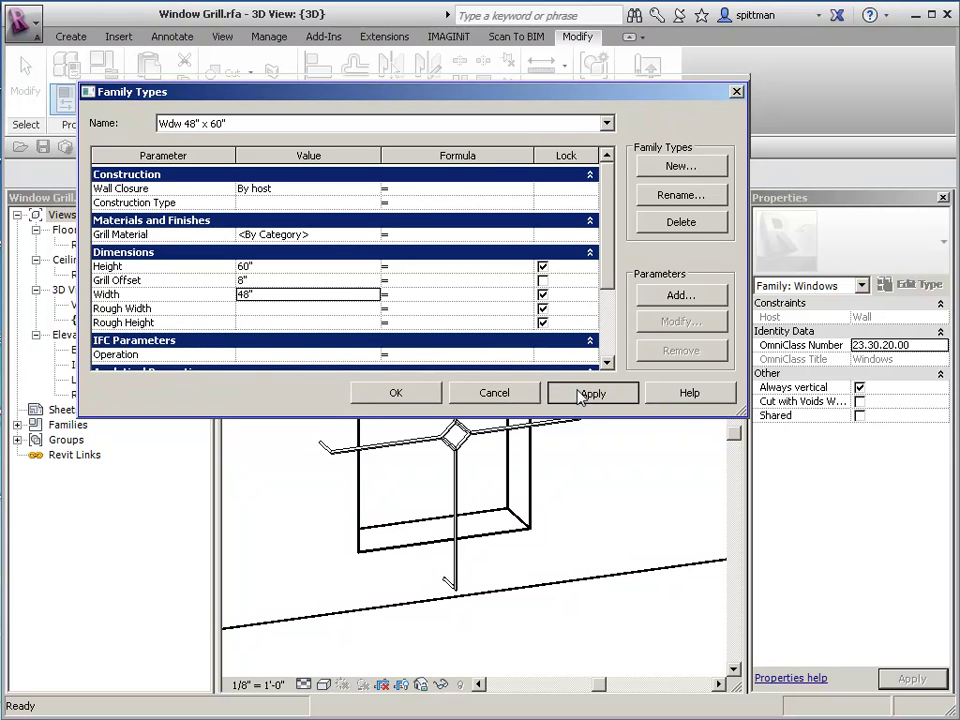
{"action": "left_click", "coordinate": [408, 396]}
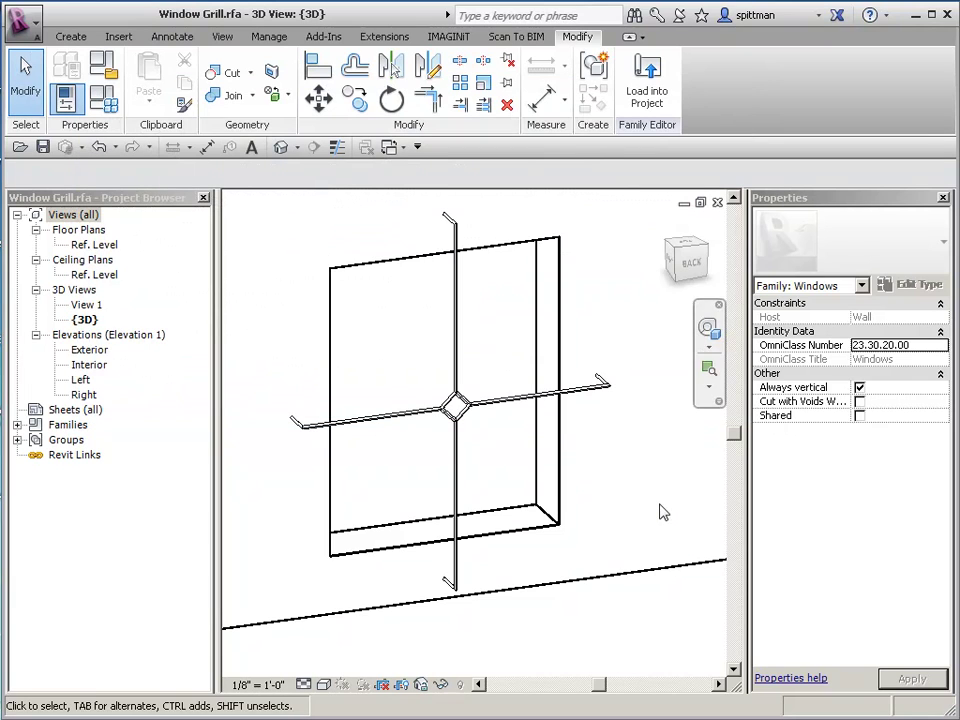